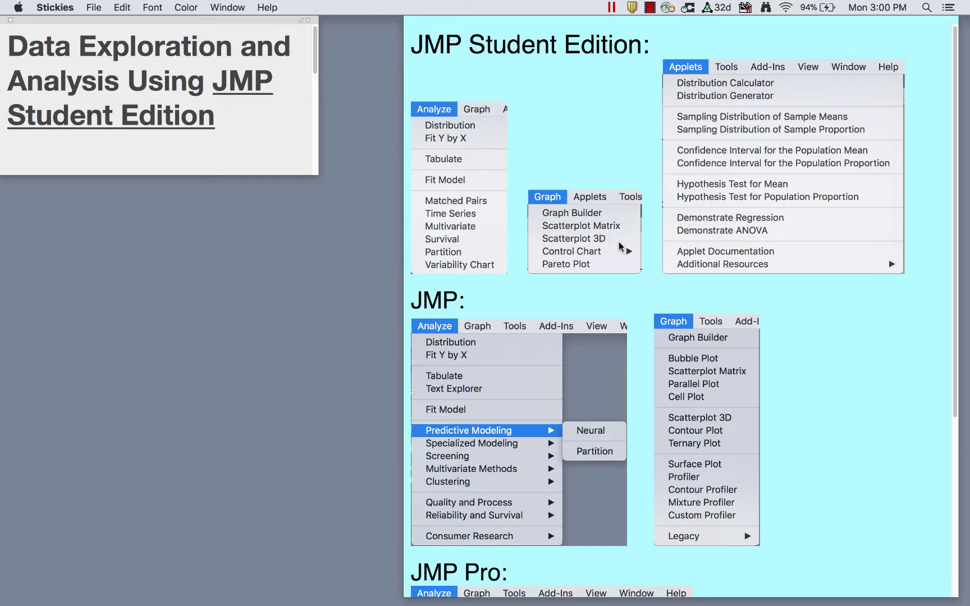
Review the note comparing the JMP Student Edition, JMP and JMP Pro menus, and collapse it.
scroll(624, 278, "down", 1)
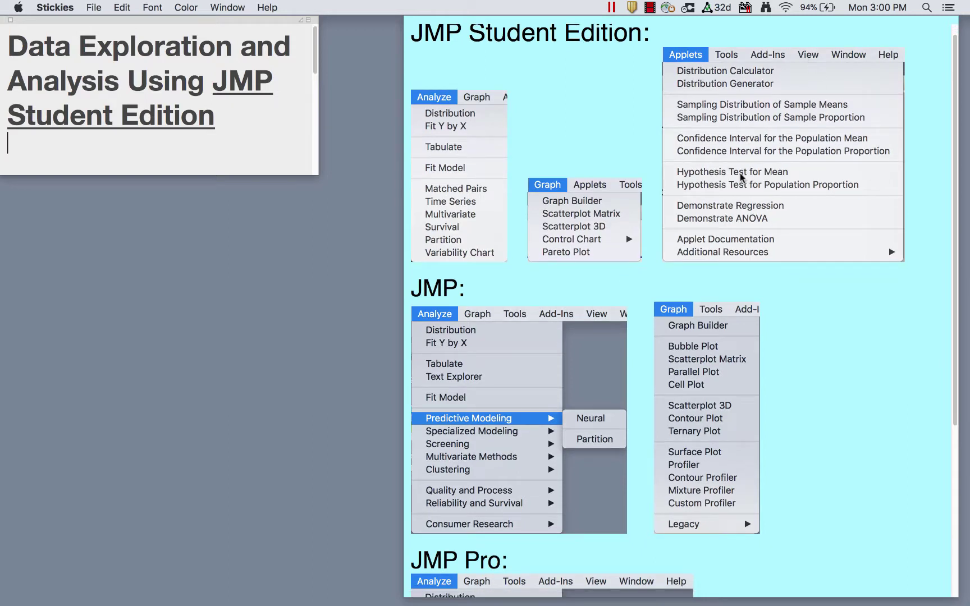
scroll(684, 96, "up", 1)
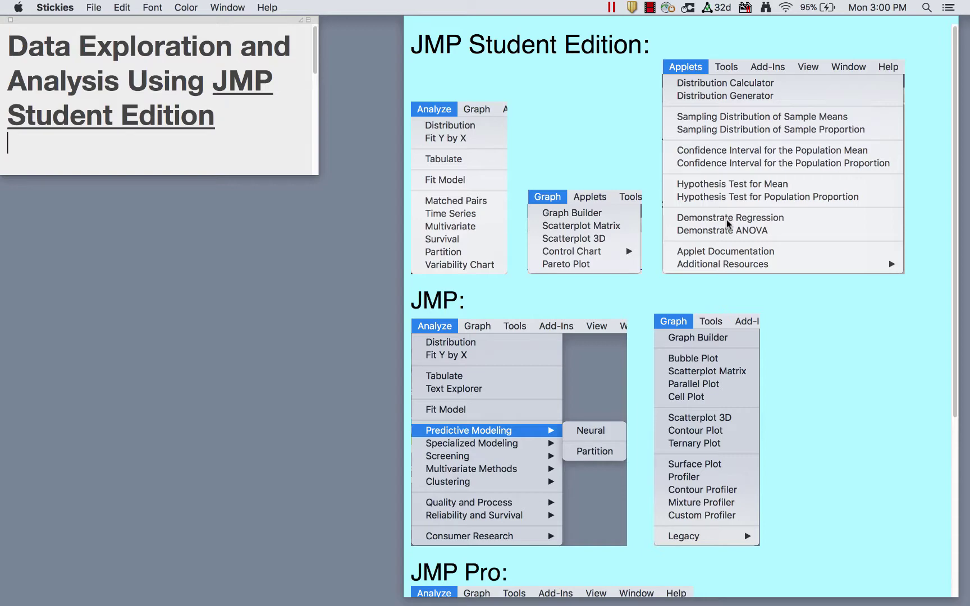
scroll(818, 241, "down", 5)
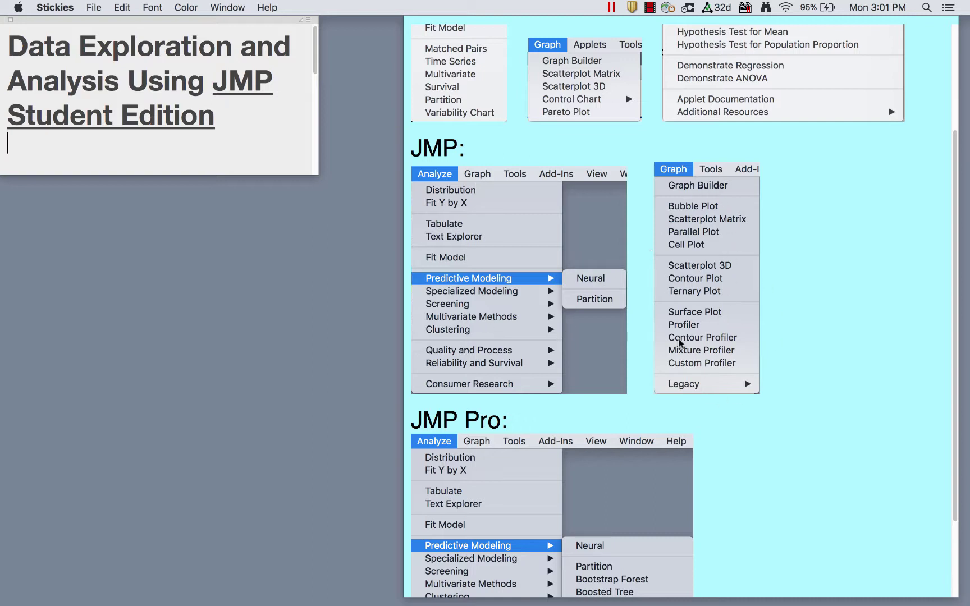
scroll(745, 442, "down", 5)
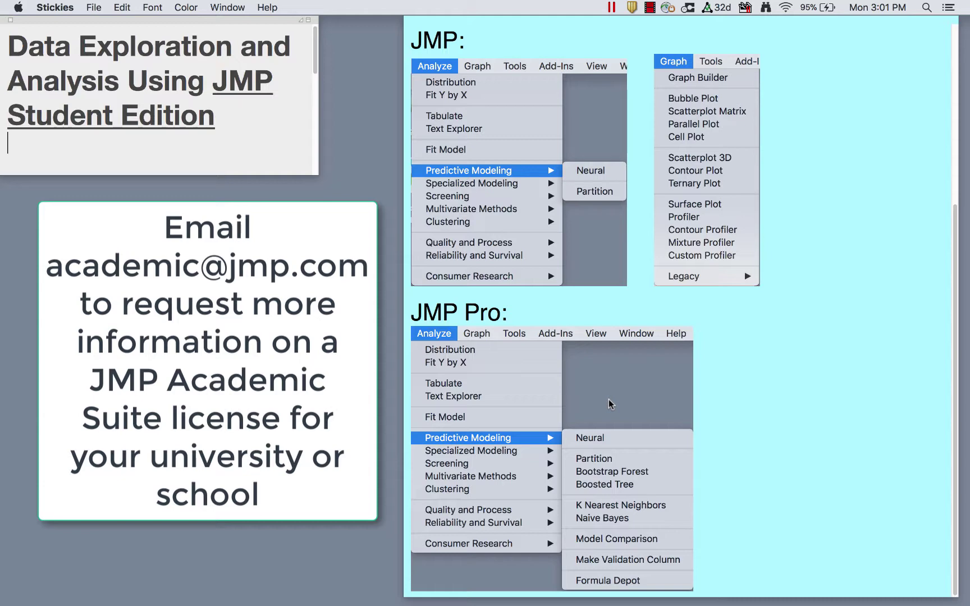
scroll(609, 399, "up", 5)
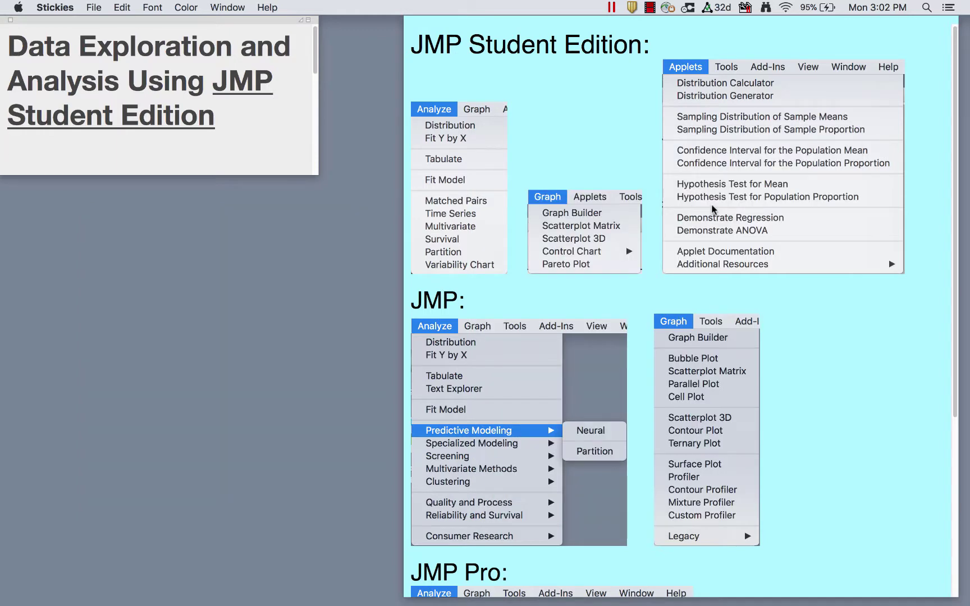
left_click(958, 21)
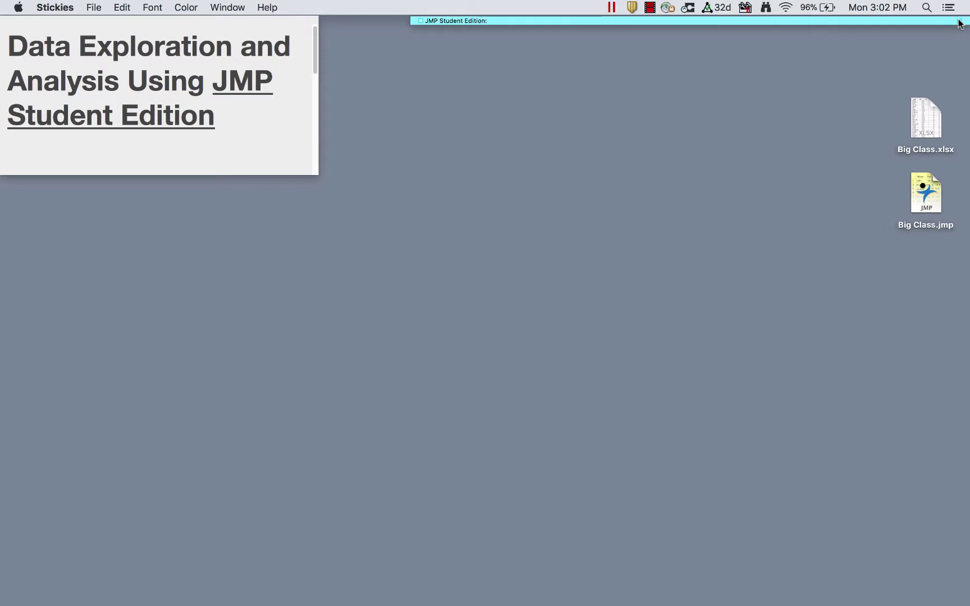
Switch to JMP, browse a few tips of the day, turn off showing tips at startup, and close the tips.
mouse_move(577, 603)
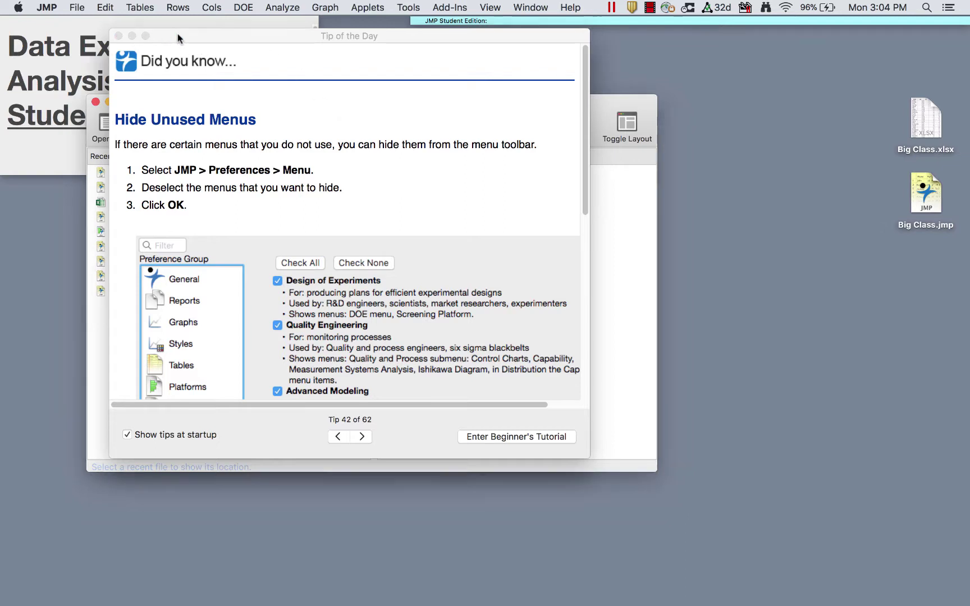
left_click_drag(177, 38, 372, 67)
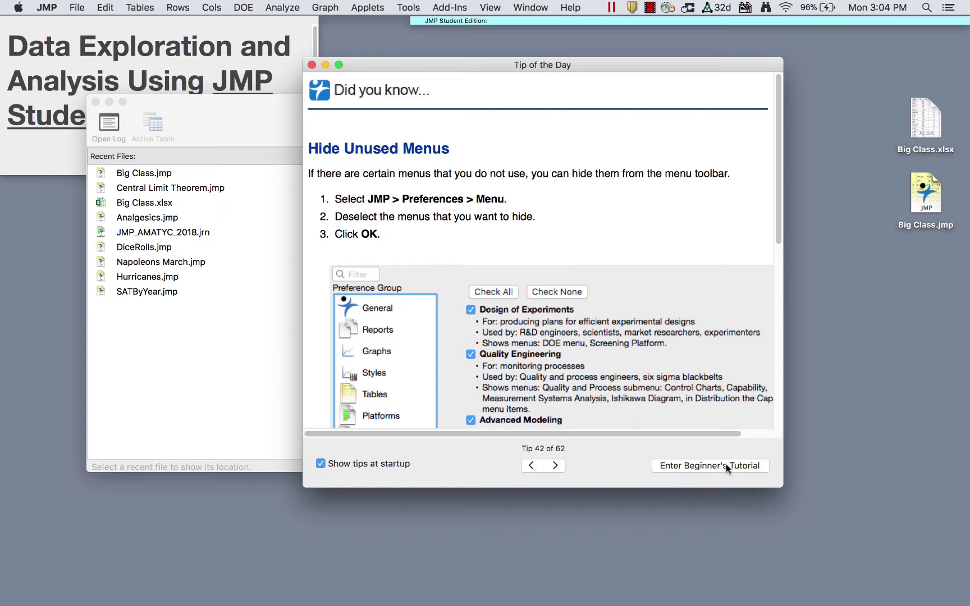
left_click(554, 465)
left_click(555, 466)
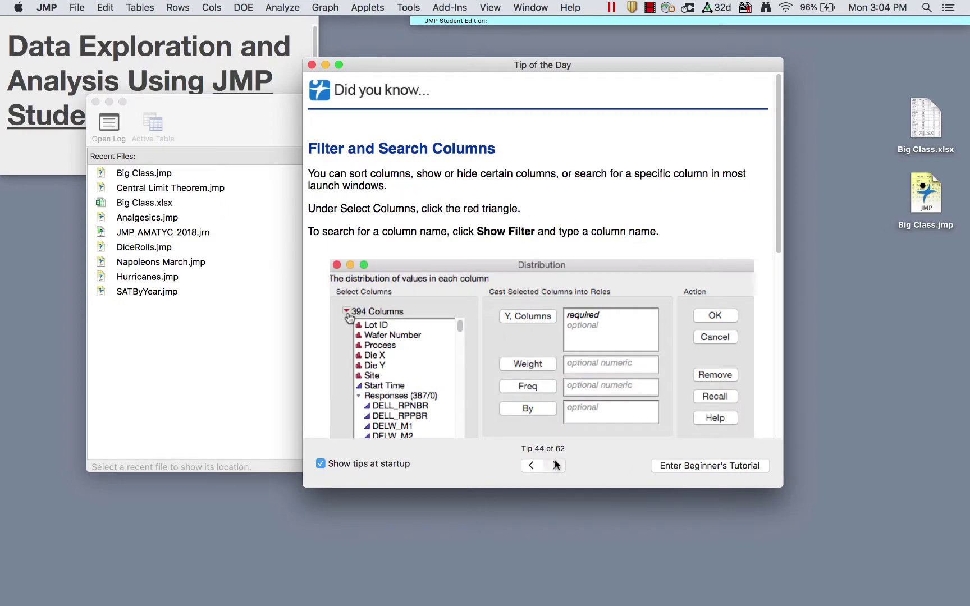
left_click(555, 465)
left_click(320, 464)
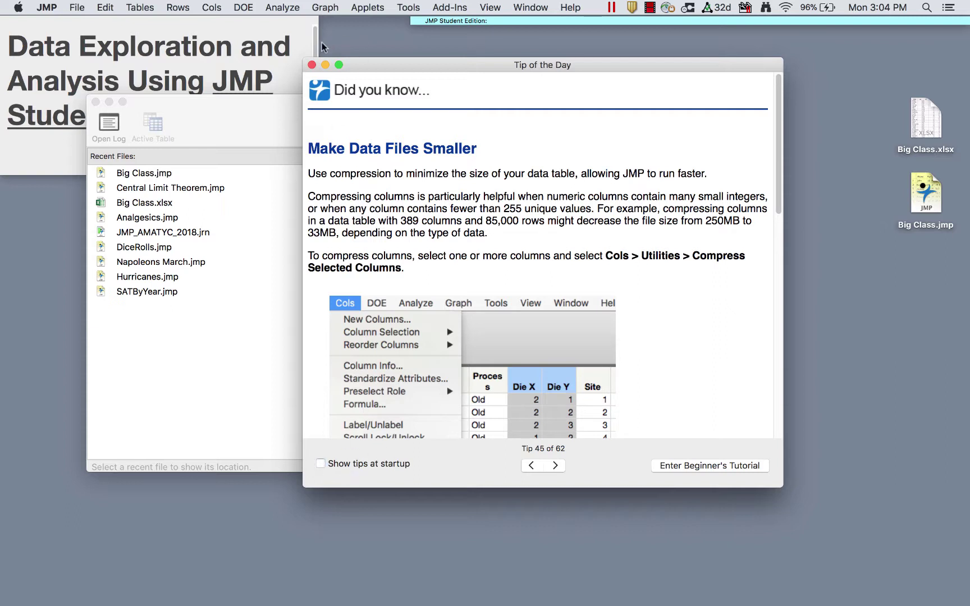
left_click(311, 65)
Reopen the Tip of the Day, page through several more tips, and close it along with the JMP Home window.
left_click(569, 7)
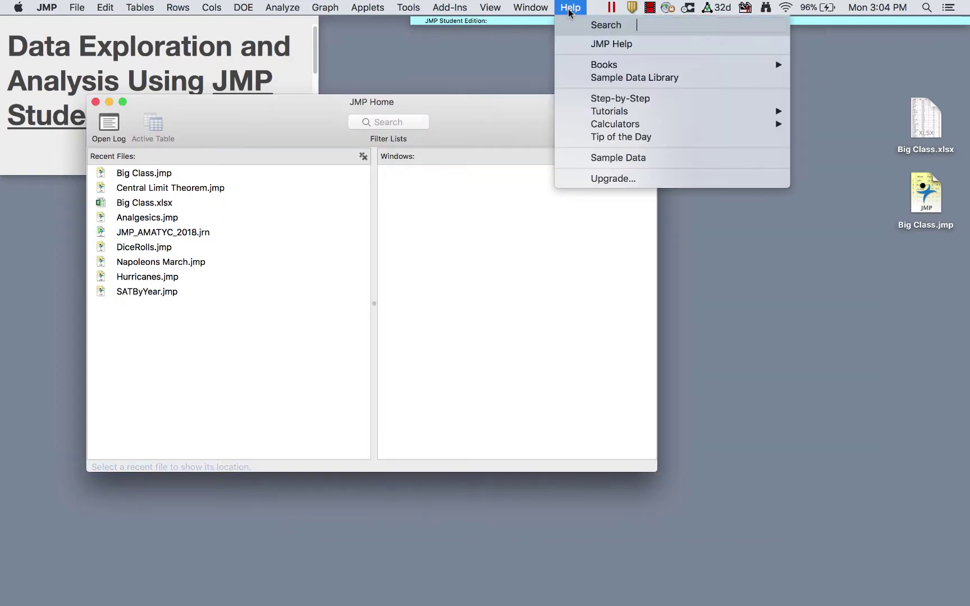
left_click(626, 138)
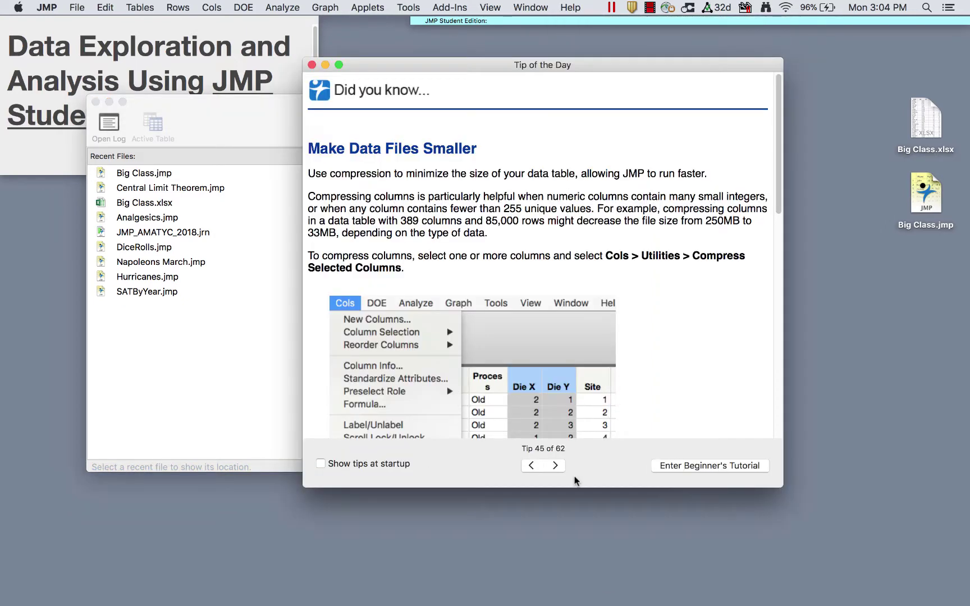
left_click(555, 466)
left_click(555, 465)
left_click(556, 466)
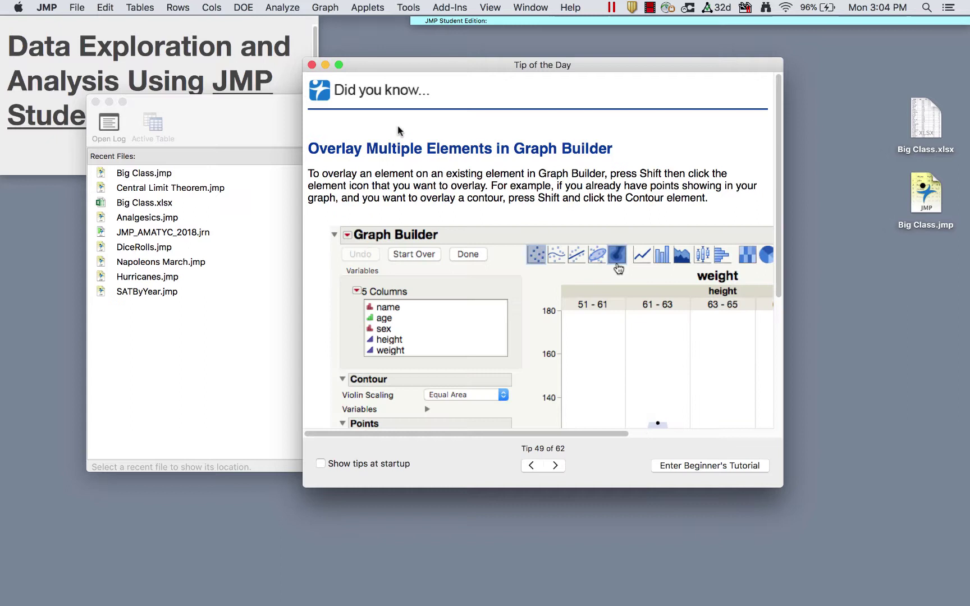
left_click(312, 65)
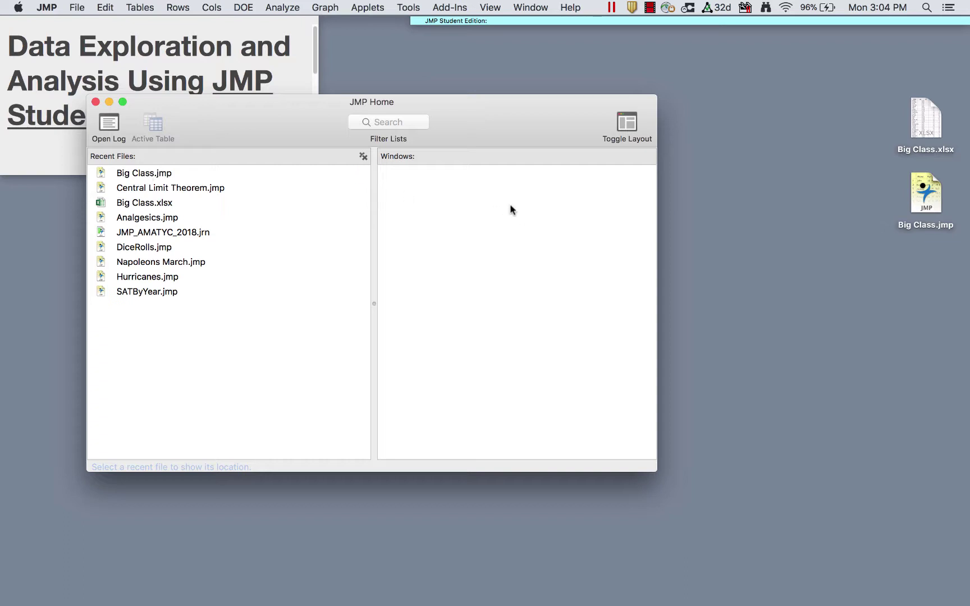
left_click(95, 102)
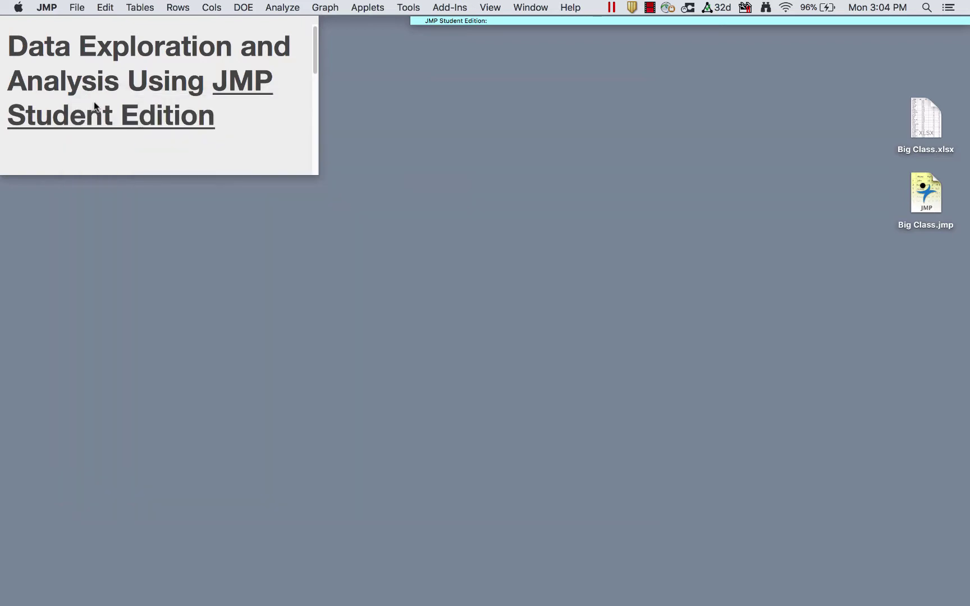
Open the JMP Starter, look over its Basic analysis category, and close it.
left_click(543, 10)
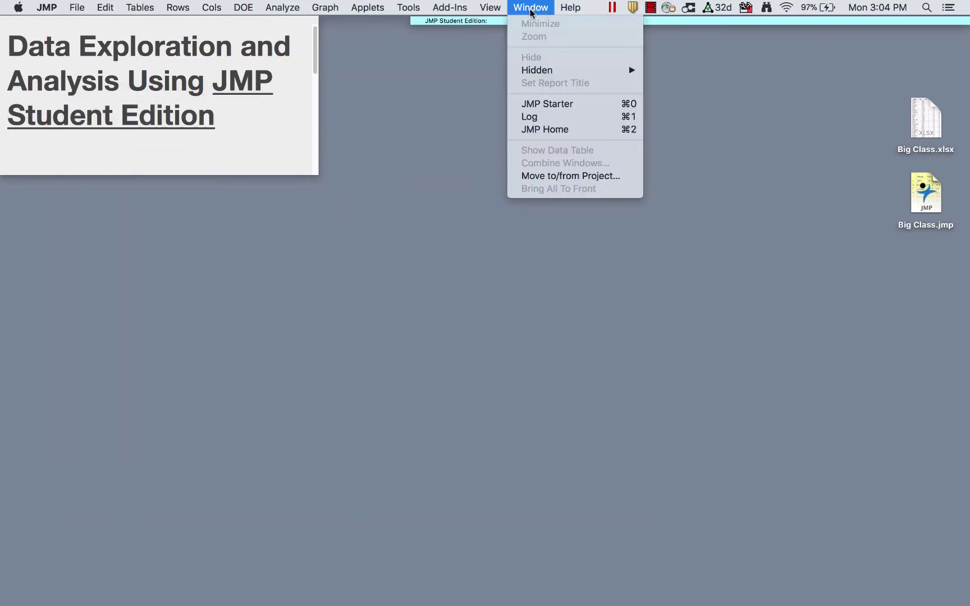
left_click(556, 105)
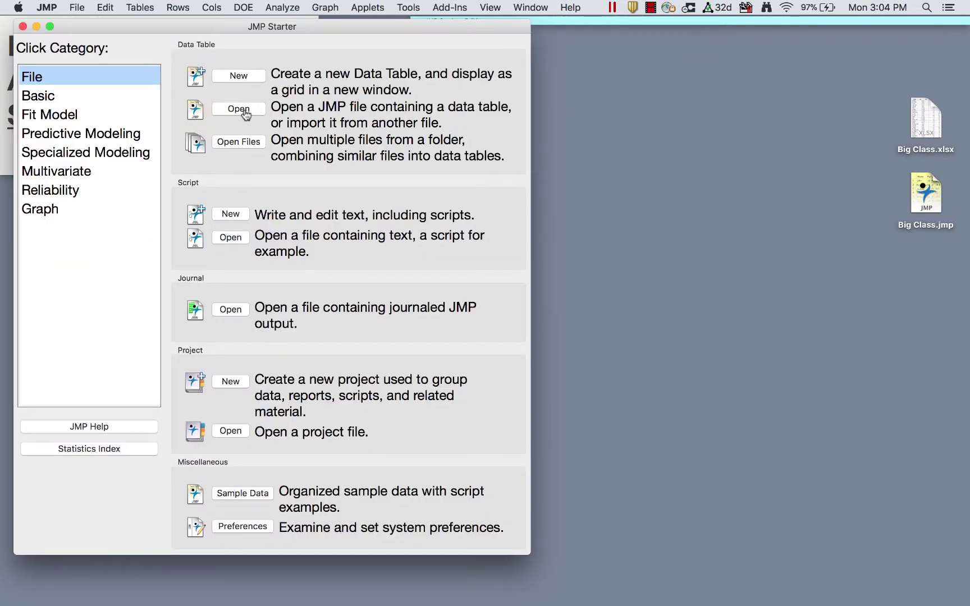
left_click(47, 115)
left_click(42, 102)
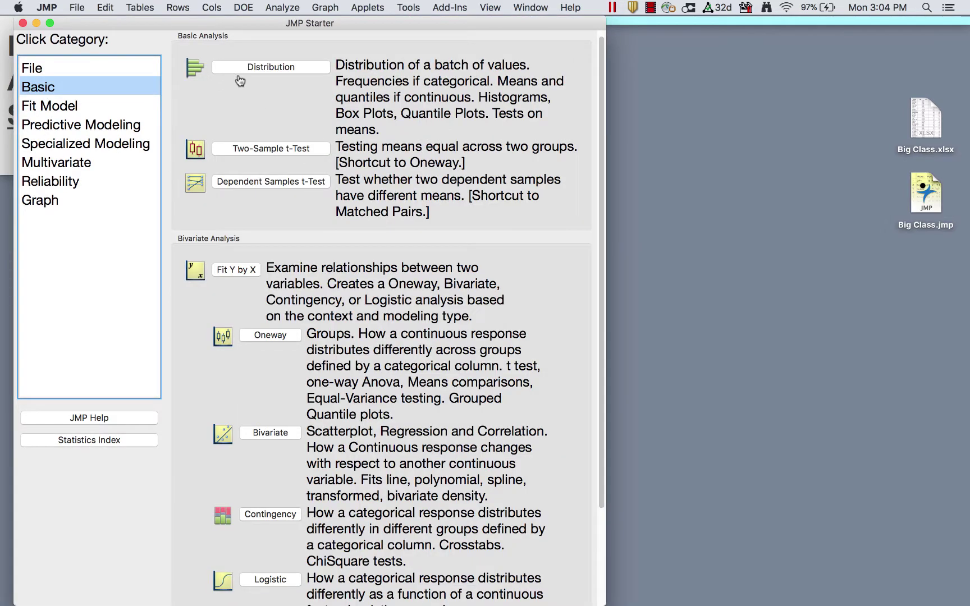
left_click(23, 23)
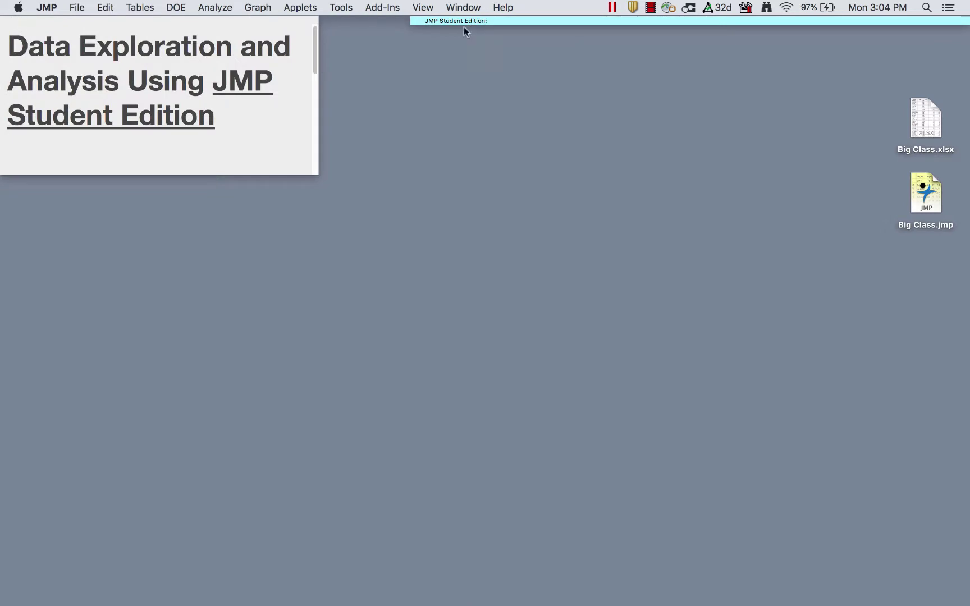
left_click(465, 7)
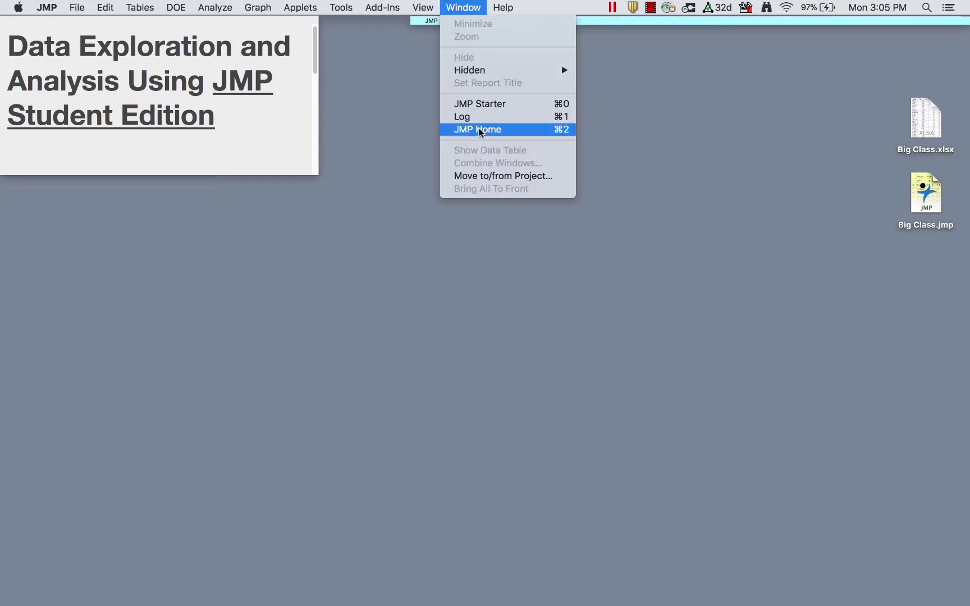
left_click(424, 117)
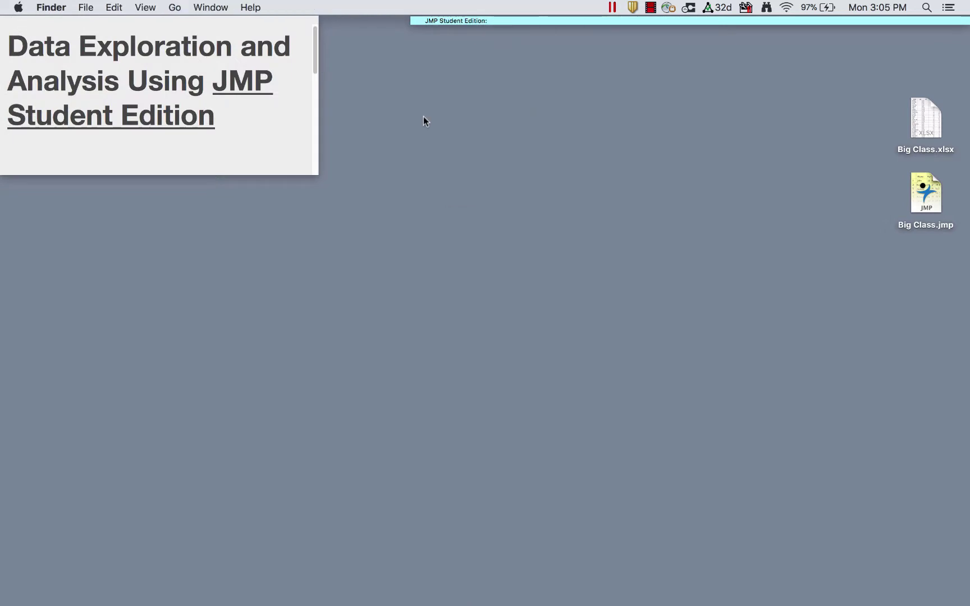
left_click(542, 587)
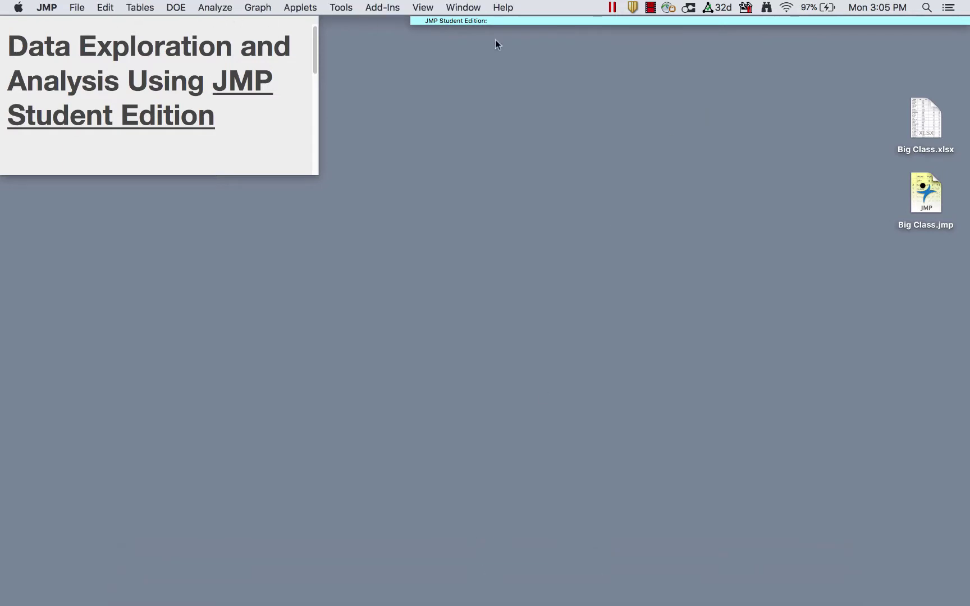
left_click(216, 8)
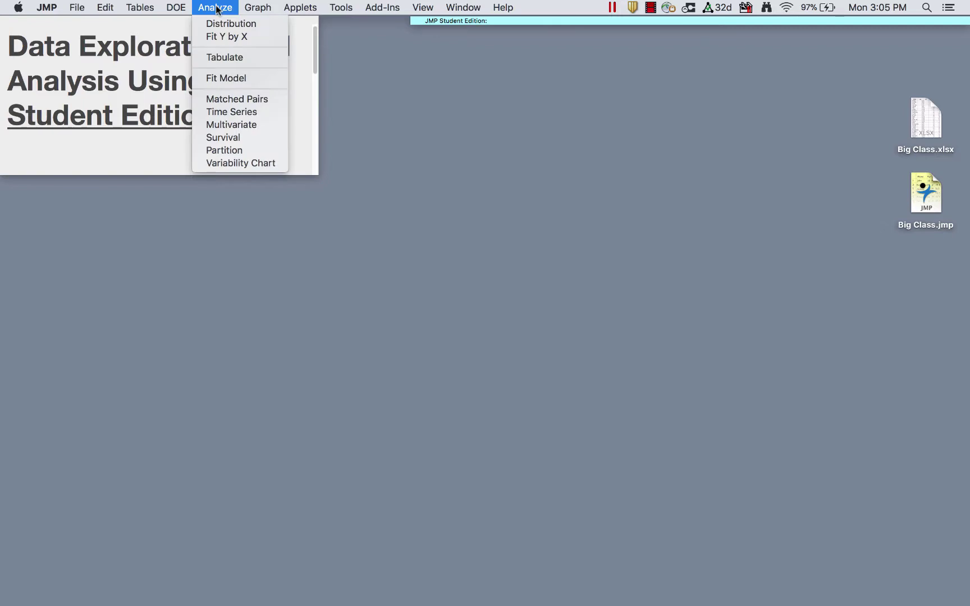
mouse_move(258, 7)
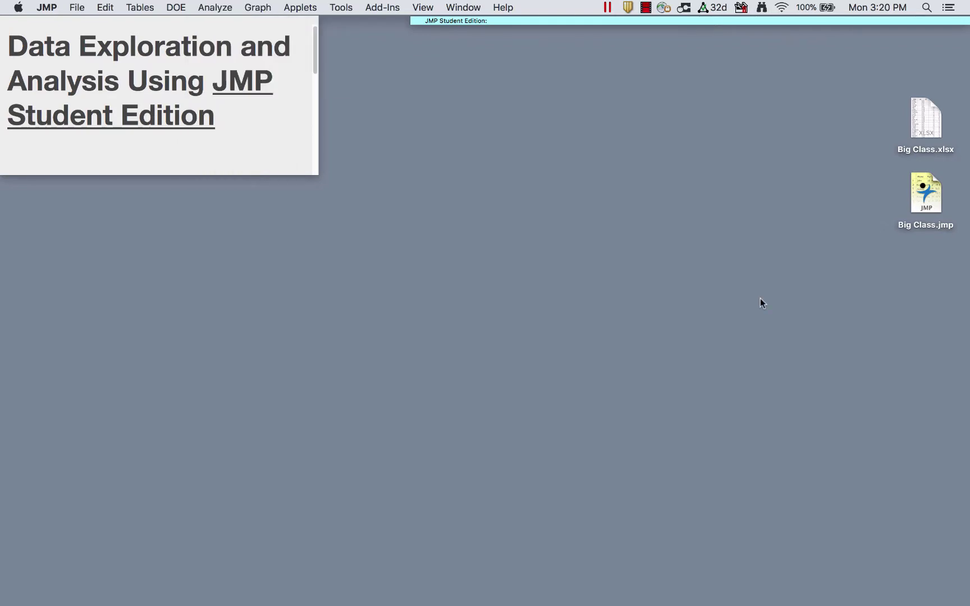
Open the Big Class.jmp data table and launch Graph Builder on it.
double_click(921, 200)
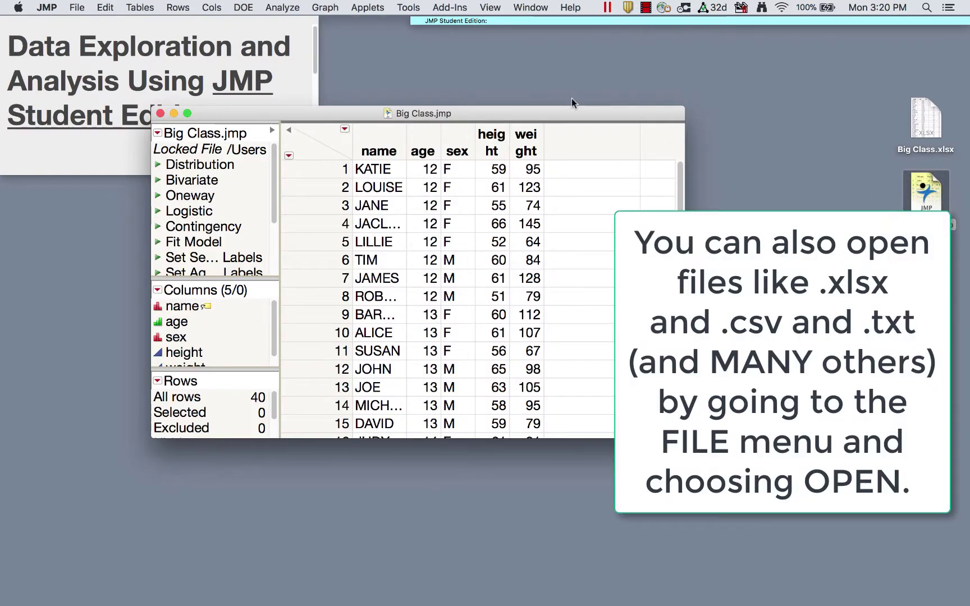
left_click(325, 7)
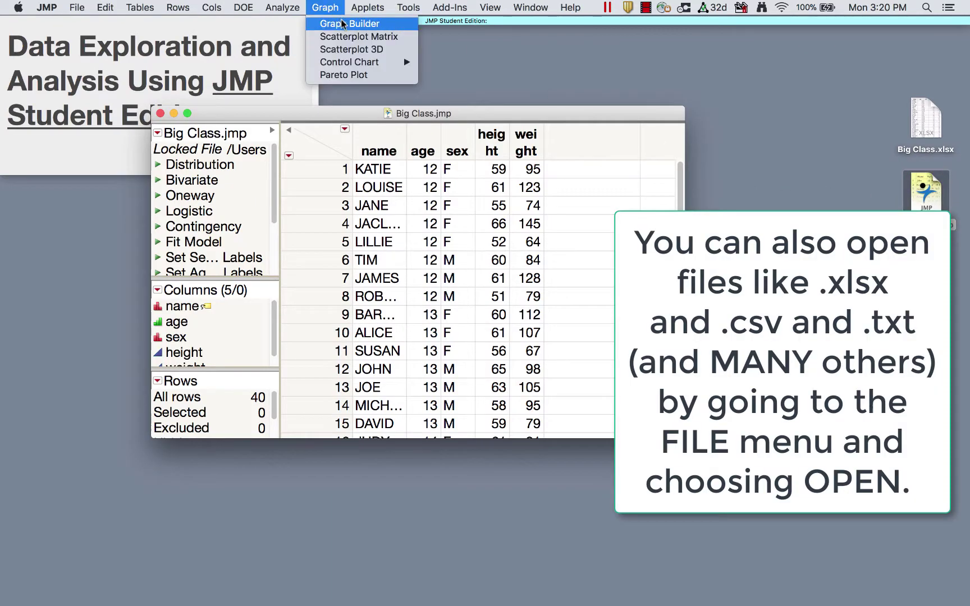
left_click(342, 24)
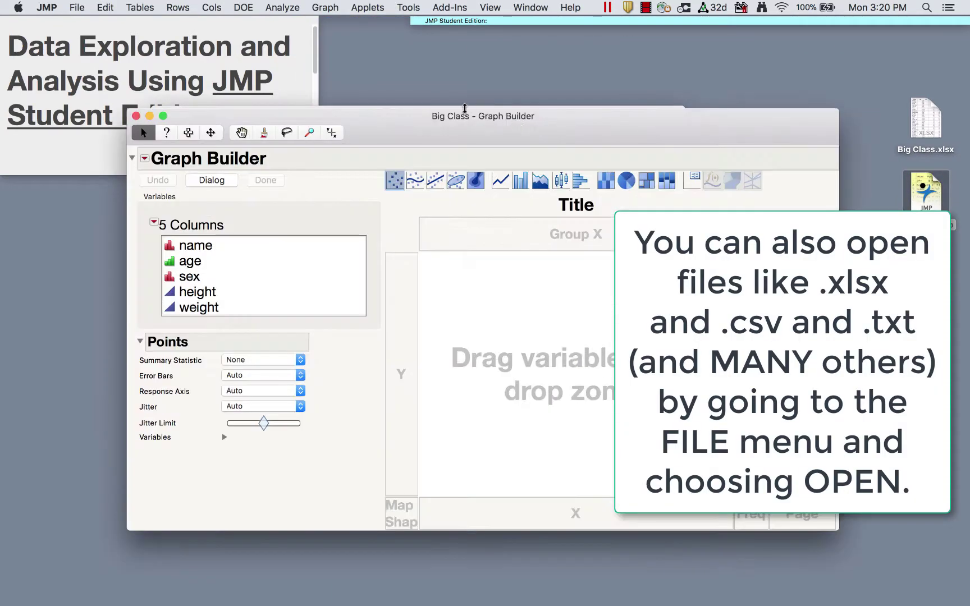
left_click_drag(415, 124, 385, 83)
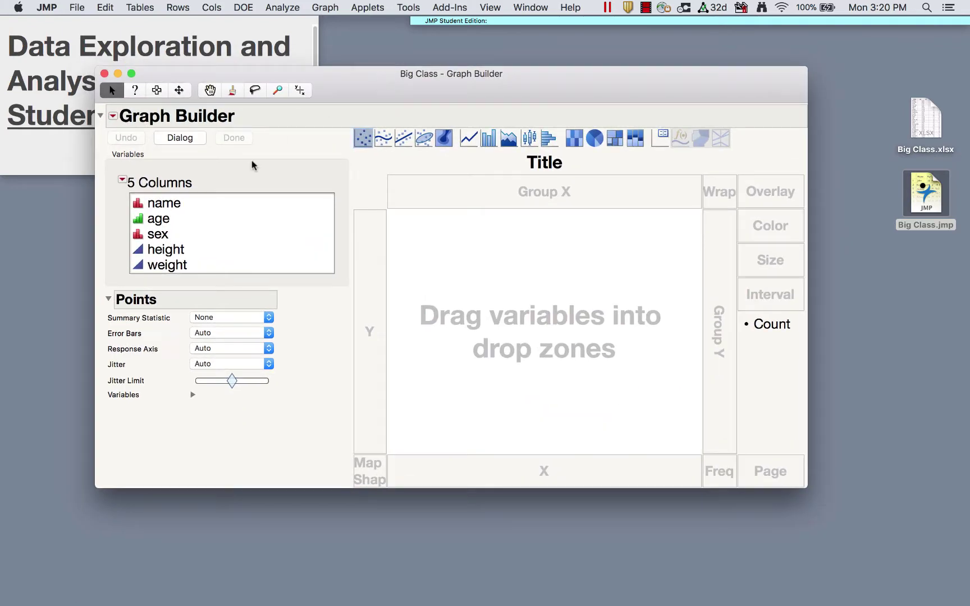
Plot weight on the Y axis against height on the X axis.
left_click(161, 253)
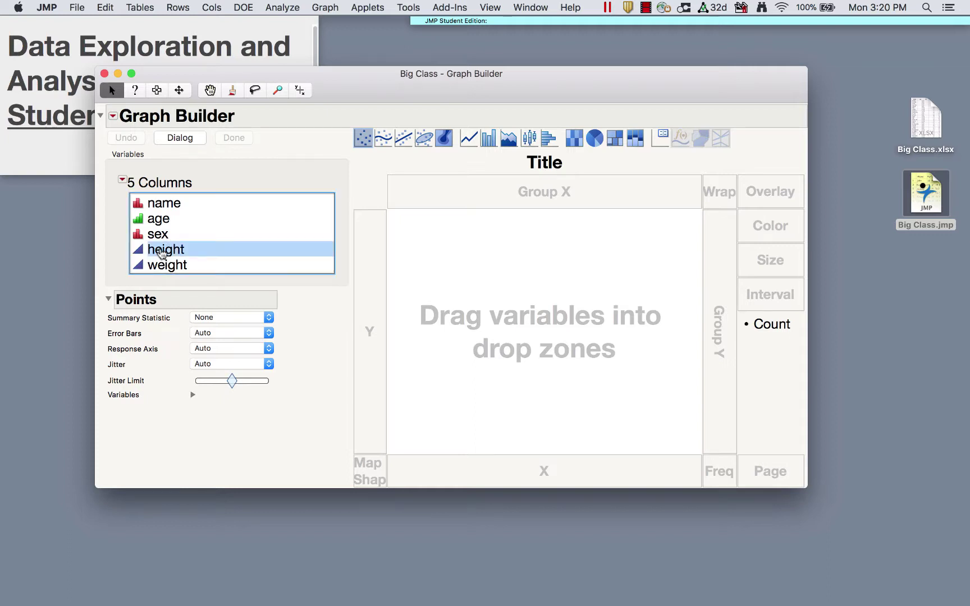
left_click_drag(161, 253, 494, 474)
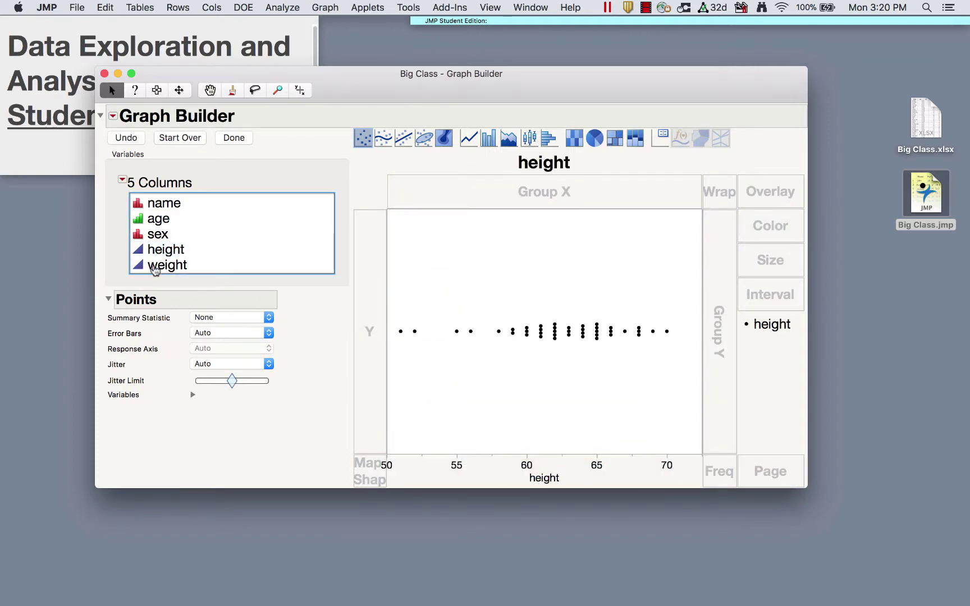
left_click(155, 268)
left_click_drag(154, 269, 372, 318)
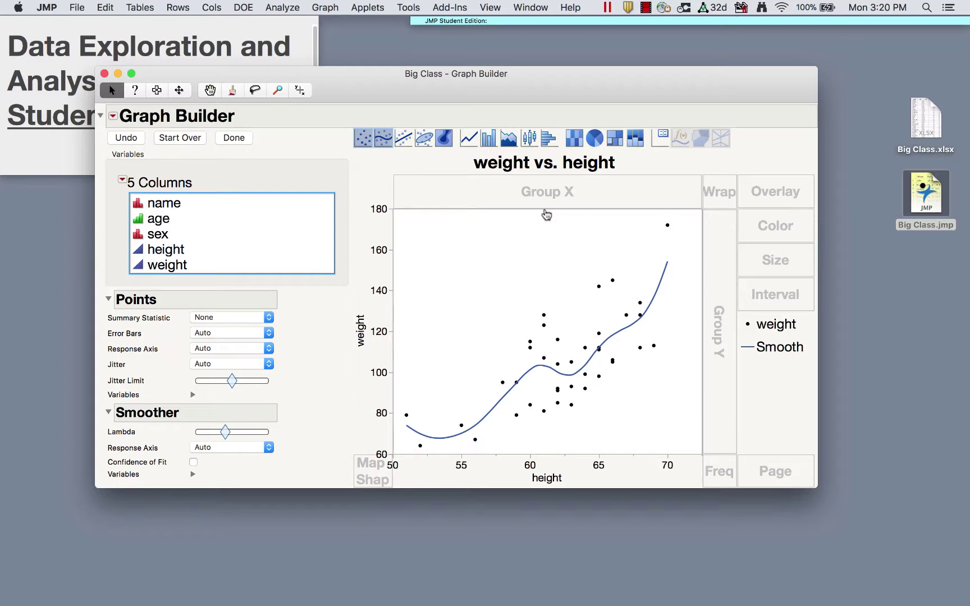
Remove the smoother curve from the weight versus height graph, keeping only the points.
left_click(336, 149)
mouse_move(335, 149)
left_mouse_down()
mouse_move(429, 145)
mouse_move(345, 125)
mouse_move(339, 157)
left_mouse_up()
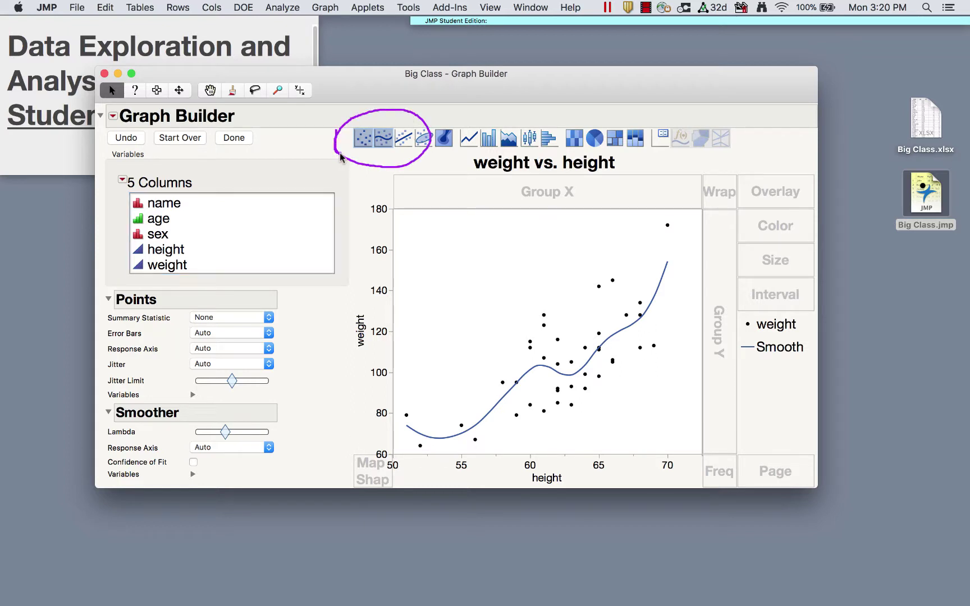
left_click(387, 144)
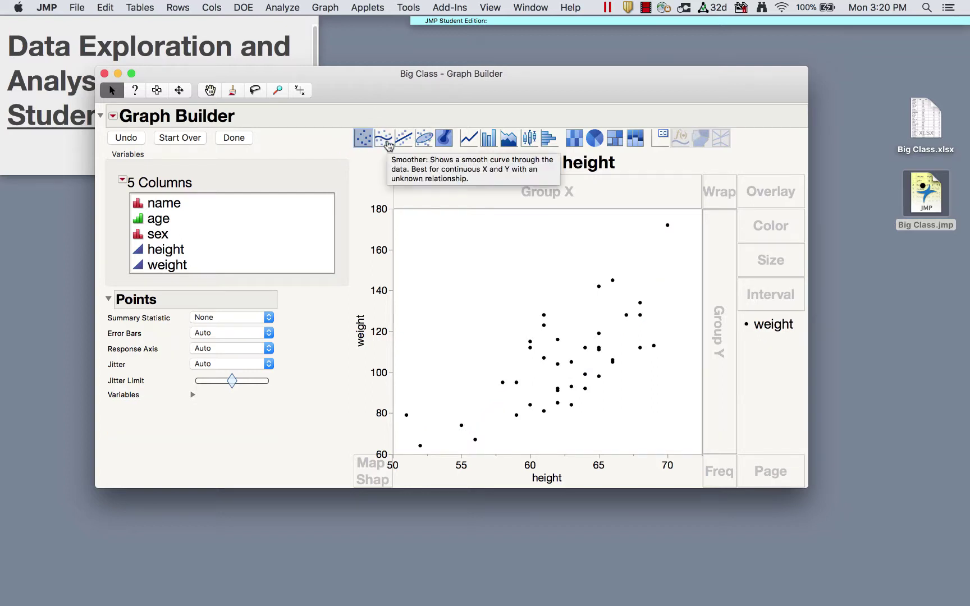
Try a linear line of fit on the weight versus height scatterplot and take it off again.
left_click(403, 139)
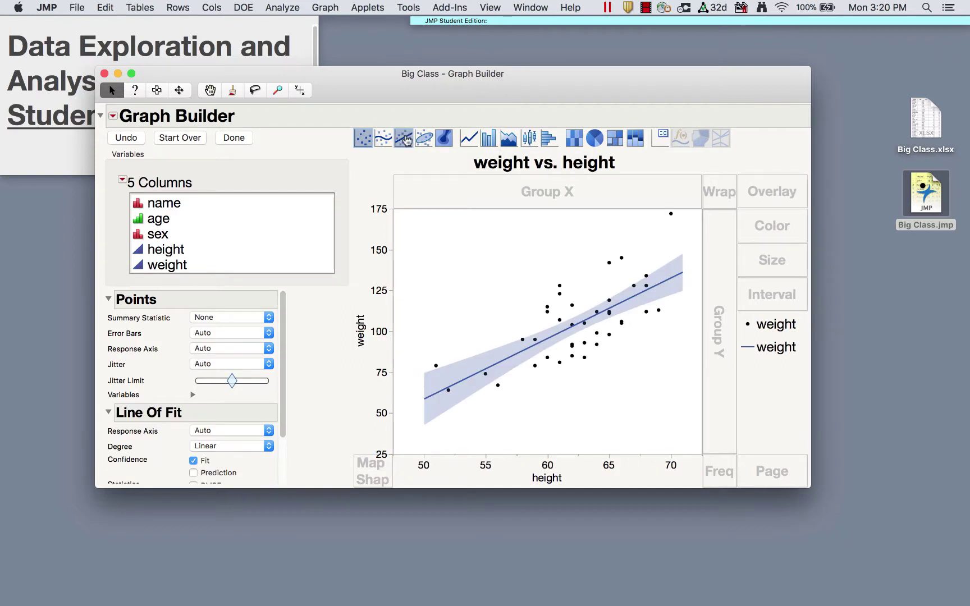
left_click(405, 140)
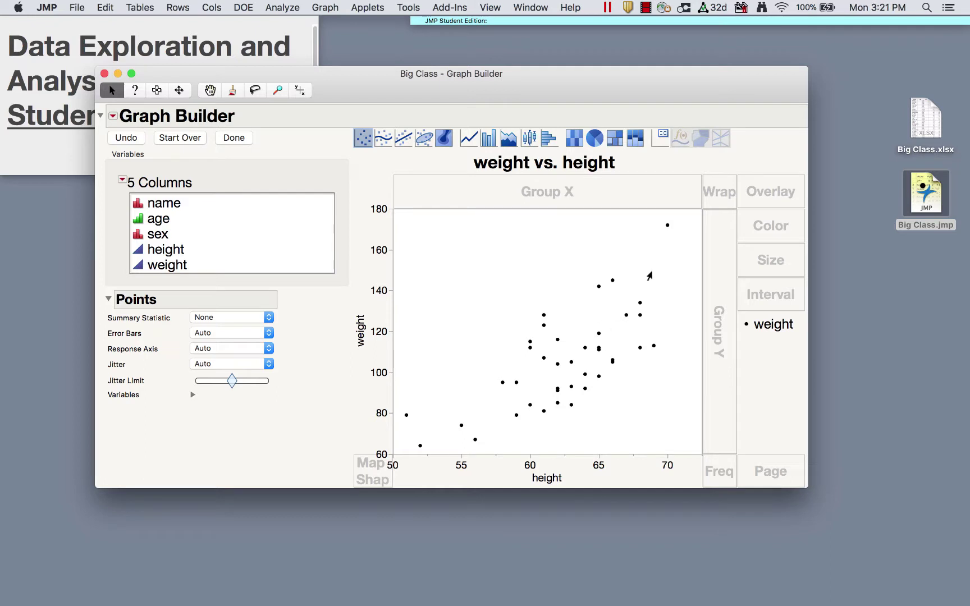
Add a linear line of fit to the weight versus height scatterplot.
mouse_move(284, 416)
left_mouse_down()
mouse_move(310, 307)
mouse_move(188, 282)
mouse_move(106, 340)
mouse_move(287, 384)
mouse_move(285, 356)
left_mouse_up()
mouse_move(197, 416)
left_mouse_down()
mouse_move(208, 414)
mouse_move(101, 359)
mouse_move(314, 371)
left_mouse_up()
left_click(403, 138)
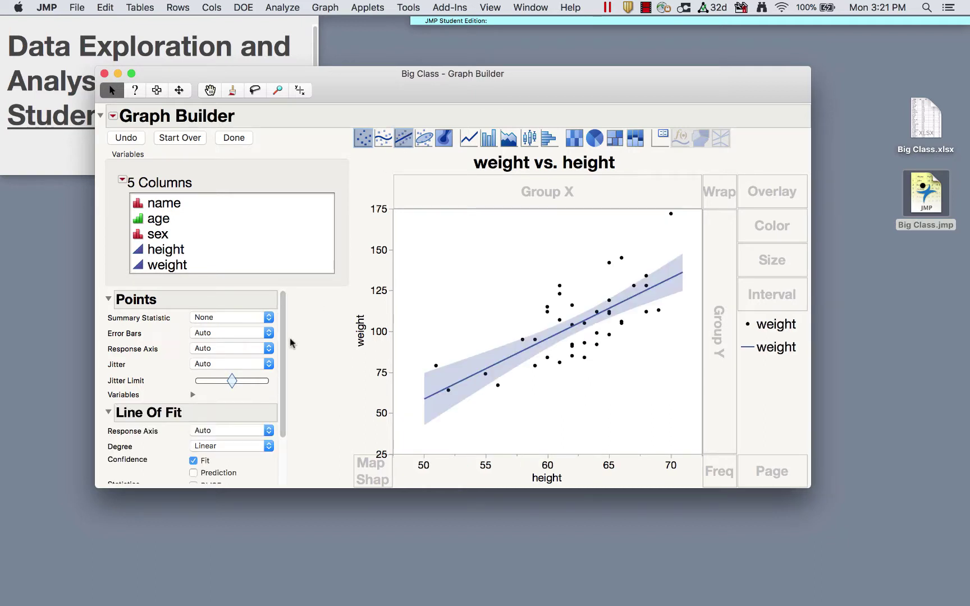
Display the prediction interval, equation, R² and F test for the line of fit.
left_click_drag(282, 346, 282, 422)
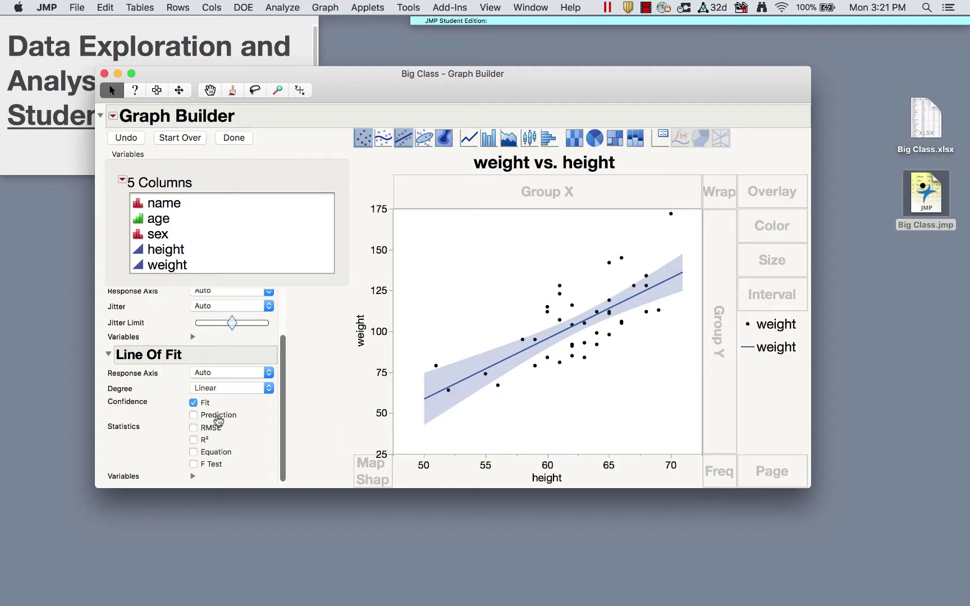
left_click(194, 415)
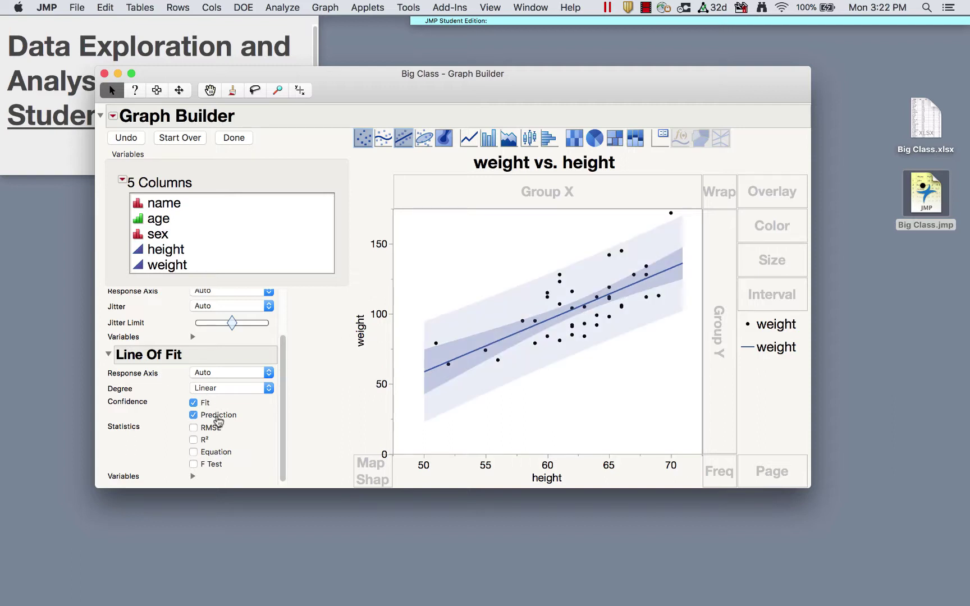
left_click(219, 453)
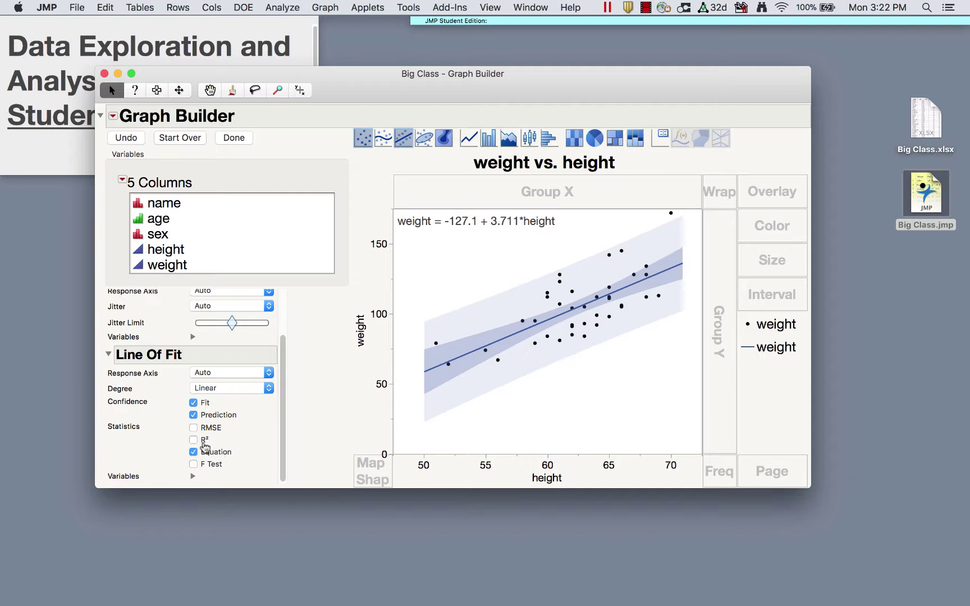
left_click(203, 441)
left_click(209, 464)
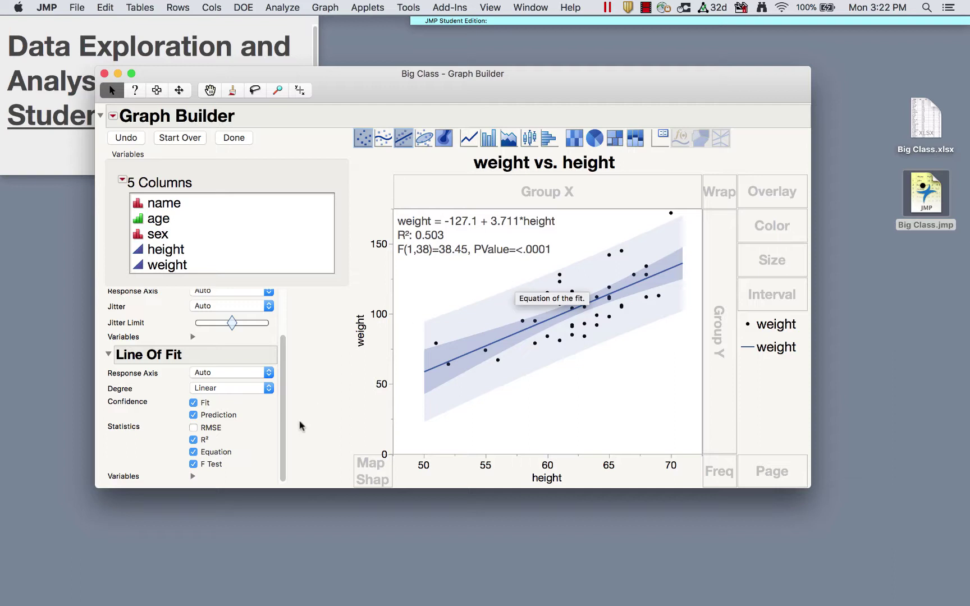
Try the RMSE statistic on the fit, and remove the RMSE, F test, R² and prediction interval, keeping only the equation and fit confidence.
left_click(210, 428)
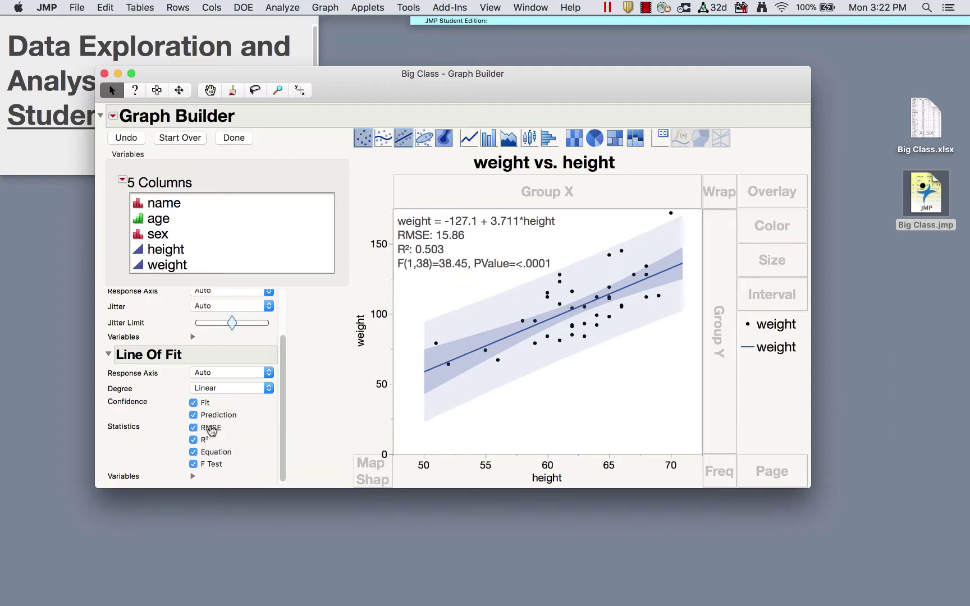
left_click(211, 429)
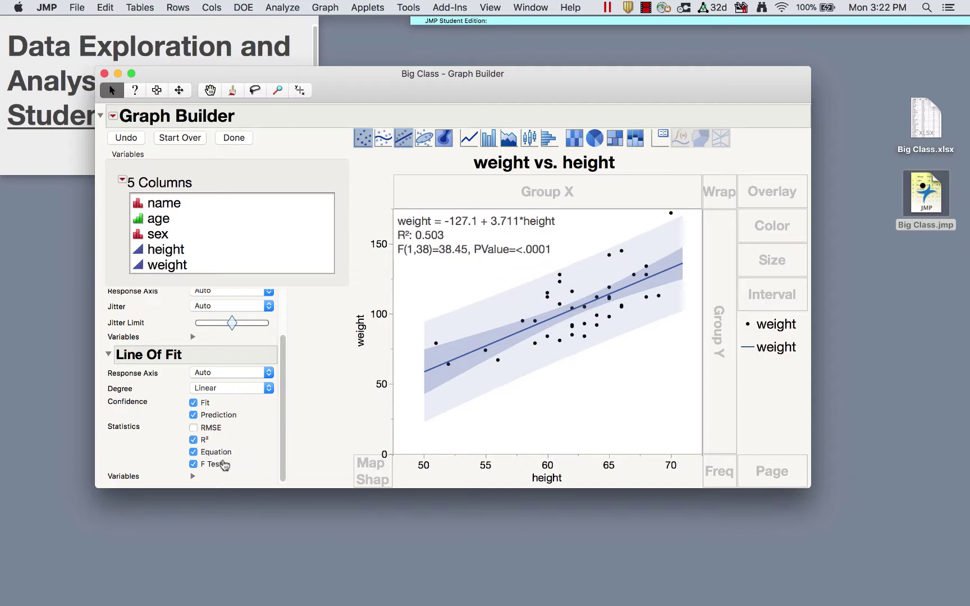
left_click(216, 466)
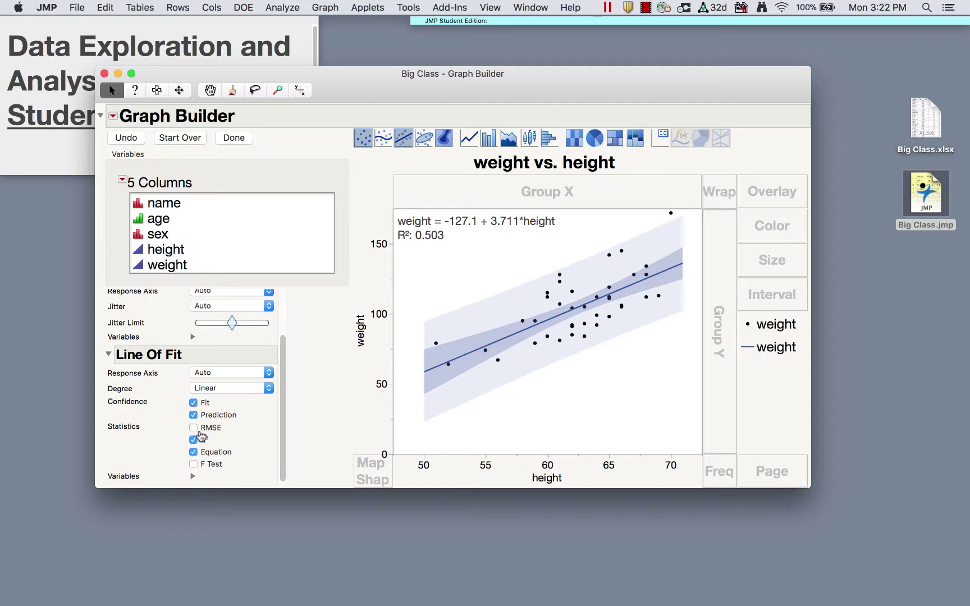
left_click(199, 441)
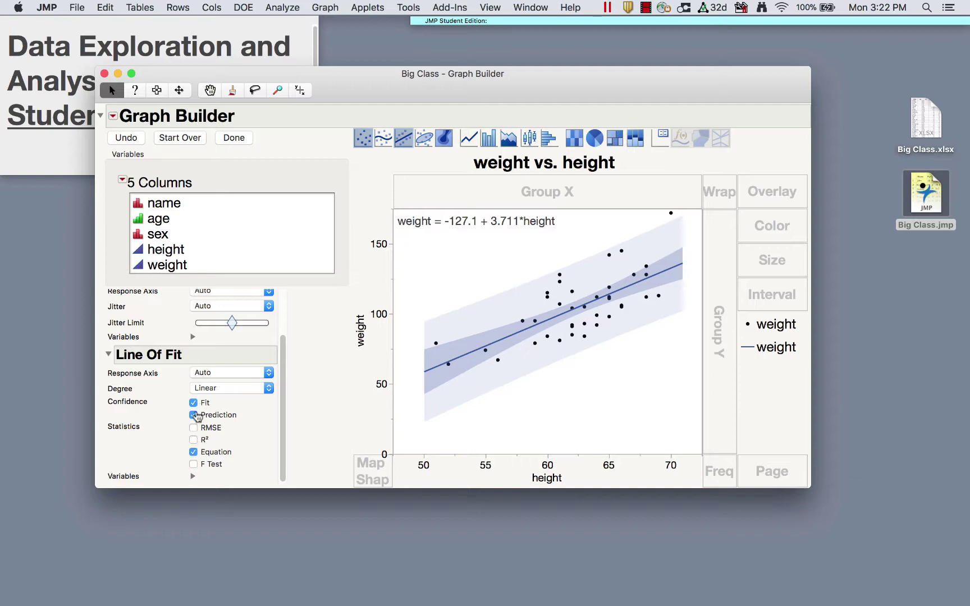
left_click(194, 415)
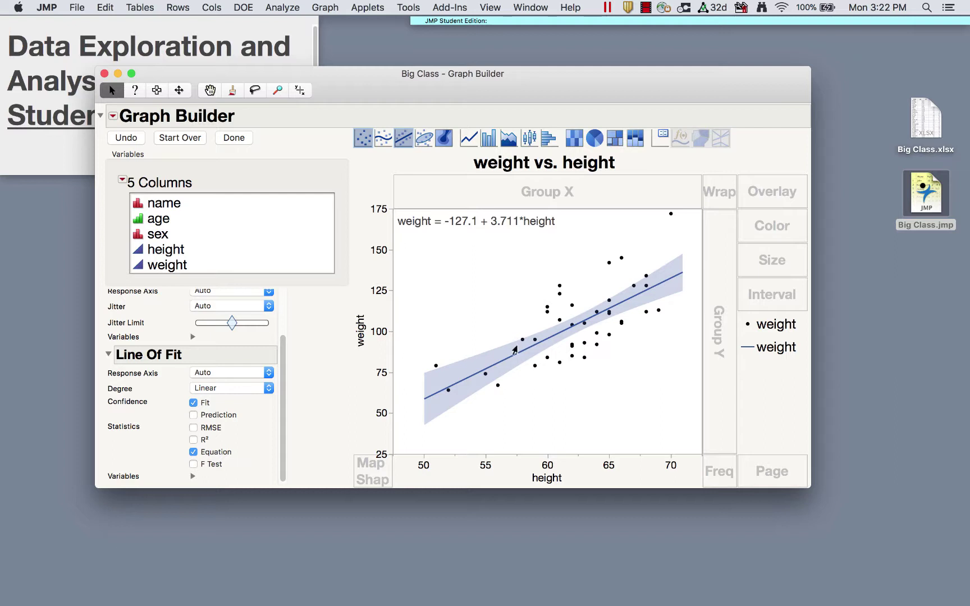
Show the prediction interval around the line of fit once more and hide it again.
mouse_move(539, 352)
left_click(195, 416)
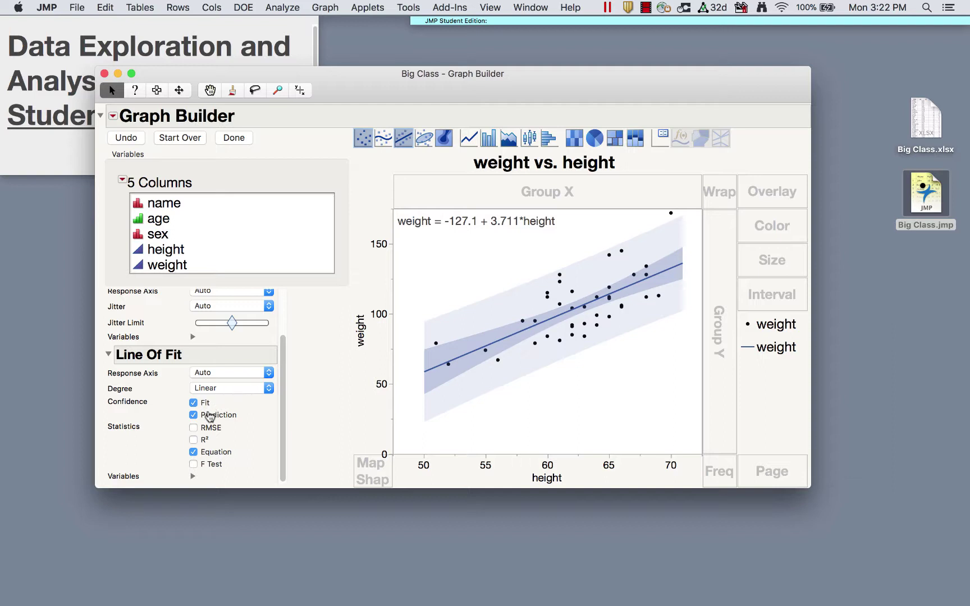
left_click(193, 416)
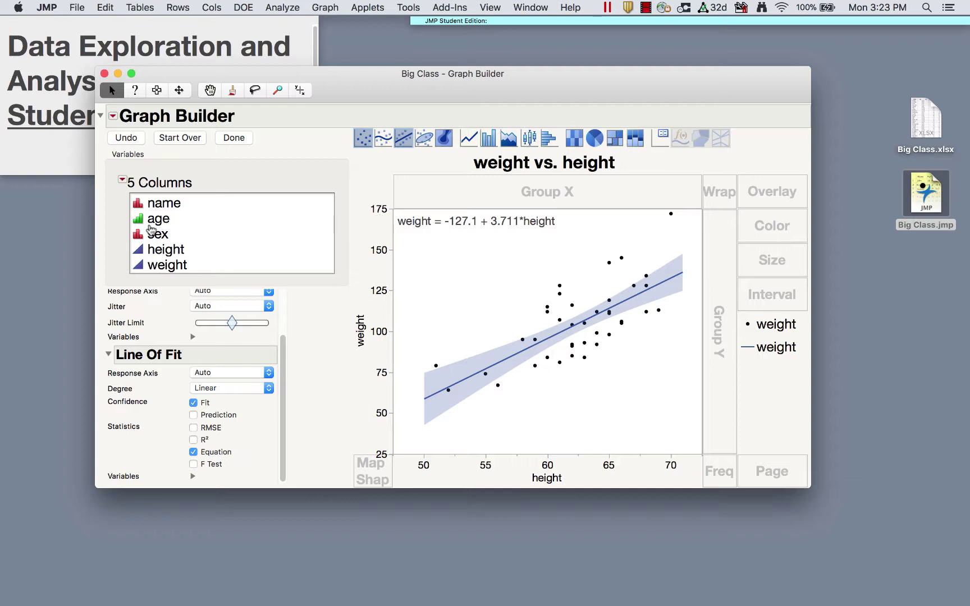
Try age as an overlay and as a color variable, and split the graph into separate pages by age.
left_click(151, 223)
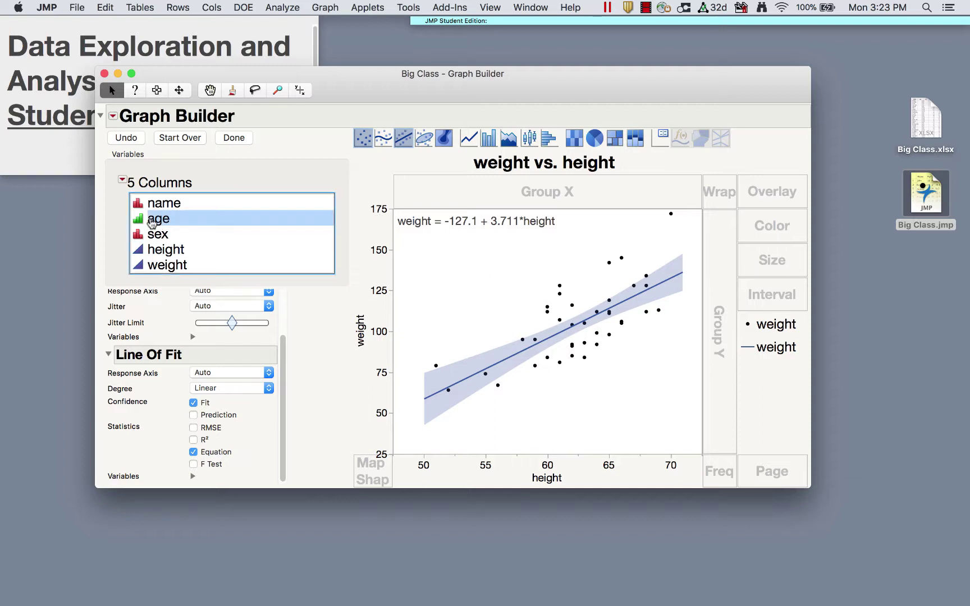
left_click_drag(151, 223, 770, 196)
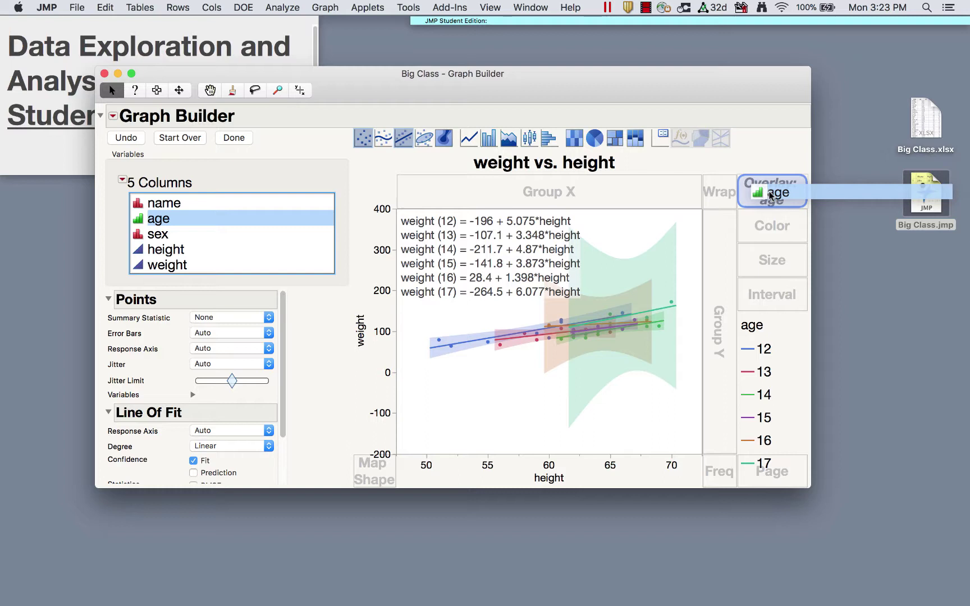
left_click_drag(770, 195, 779, 229)
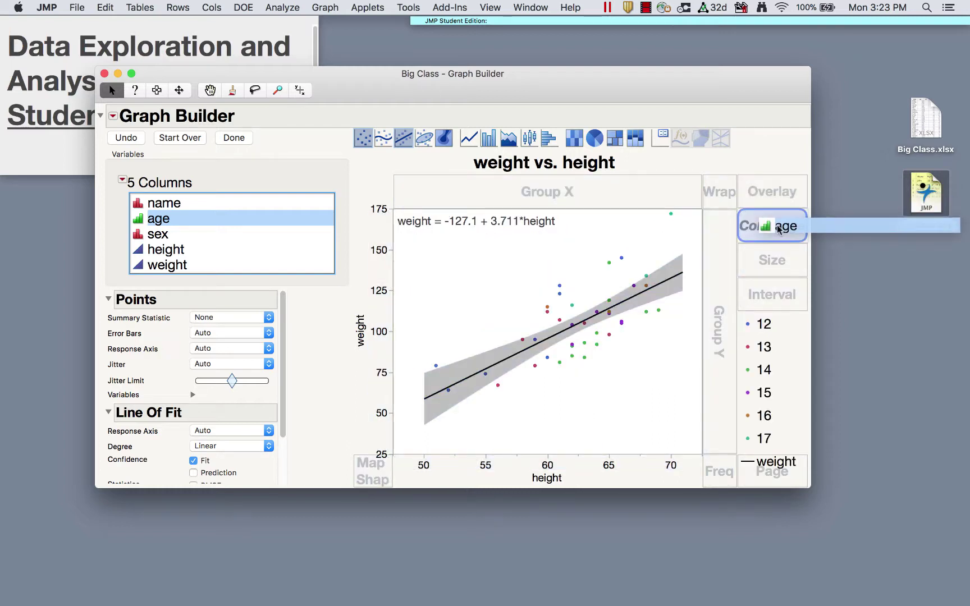
left_click_drag(778, 228, 798, 161)
left_click_drag(749, 468, 773, 481)
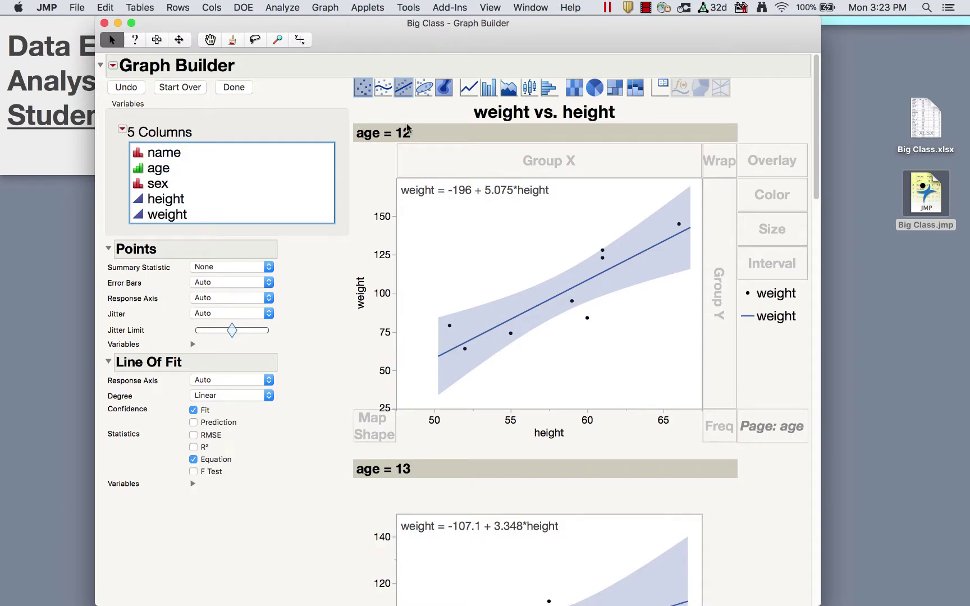
Look through the separate graphs for each age and remove age from the page grouping.
left_click(415, 136)
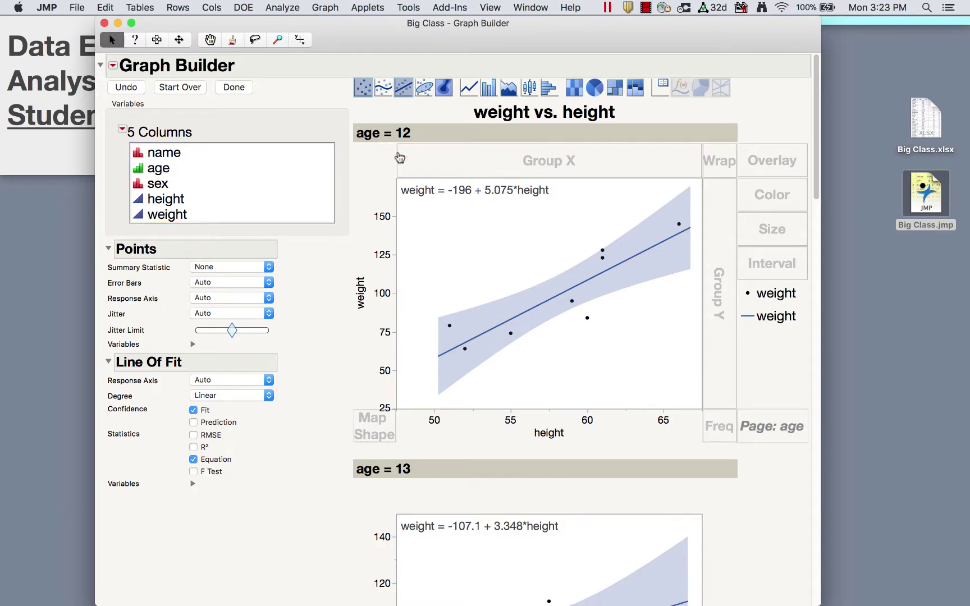
scroll(396, 426, "down", 10)
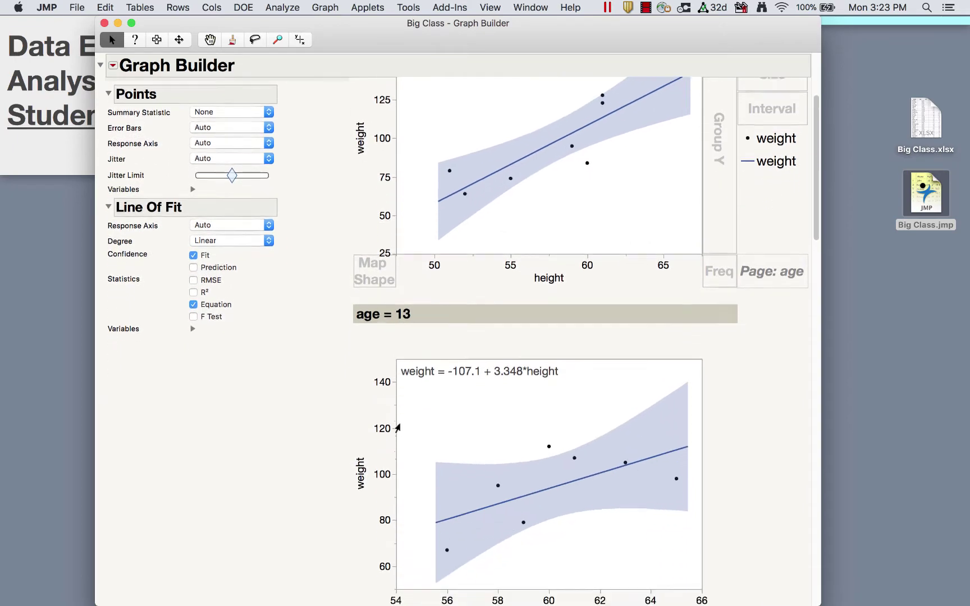
scroll(397, 427, "down", 20)
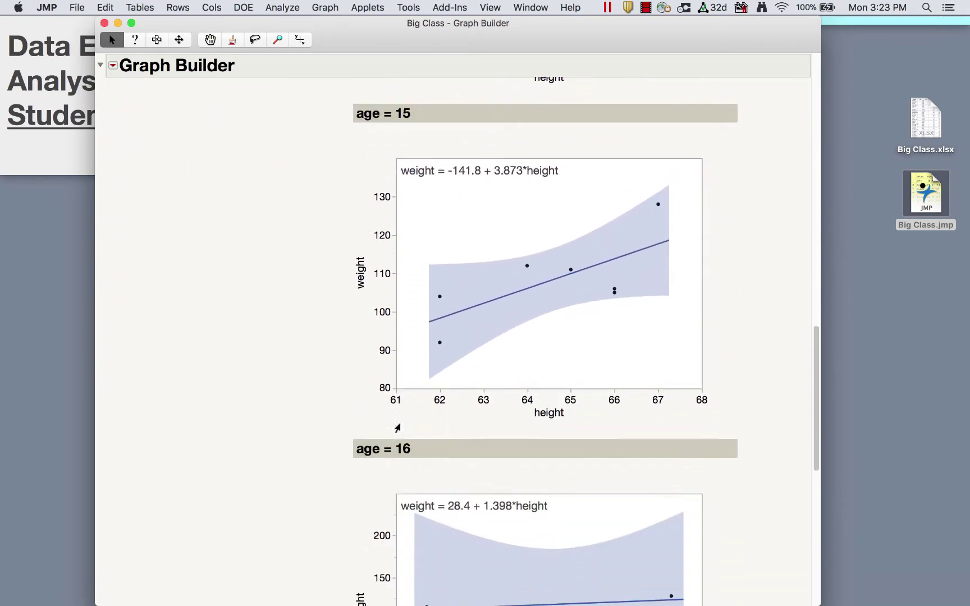
scroll(396, 427, "up", 20)
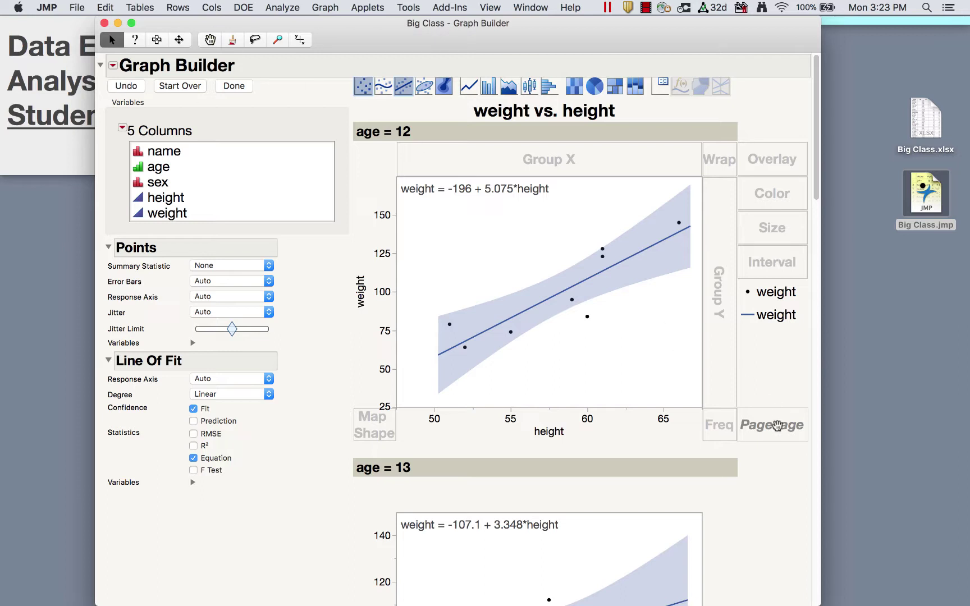
mouse_move(777, 426)
left_mouse_down()
mouse_move(750, 410)
mouse_move(664, 411)
mouse_move(358, 135)
mouse_move(307, 105)
left_mouse_up()
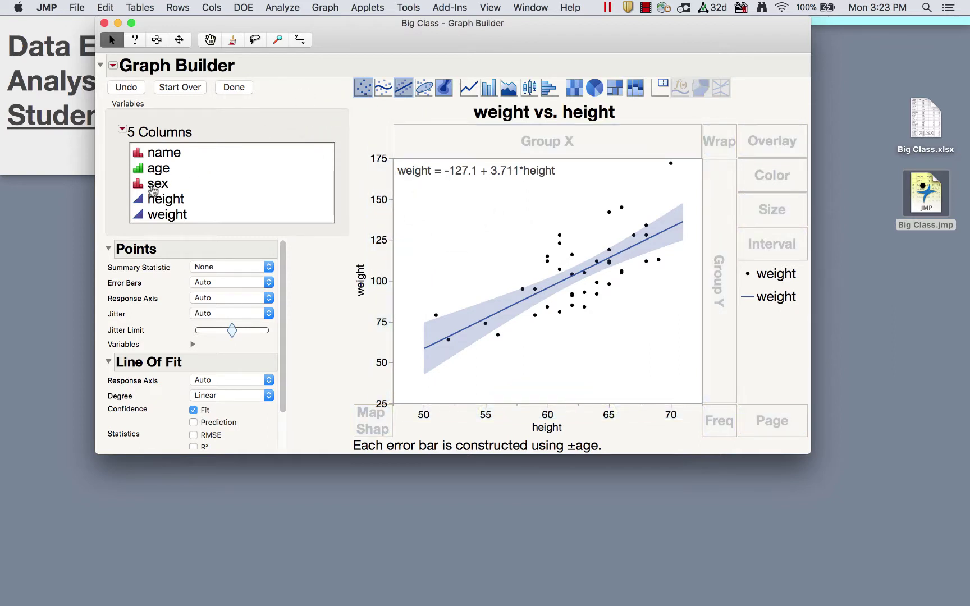
Try sex as the color variable and assign it as the overlay variable of the weight versus height graph.
left_click(150, 186)
left_click_drag(162, 187, 790, 180)
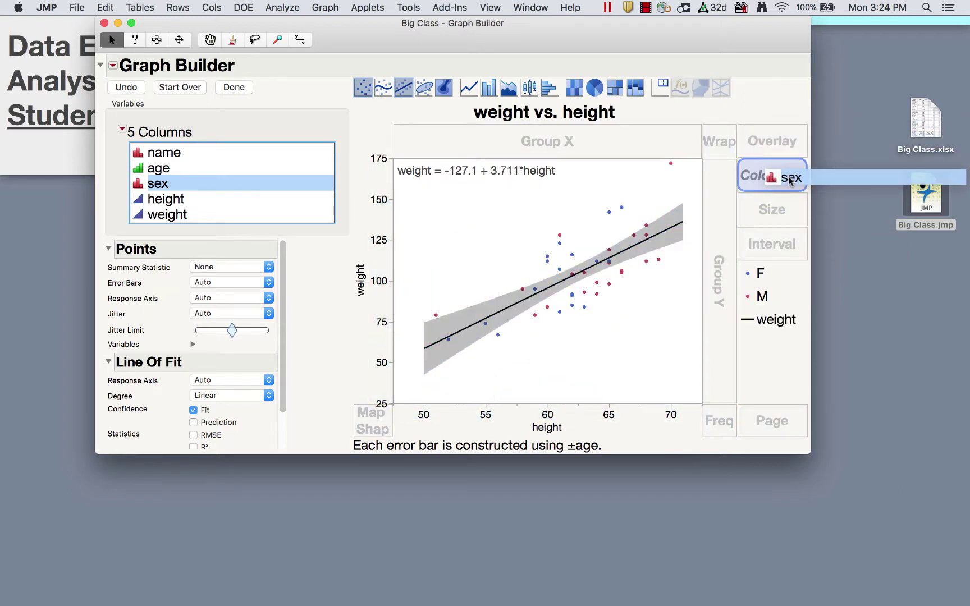
left_click_drag(790, 179, 781, 144)
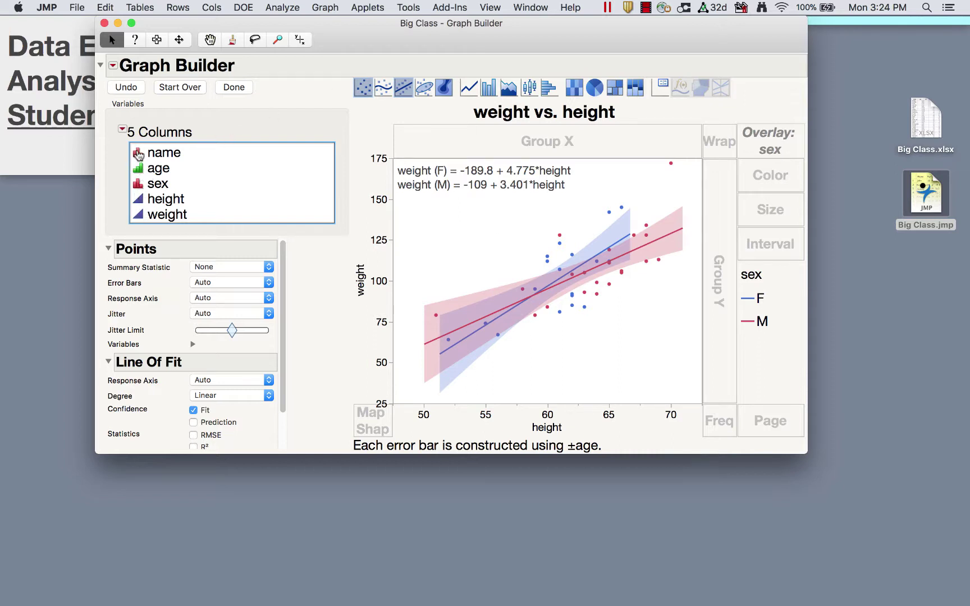
Change the modeling type of the age column to Continuous.
left_click(140, 158)
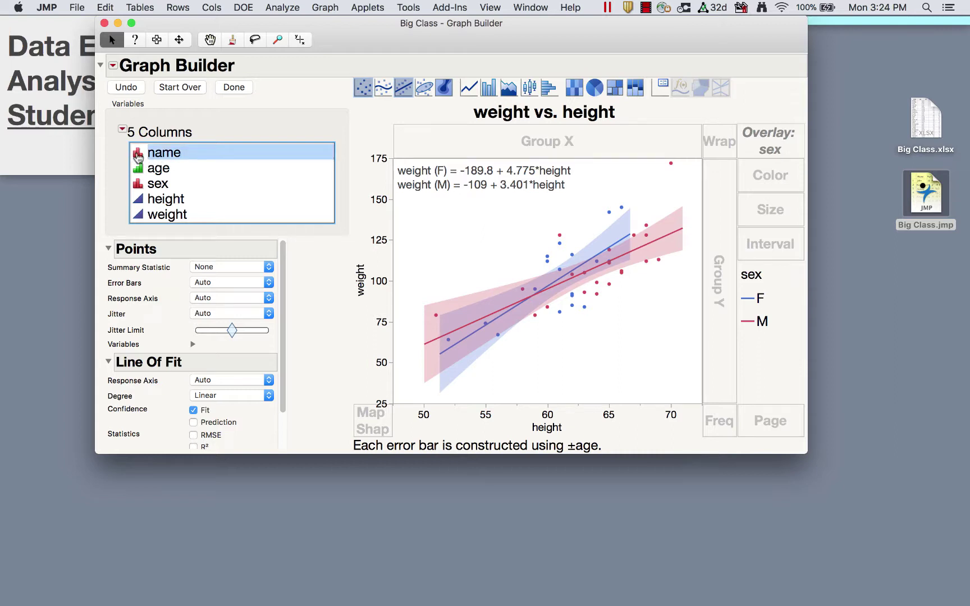
left_click(138, 168)
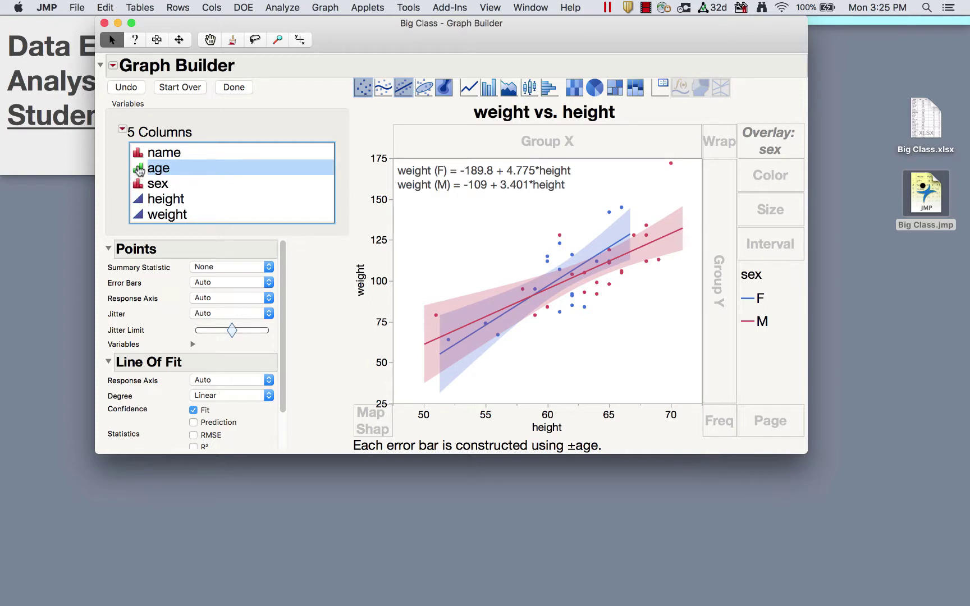
left_click(138, 169)
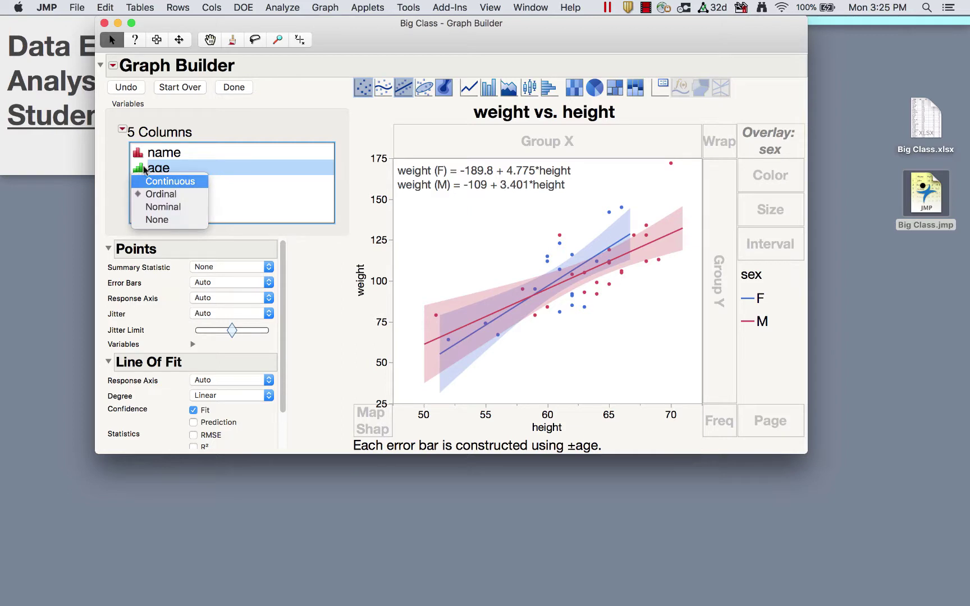
left_click(172, 183)
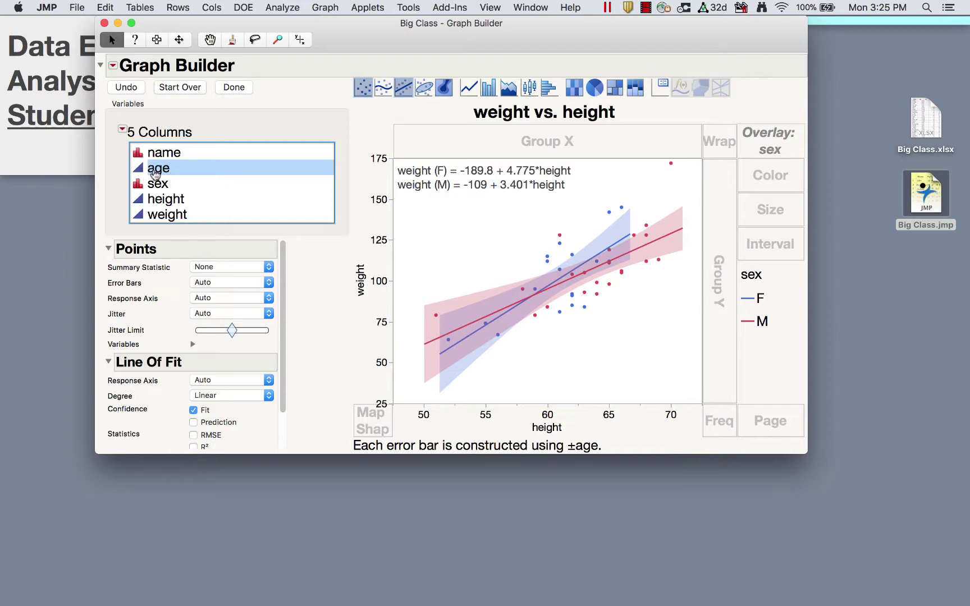
Close the Graph Builder window and check the column list of the Big Class data table.
left_click(104, 23)
scroll(233, 331, "down", 1)
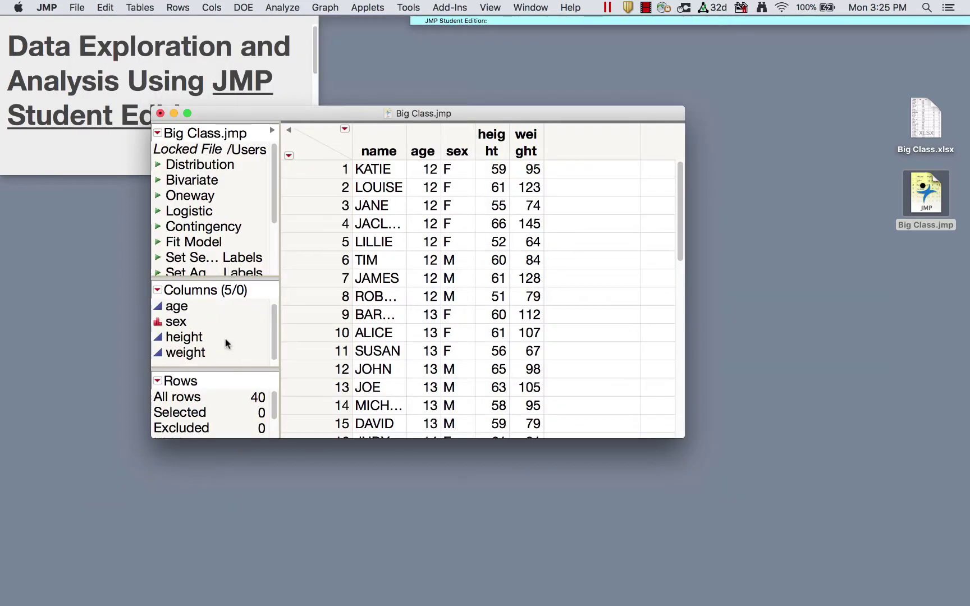
scroll(226, 340, "up", 1)
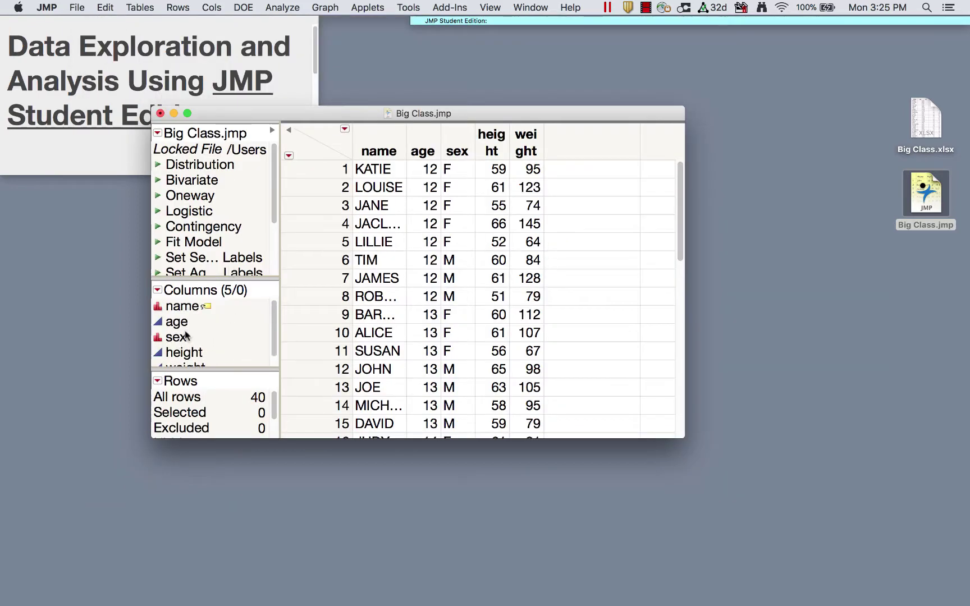
Examine the modeling type options of the name, age, sex and height columns in the data table.
left_click(159, 307)
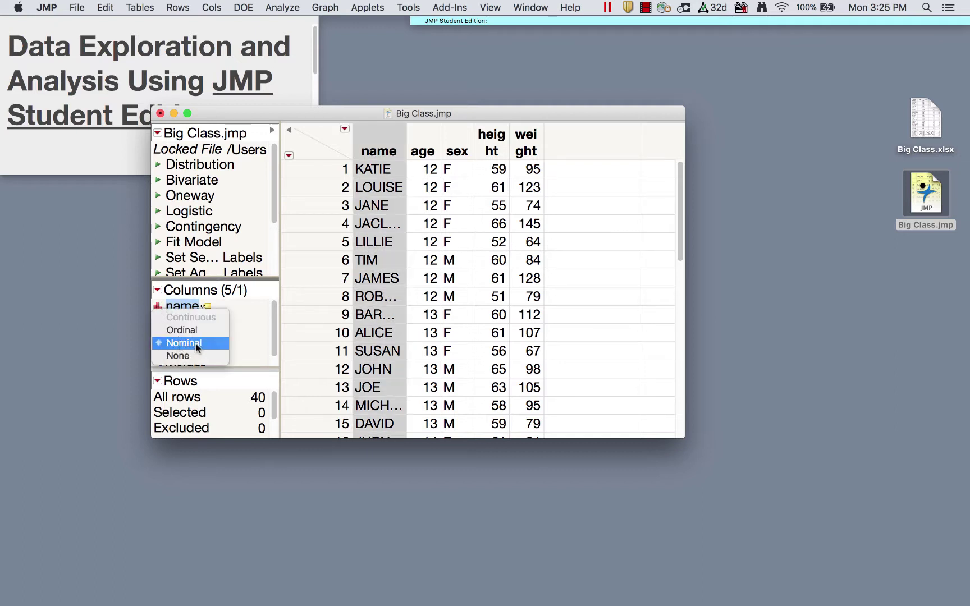
left_click(130, 297)
left_click(162, 325)
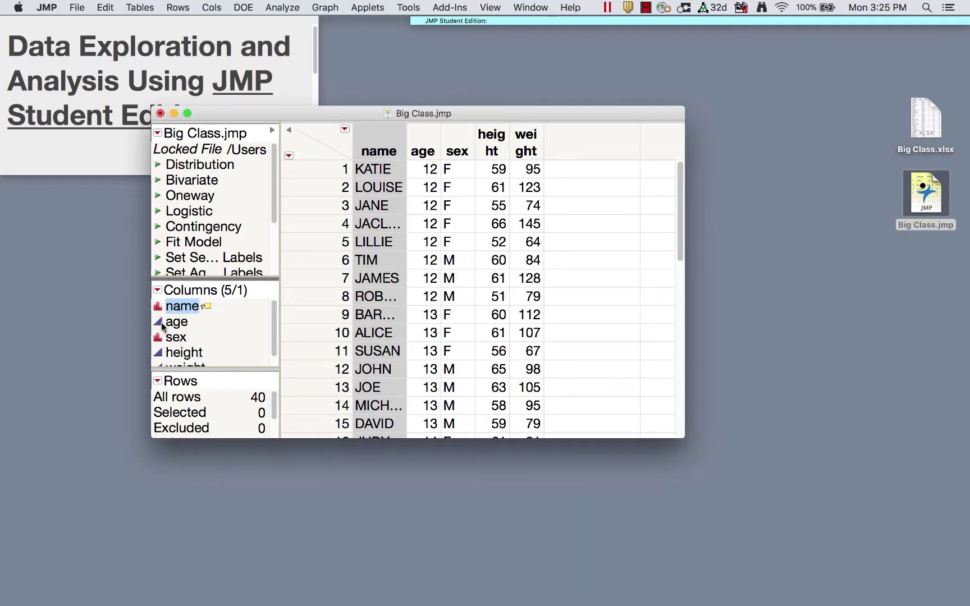
scroll(167, 336, "down", 1)
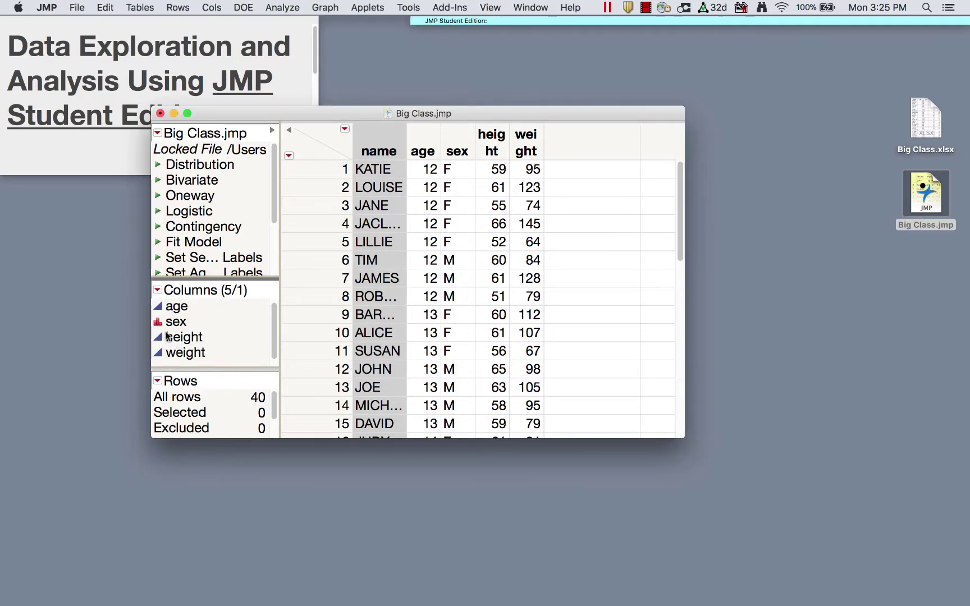
left_click(157, 322)
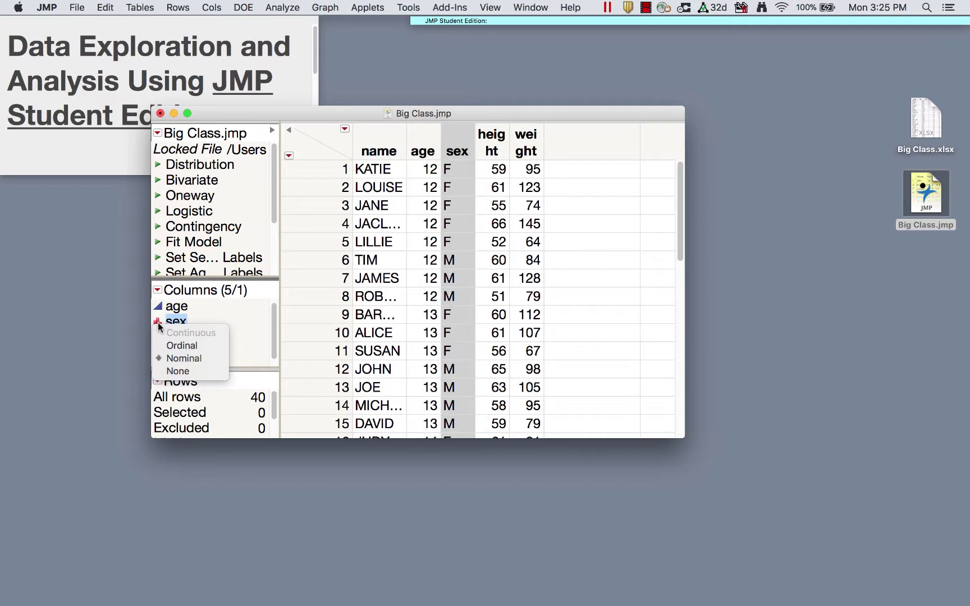
left_click(157, 322)
left_click(158, 336)
left_click(158, 338)
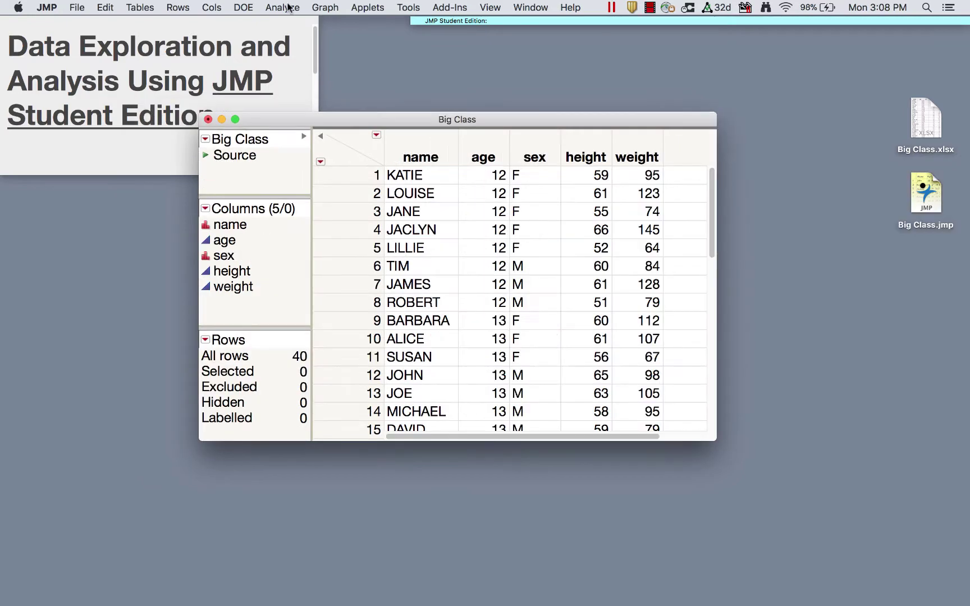
Run a Distribution analysis with name, age, sex, height and weight all cast as Y columns.
left_click(283, 7)
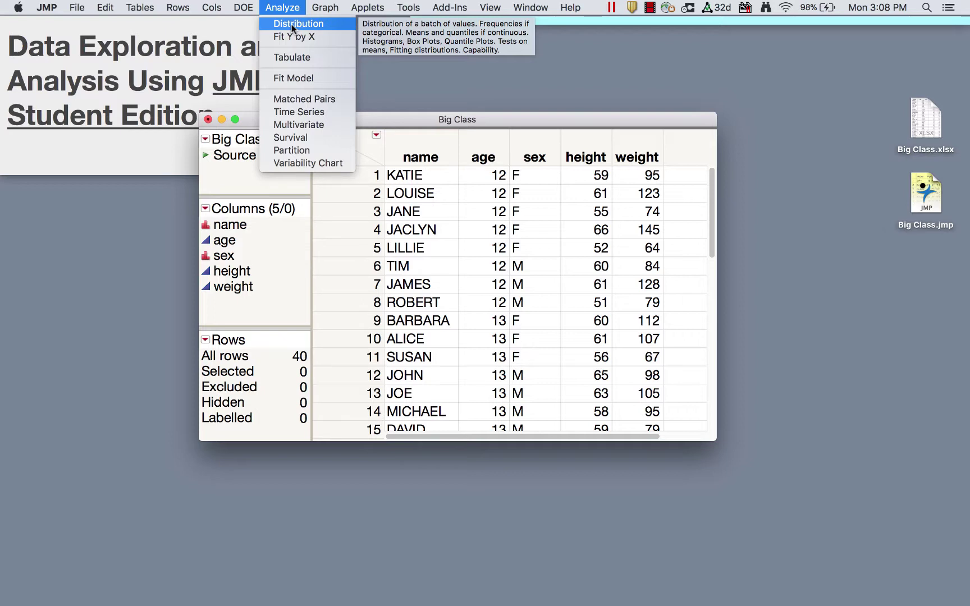
left_click(292, 27)
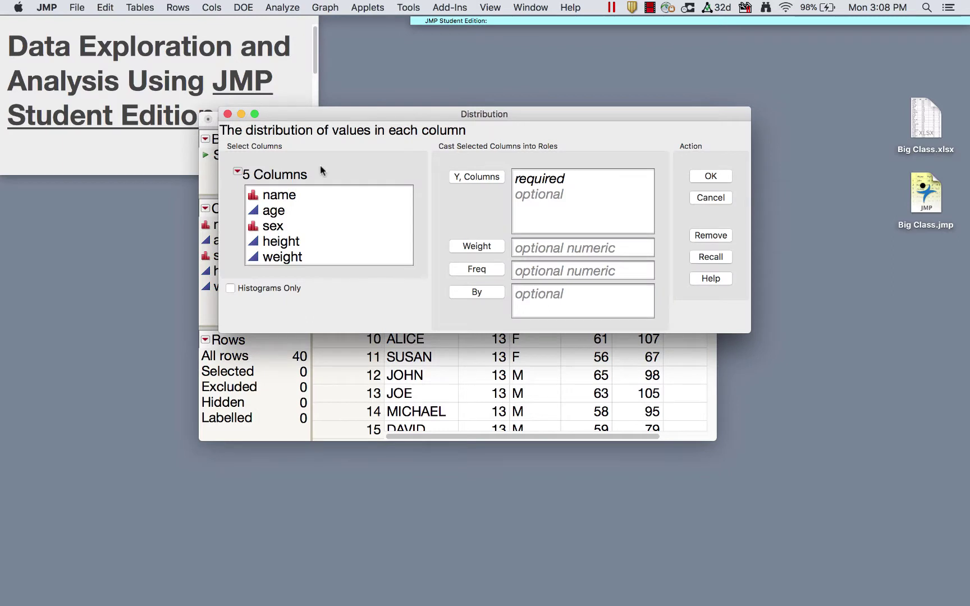
left_click_drag(281, 198, 288, 263)
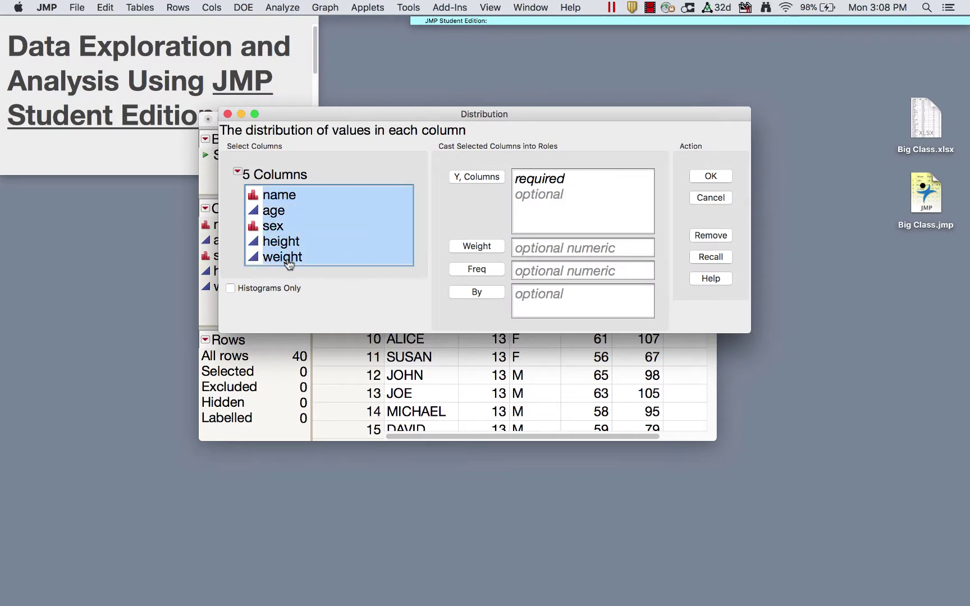
left_click(480, 177)
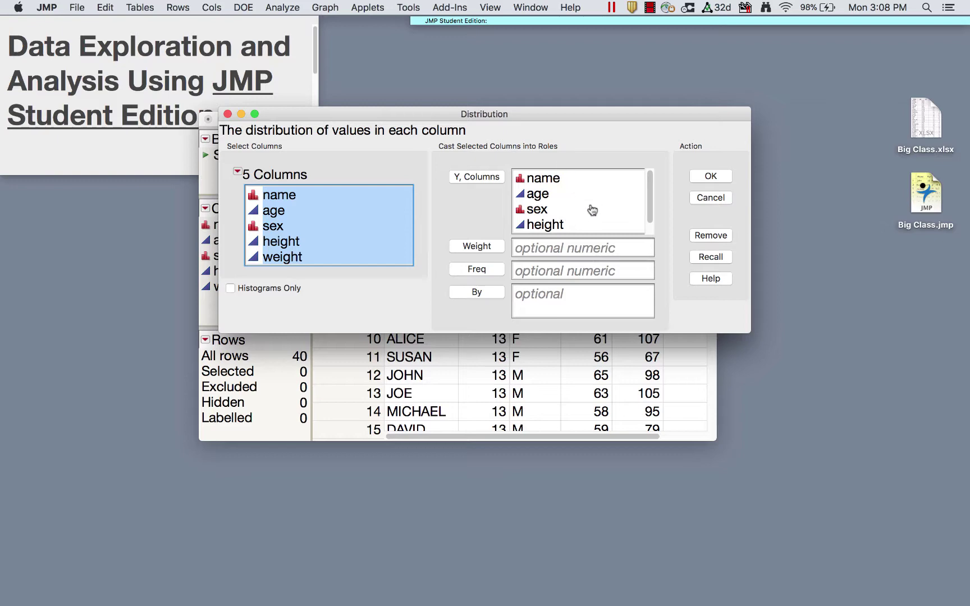
left_click(711, 177)
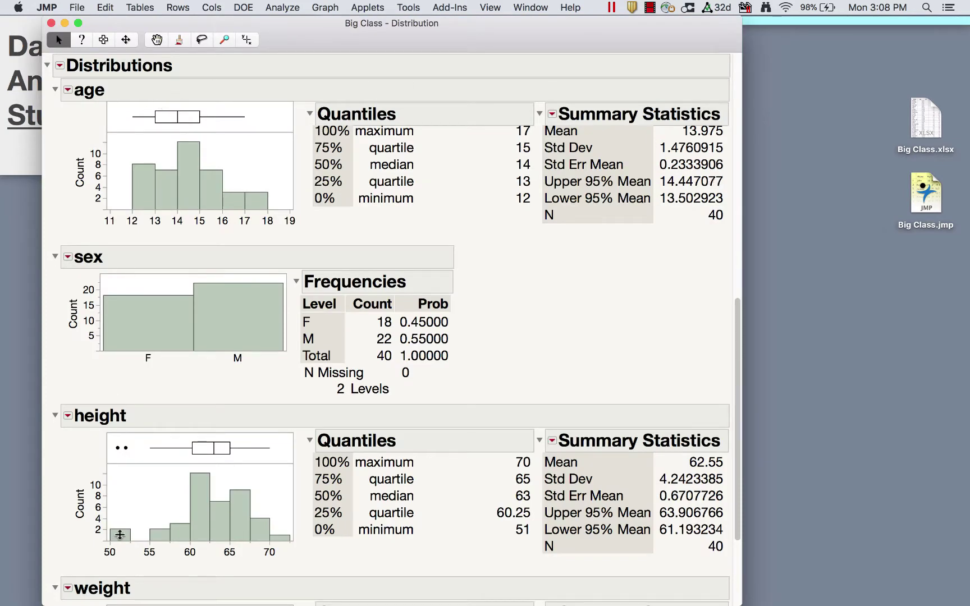
Turn off Stack for the distribution reports to view them side by side, and restore the stacked layout.
left_click(60, 67)
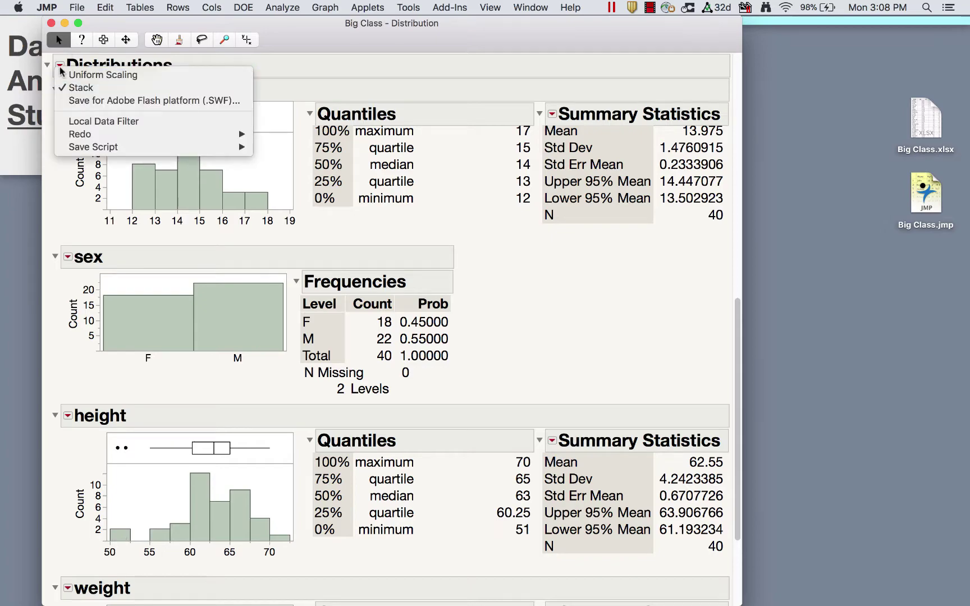
left_click(72, 87)
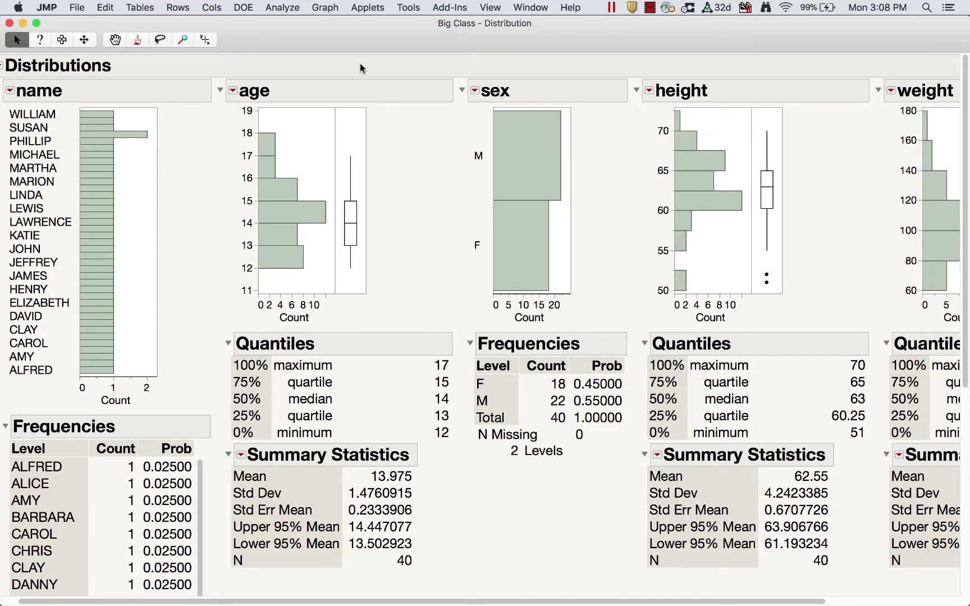
scroll(341, 51, "left", 2)
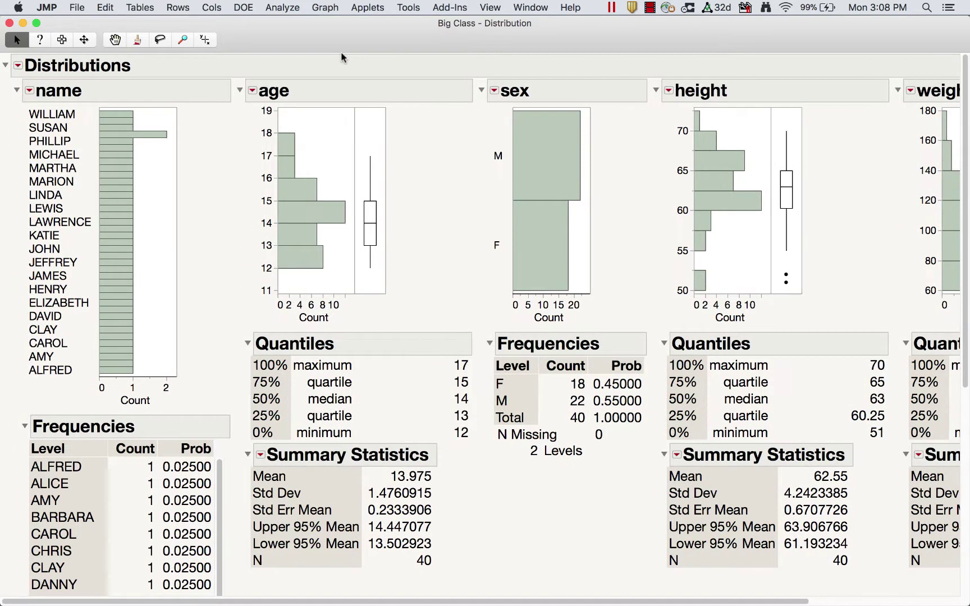
left_click(18, 66)
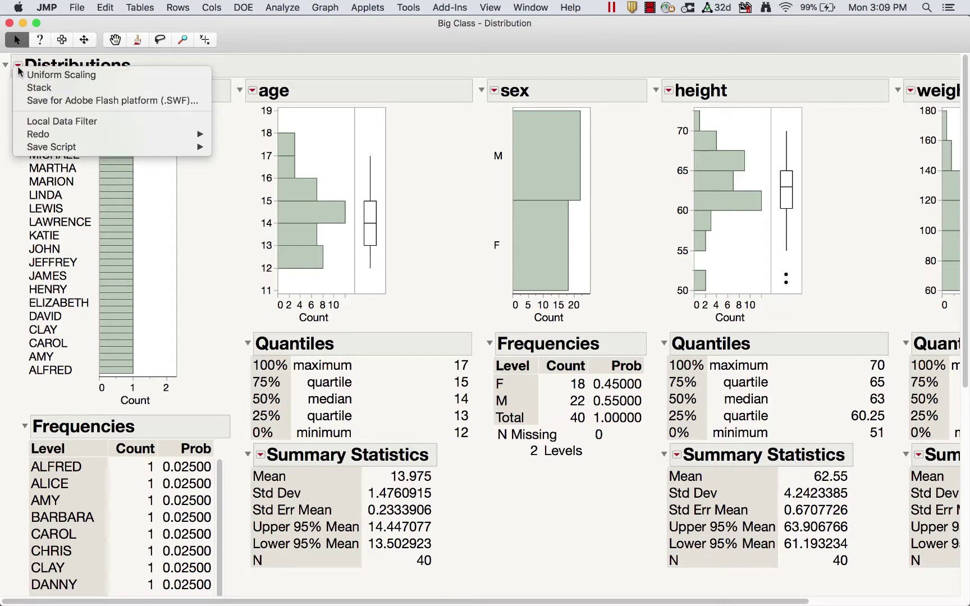
left_click(44, 89)
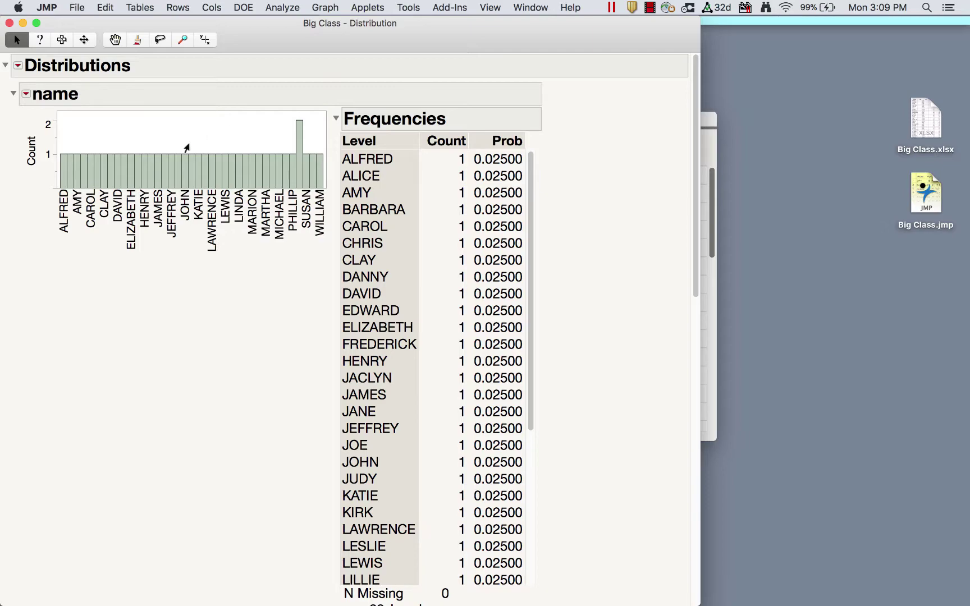
Select the tallest bar in the name histogram and examine where its rows fall in the age, sex, height and weight distributions.
scroll(187, 148, "down", 4)
scroll(187, 147, "down", 10)
scroll(187, 148, "up", 15)
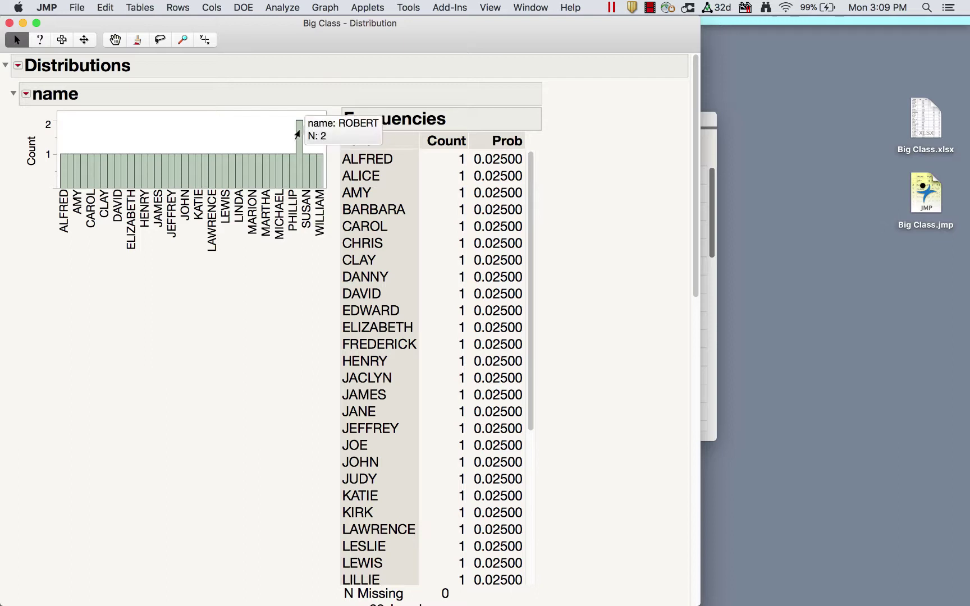
left_click(297, 134)
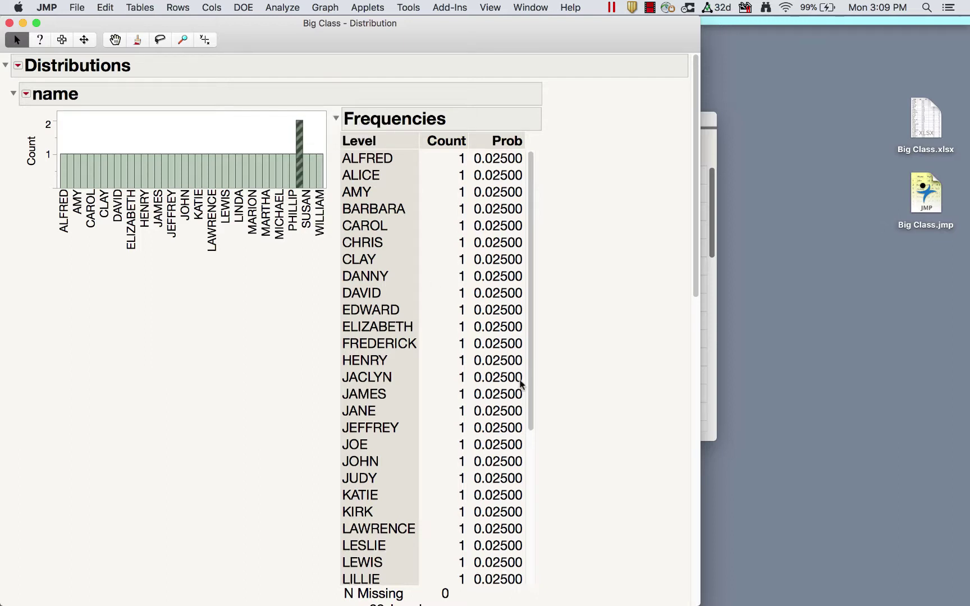
scroll(464, 387, "down", 5)
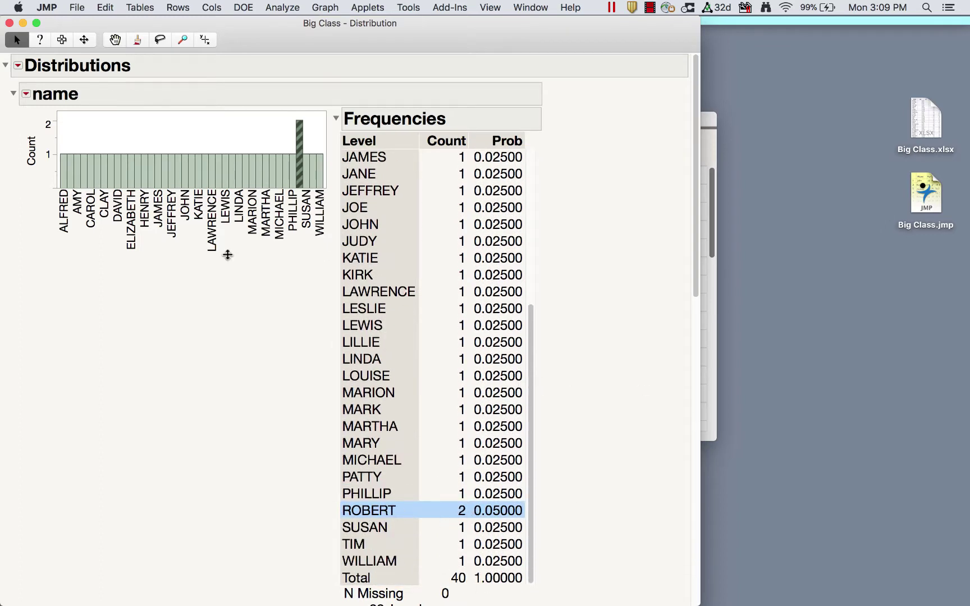
scroll(302, 413, "down", 10)
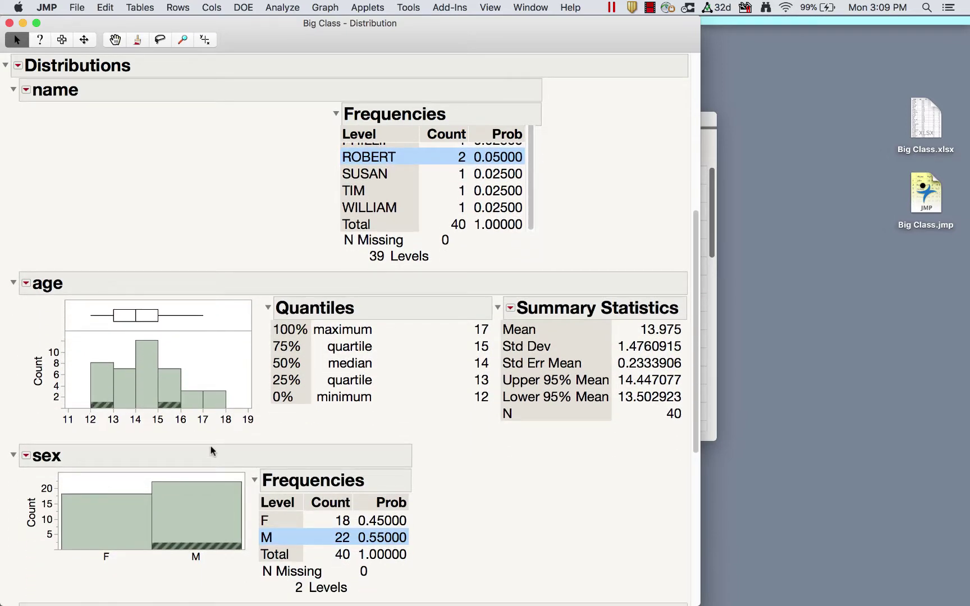
scroll(284, 433, "down", 3)
scroll(425, 448, "down", 8)
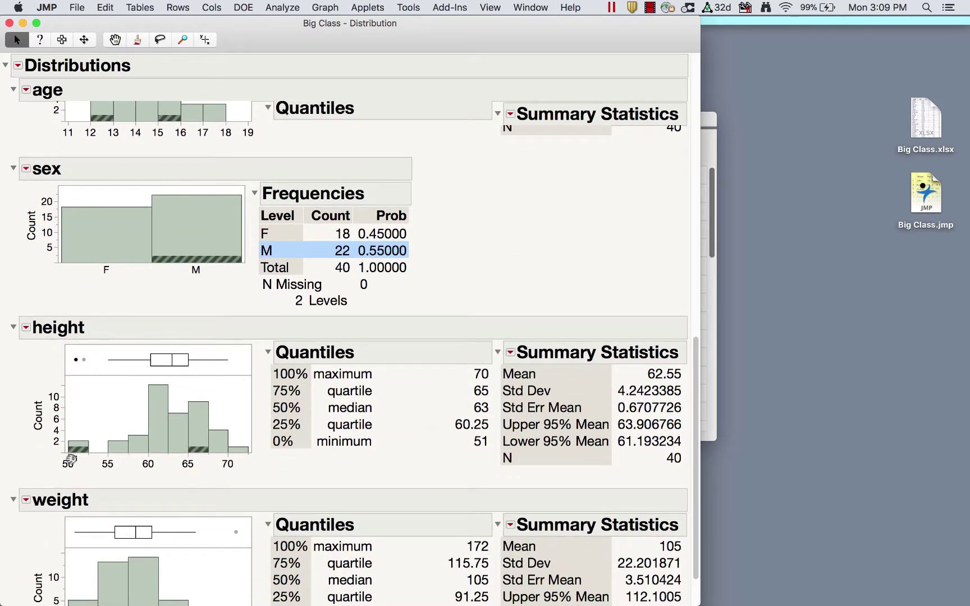
scroll(357, 454, "down", 2)
scroll(354, 455, "up", 3)
scroll(355, 455, "up", 20)
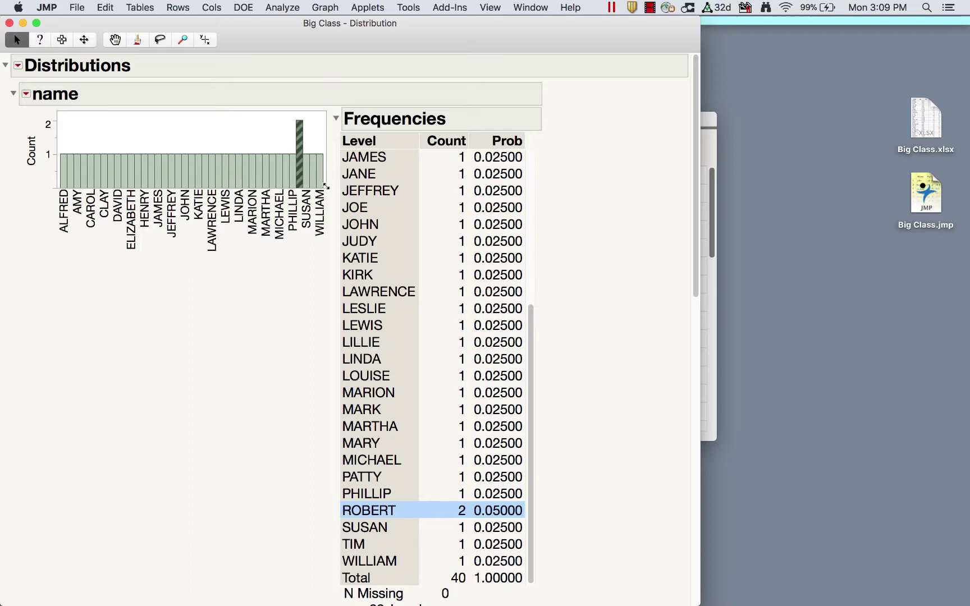
Enlarge the name histogram so every bar is labeled, and select a single-count bar near the middle to trace its row in the other distributions.
left_click_drag(326, 186, 593, 243)
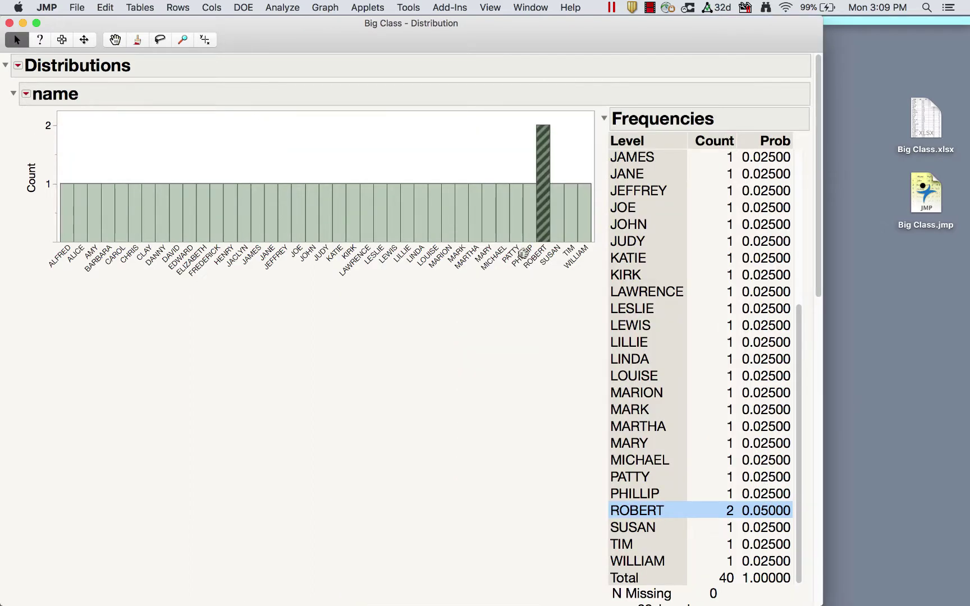
left_click(309, 212)
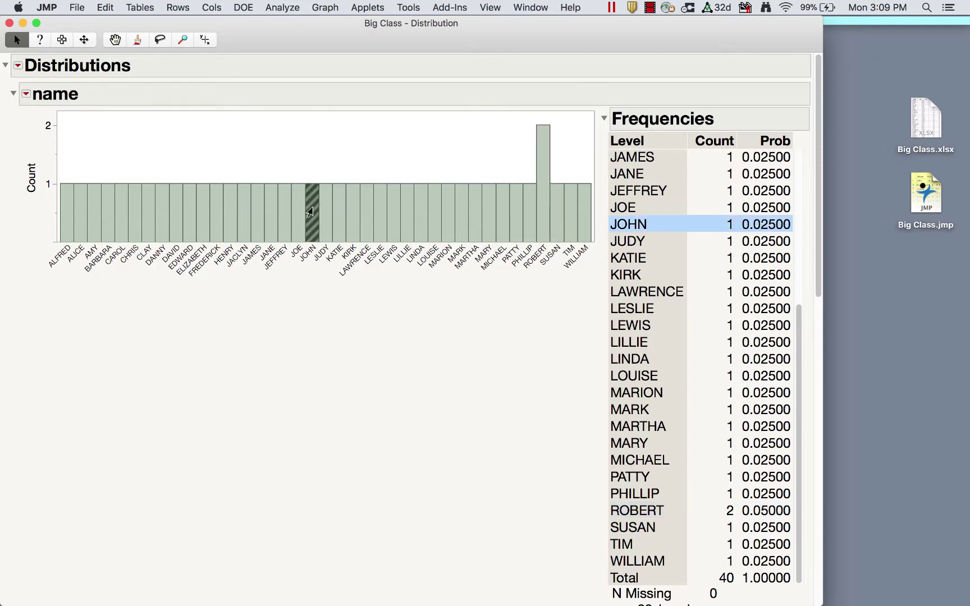
scroll(454, 486, "down", 15)
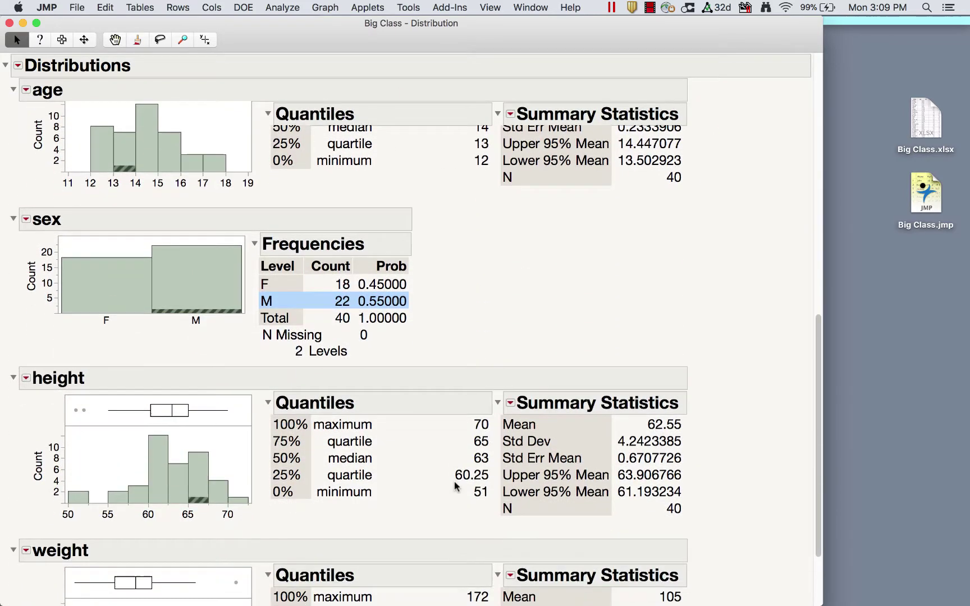
scroll(125, 154, "up", 1)
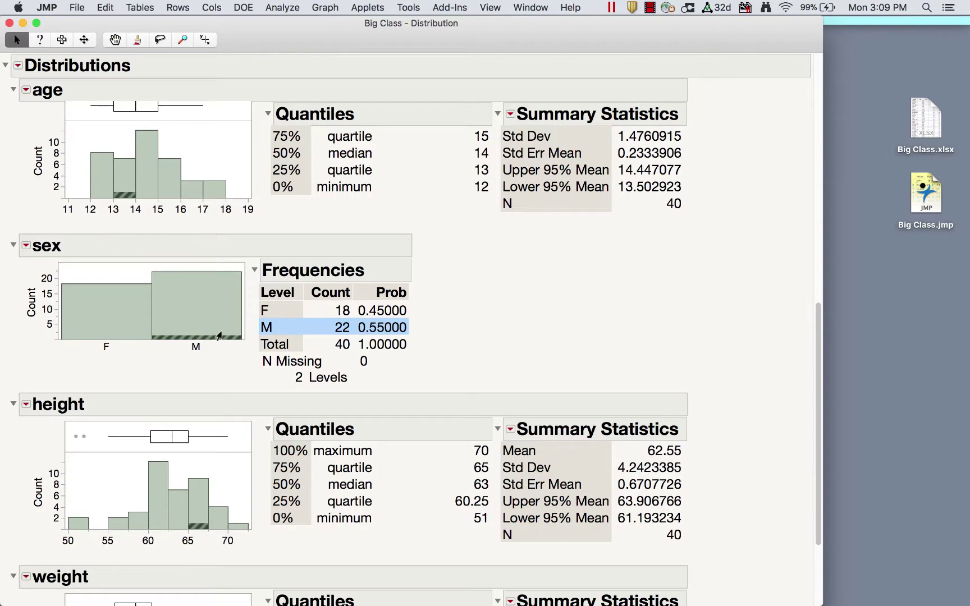
scroll(412, 422, "up", 15)
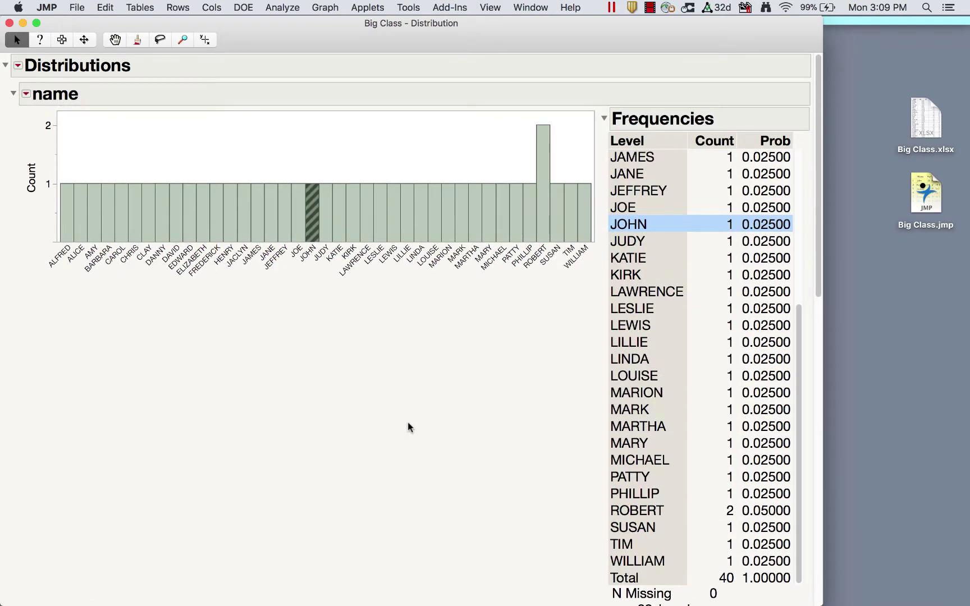
Select a block of nine adjacent bars in the name histogram and examine the linked highlighting in the other distributions.
left_click_drag(132, 210, 248, 242)
scroll(427, 449, "down", 8)
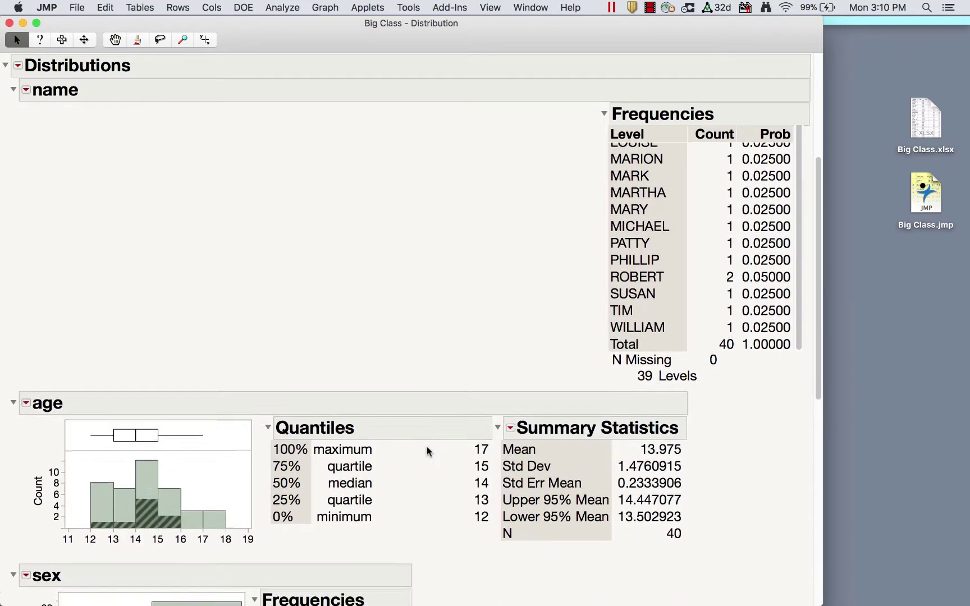
scroll(427, 447, "down", 5)
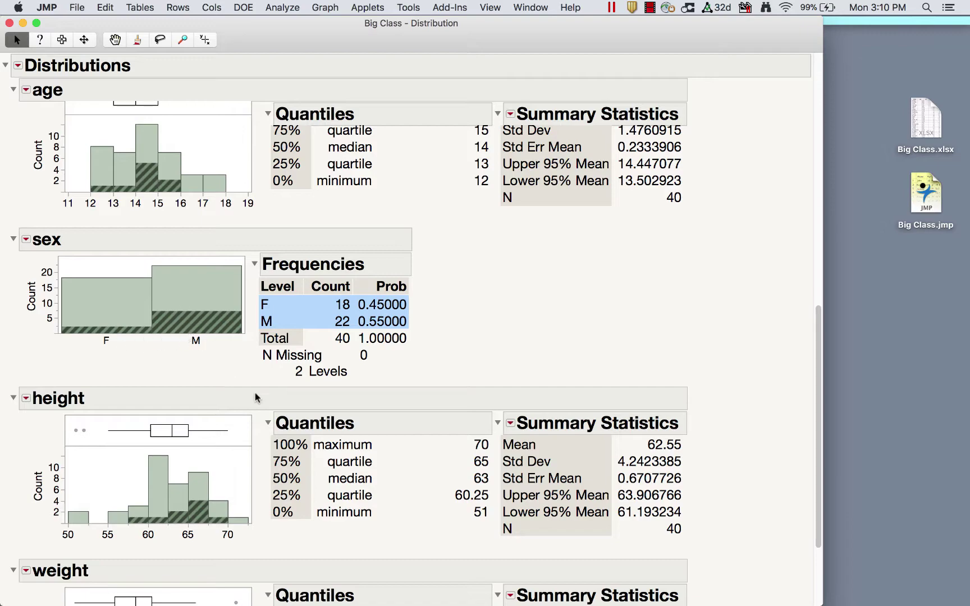
scroll(253, 393, "down", 2)
scroll(392, 412, "up", 10)
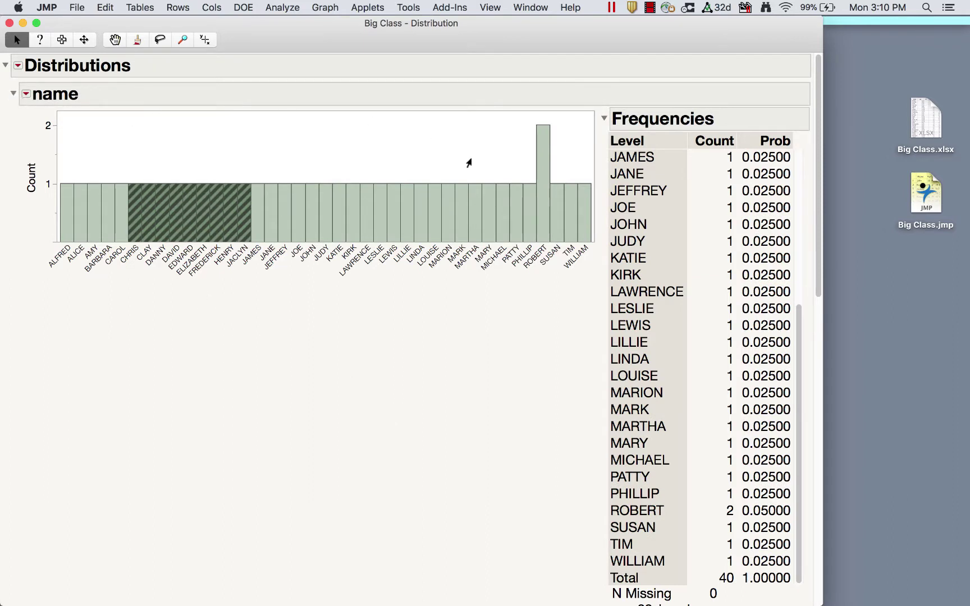
Collapse the name report and select the M bar in the sex histogram to examine males across the age, height and weight distributions.
left_click(14, 95)
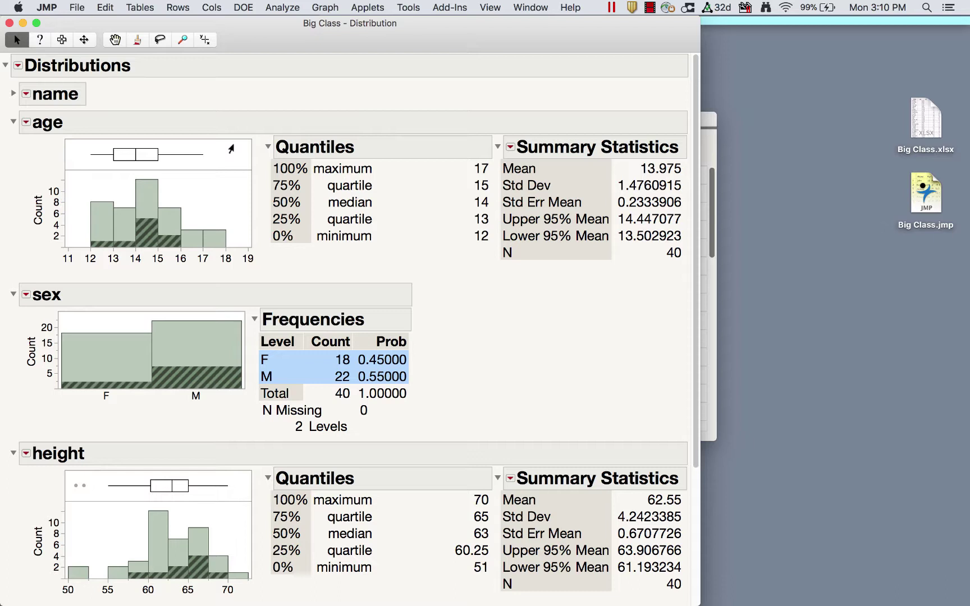
left_click(191, 341)
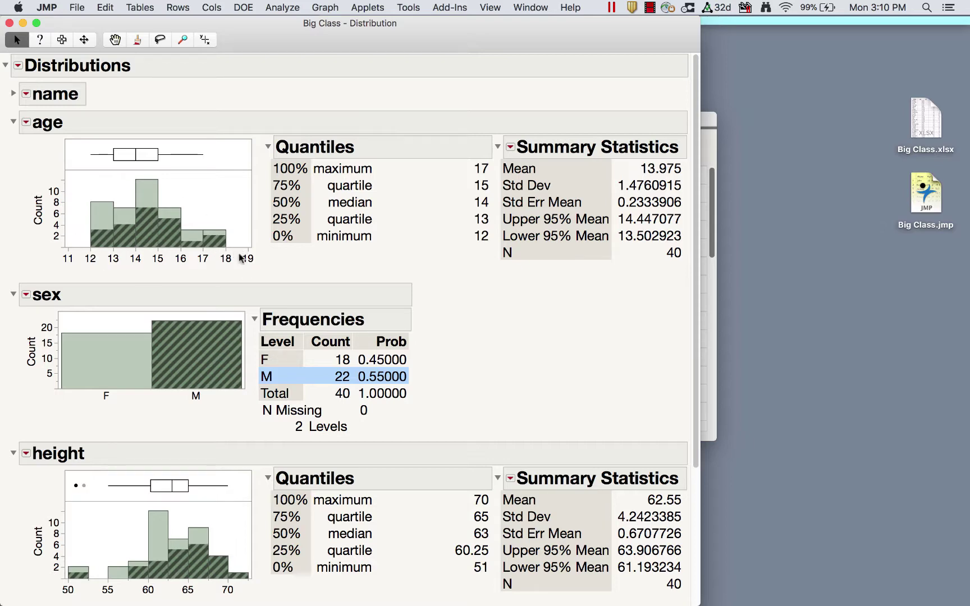
scroll(483, 296, "down", 1)
scroll(482, 293, "down", 5)
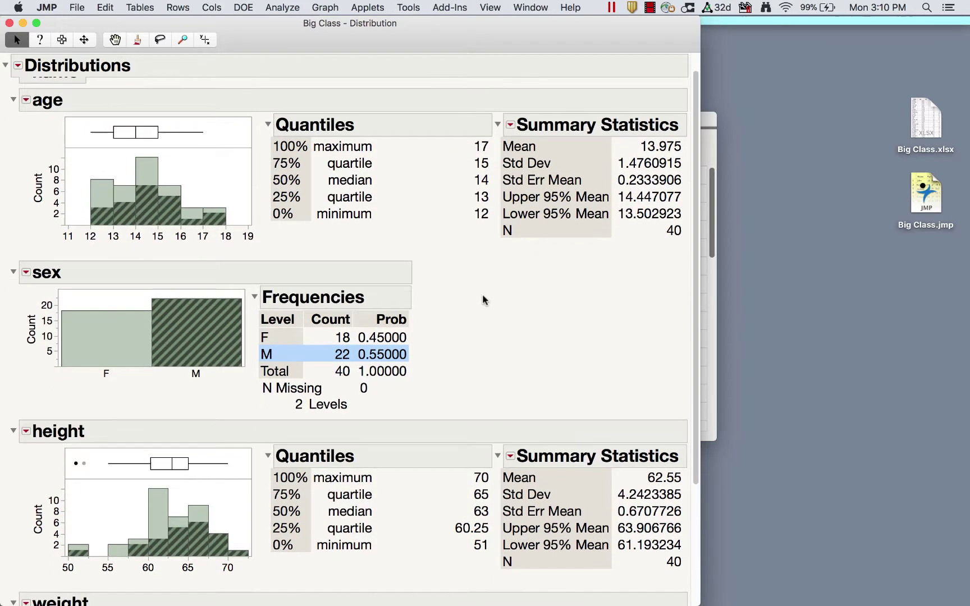
mouse_move(210, 176)
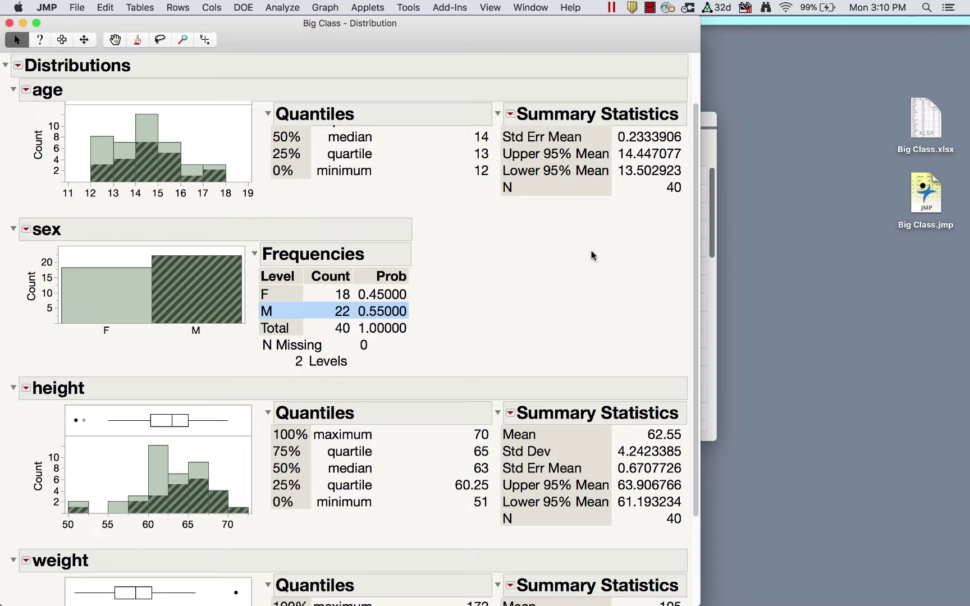
scroll(590, 258, "down", 1)
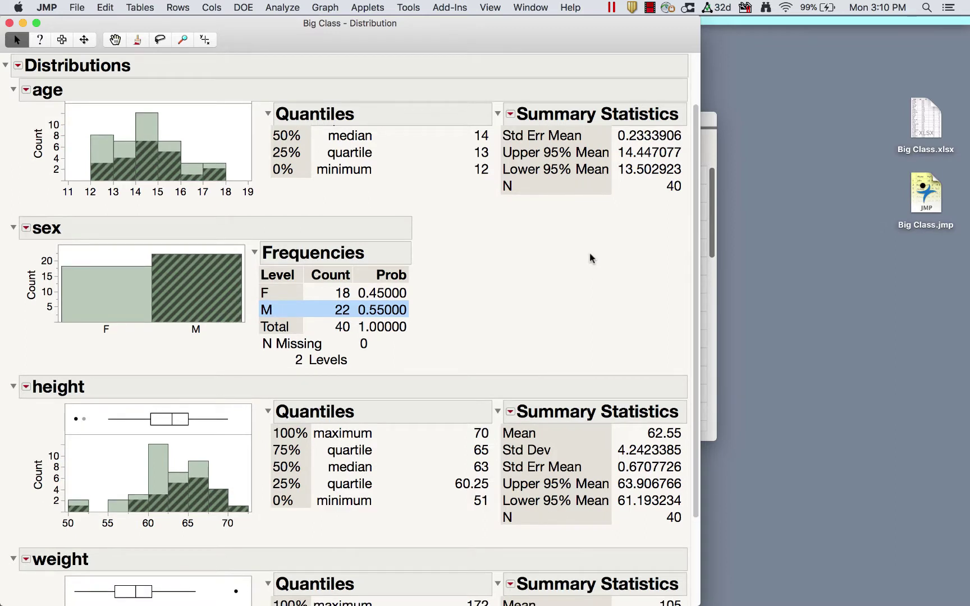
scroll(478, 382, "down", 5)
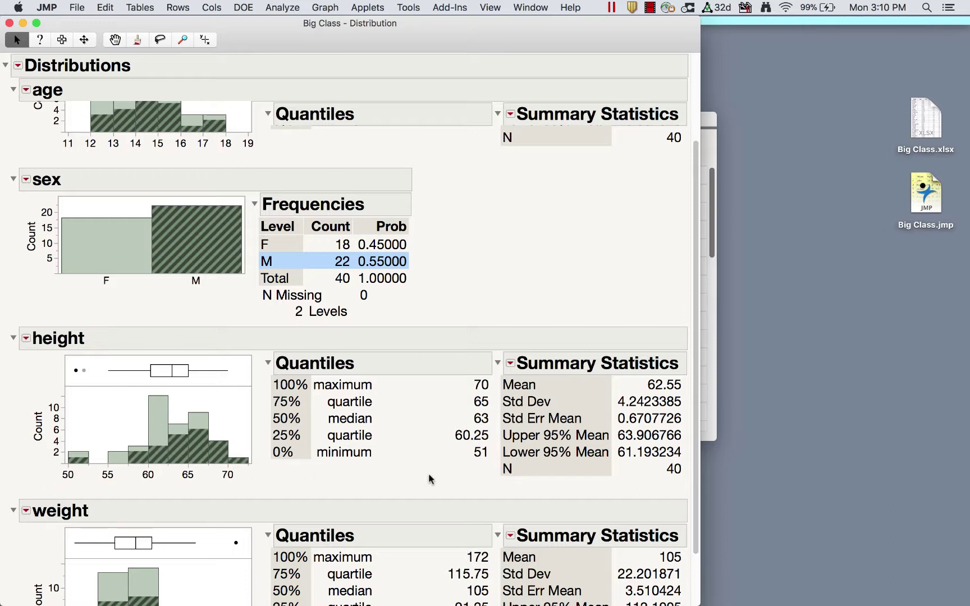
scroll(428, 475, "down", 3)
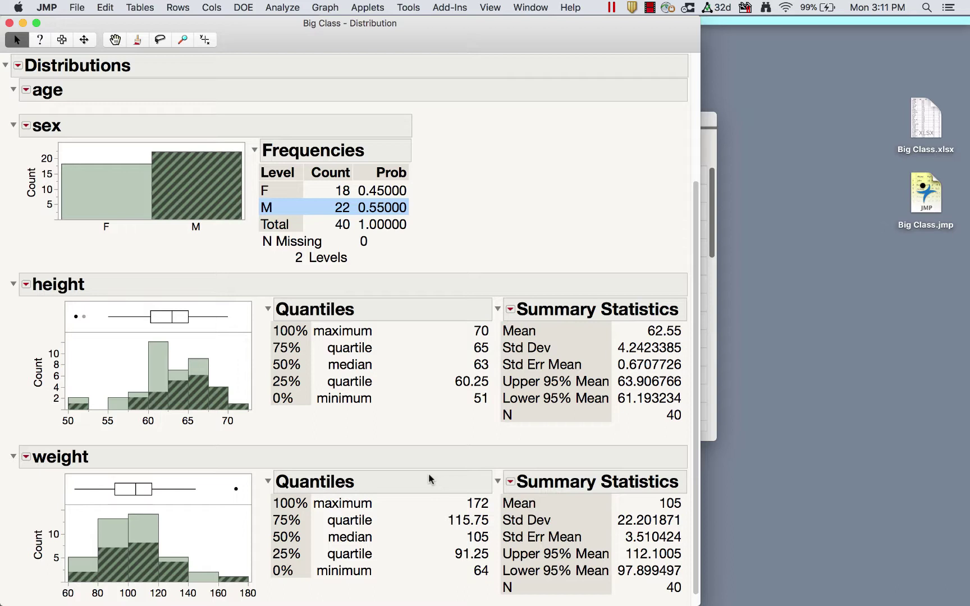
scroll(499, 357, "down", 1)
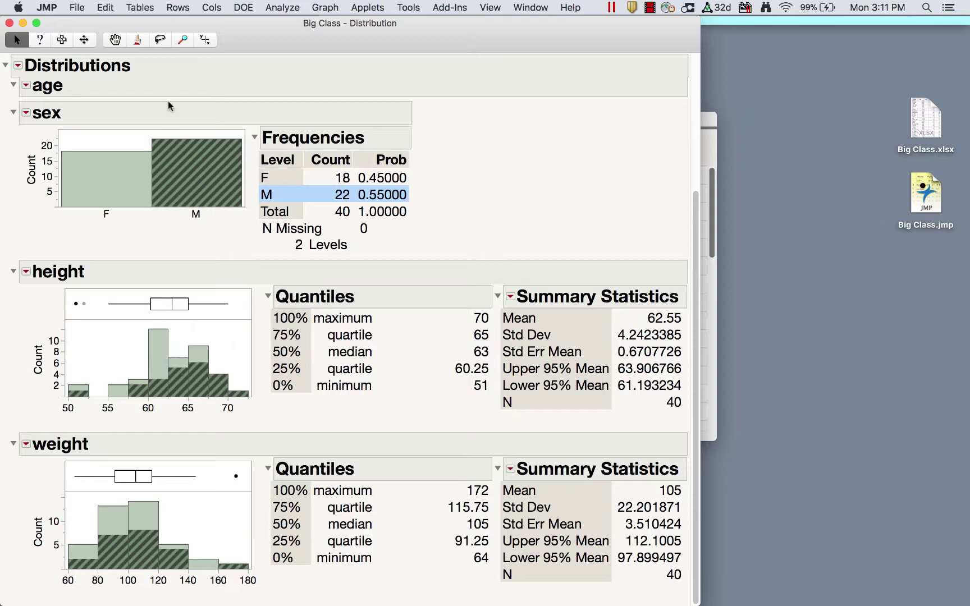
Try rebinning the height histogram with the Grabber tool and narrow the weight histogram's bins to a width of 10.
left_click(113, 39)
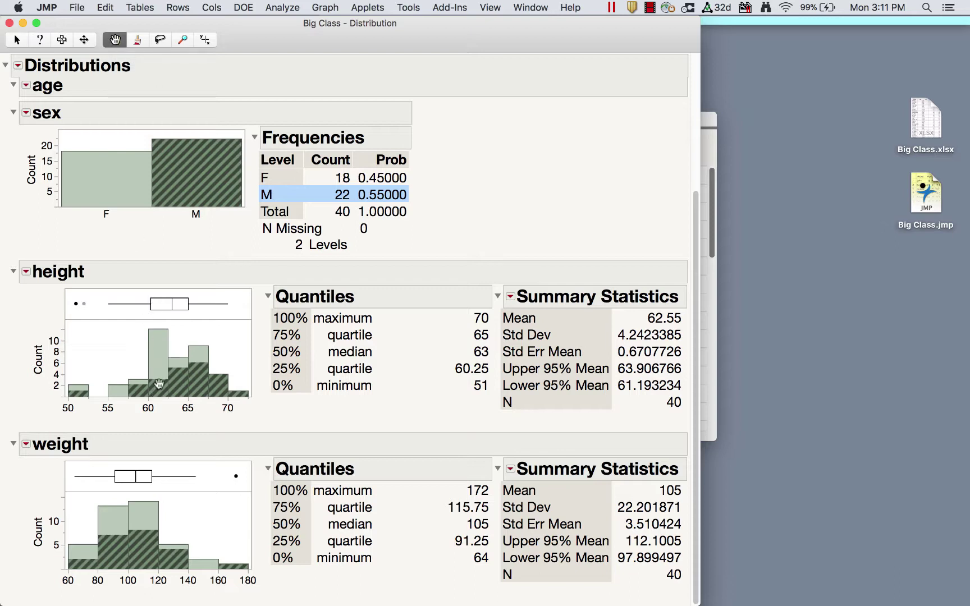
mouse_move(159, 384)
left_mouse_down()
mouse_move(162, 349)
mouse_move(162, 380)
left_mouse_up()
mouse_move(162, 560)
left_mouse_down()
mouse_move(164, 529)
mouse_move(162, 556)
left_mouse_up()
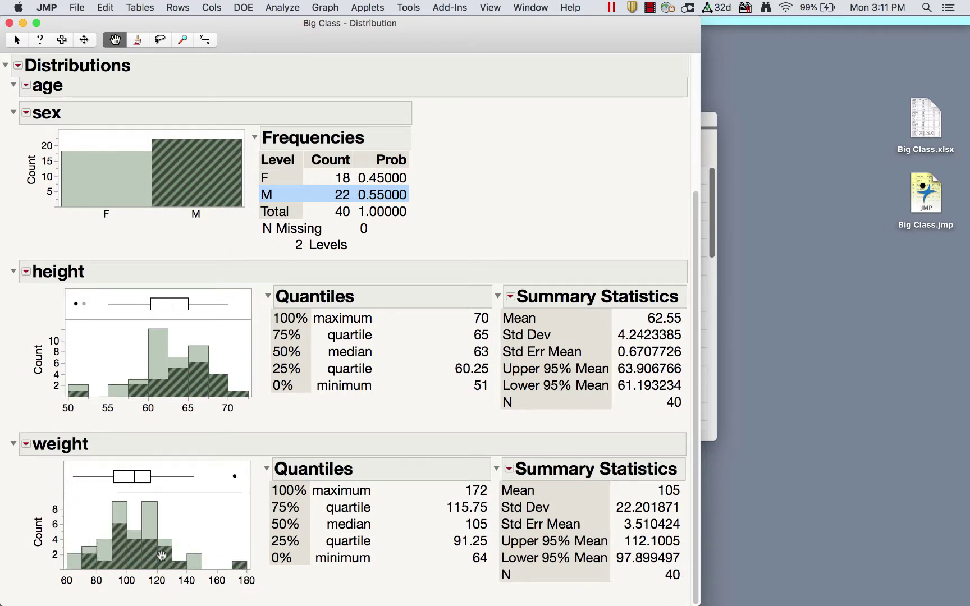
left_click(16, 39)
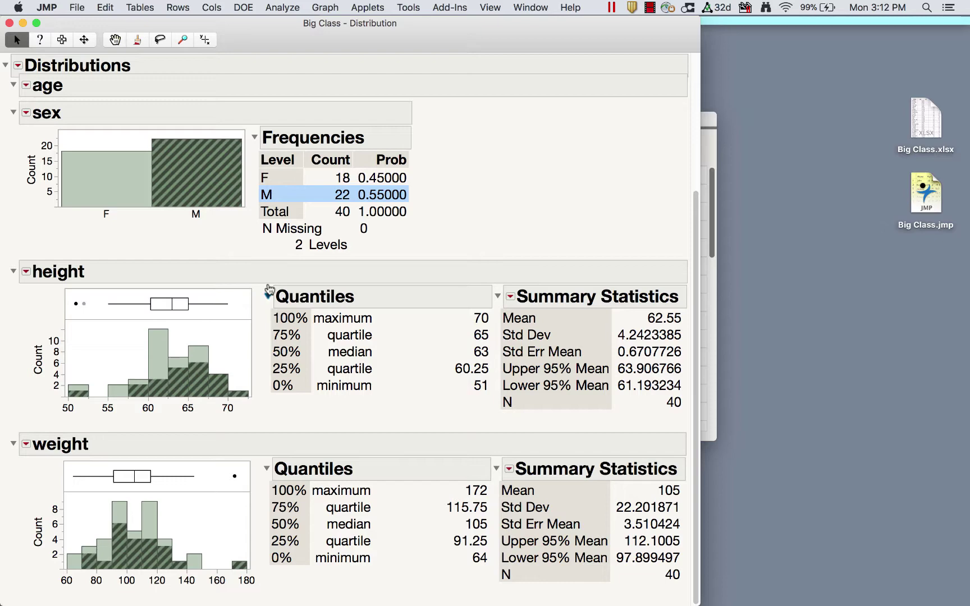
Label the bars of the age histogram with their percentages.
left_click(25, 91)
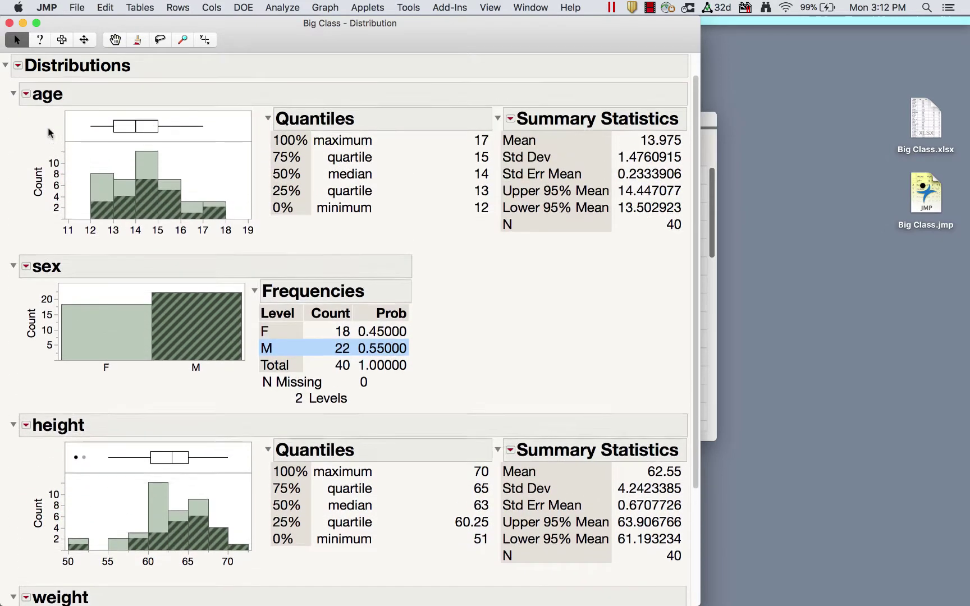
left_click(19, 66)
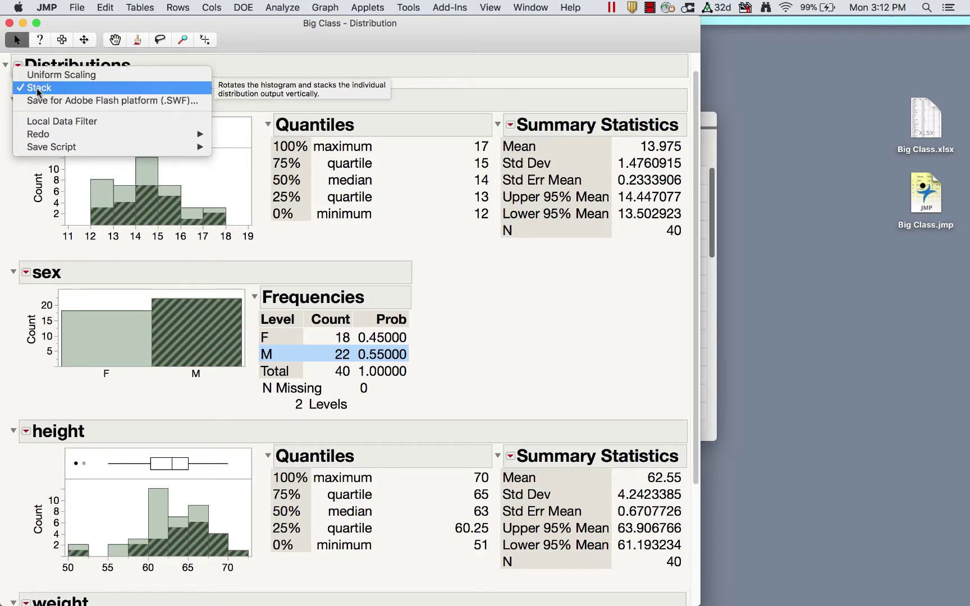
left_click(308, 70)
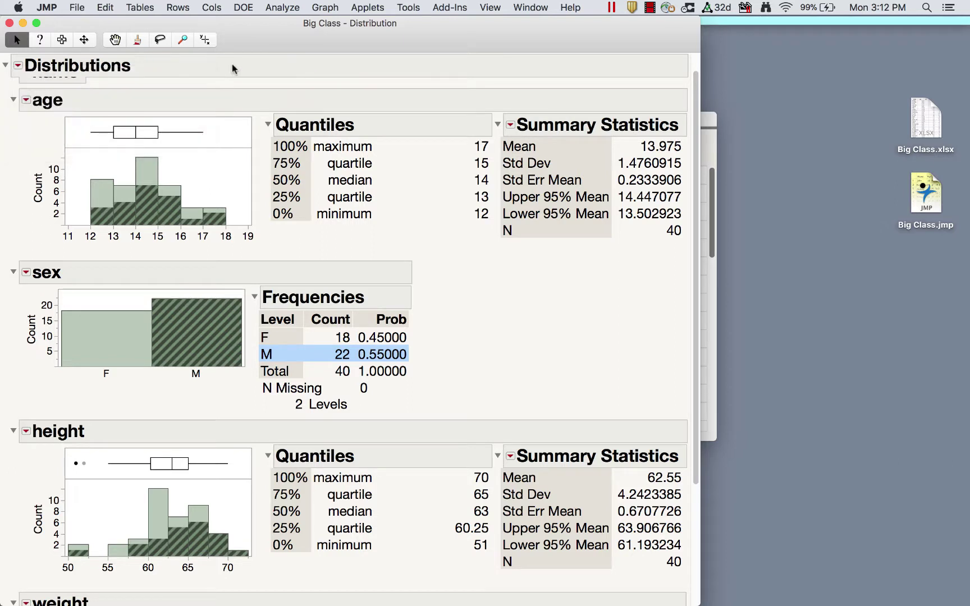
left_click(26, 101)
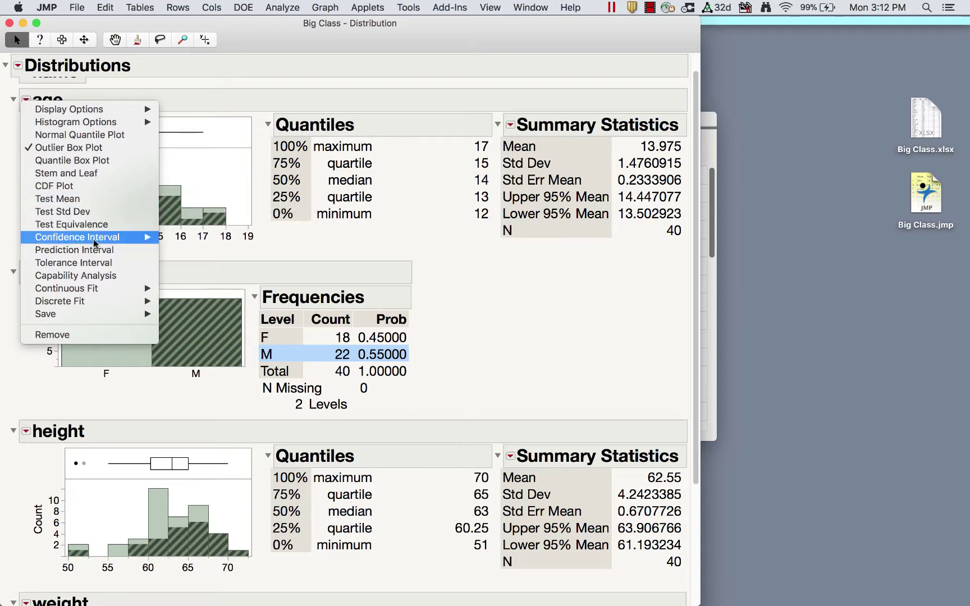
mouse_move(93, 241)
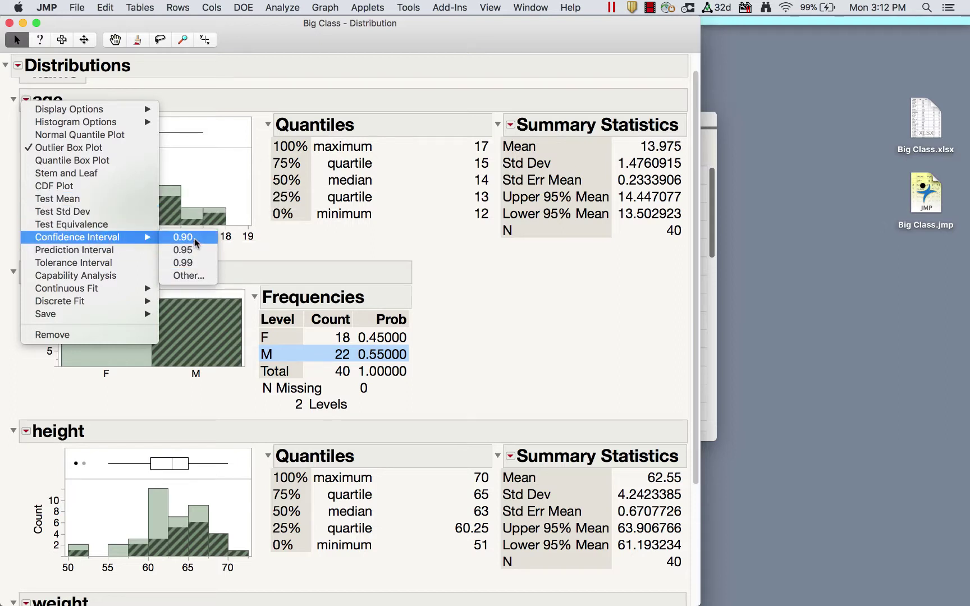
mouse_move(113, 291)
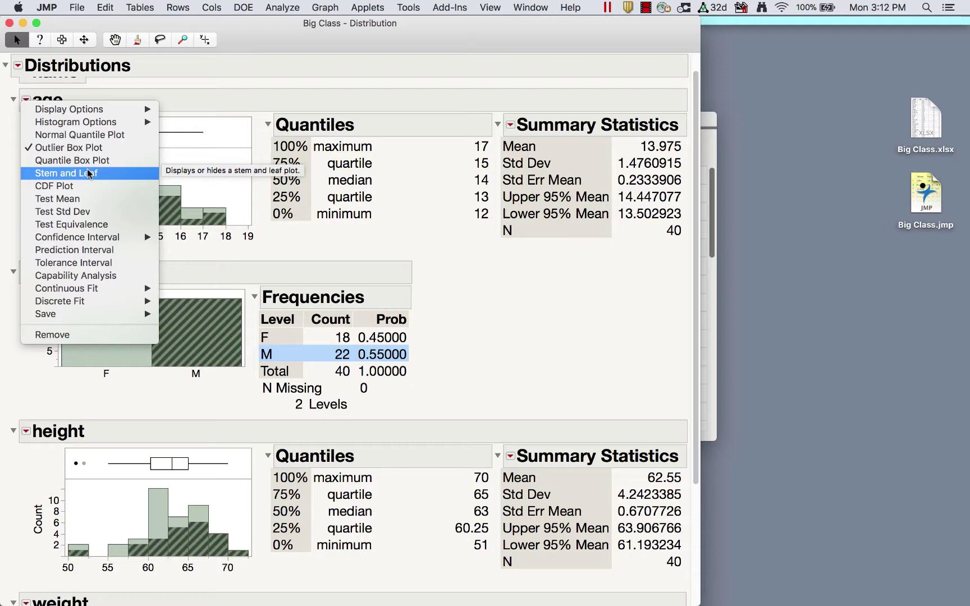
mouse_move(87, 125)
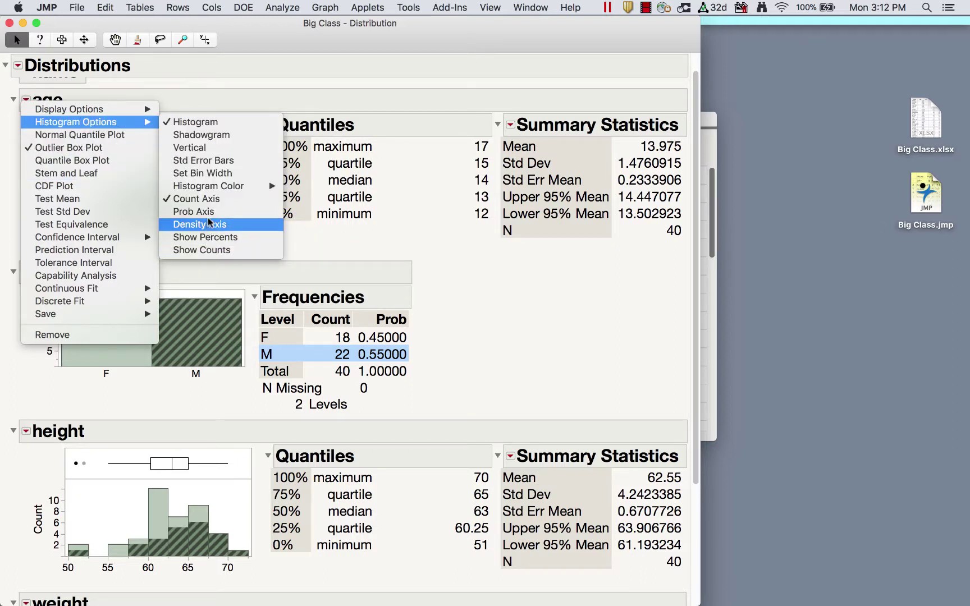
left_click(231, 241)
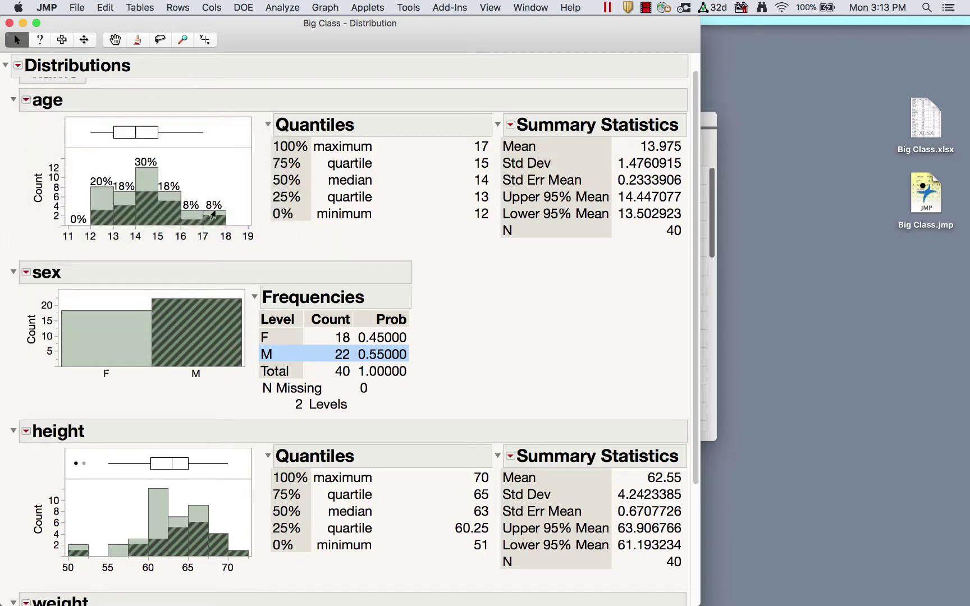
Try rebinning the age histogram with the Grabber tool while its percentage labels are shown.
left_click(115, 40)
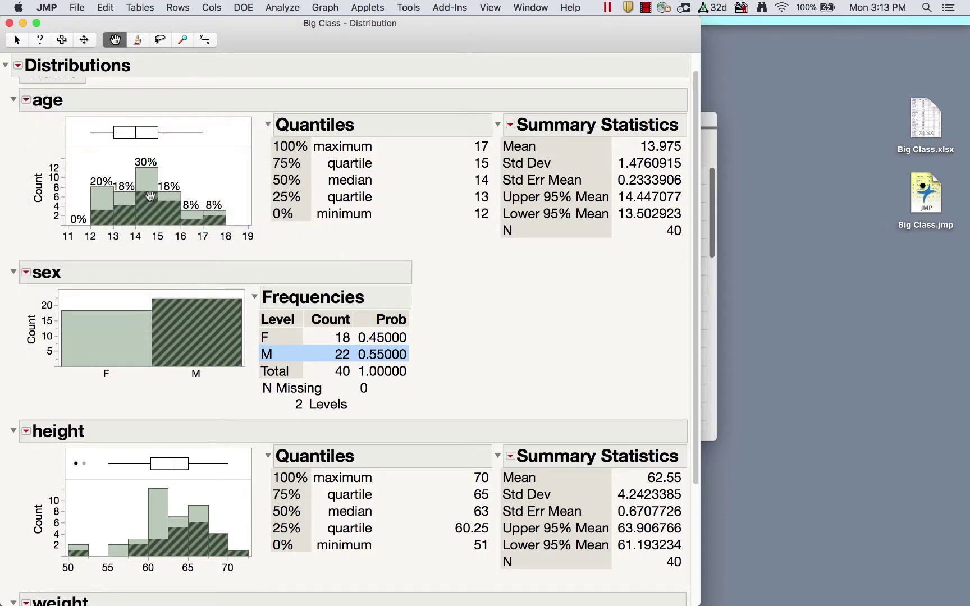
mouse_move(150, 195)
left_mouse_down()
mouse_move(150, 218)
mouse_move(151, 176)
left_mouse_up()
left_click(17, 40)
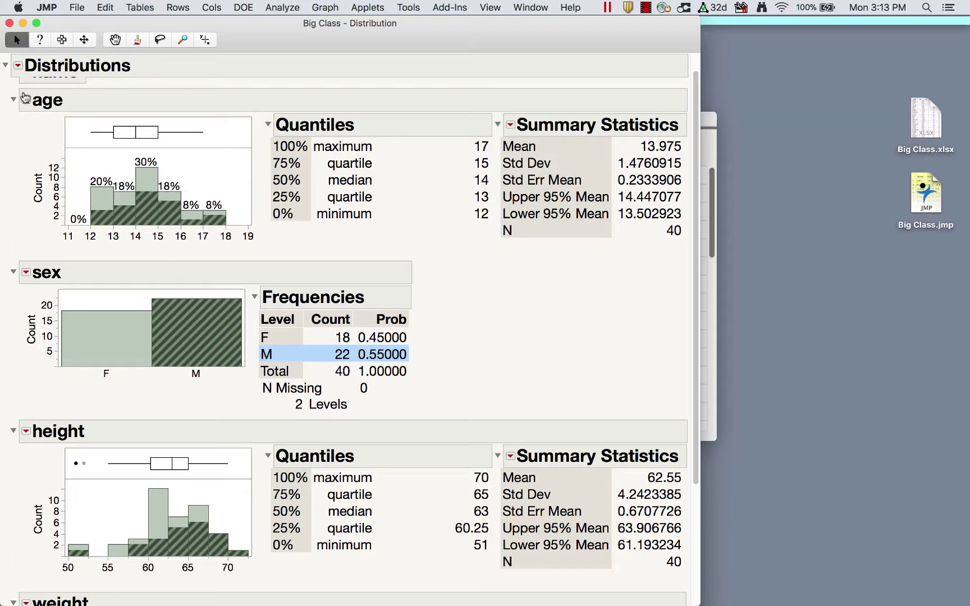
left_click(26, 99)
mouse_move(63, 115)
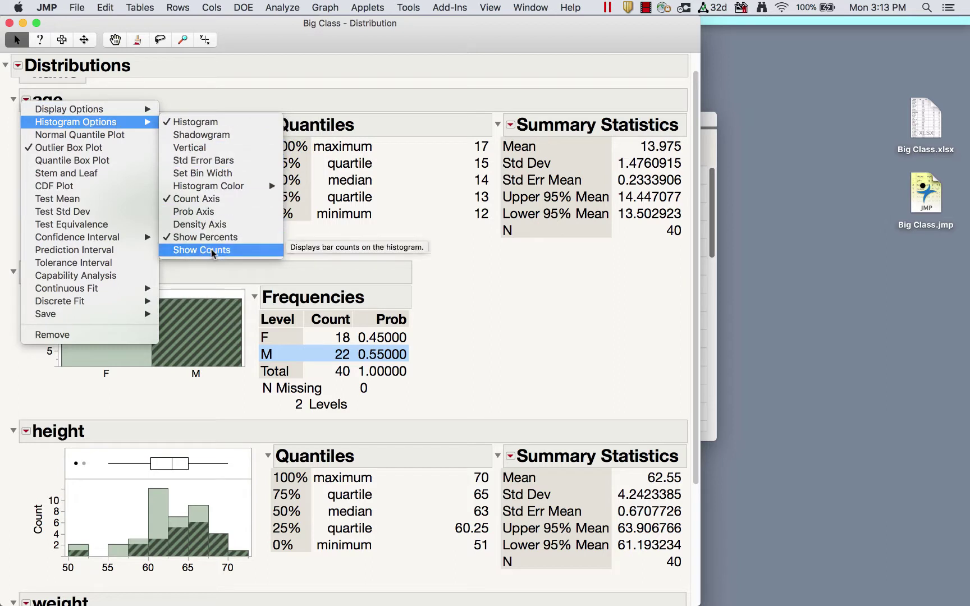
mouse_move(245, 189)
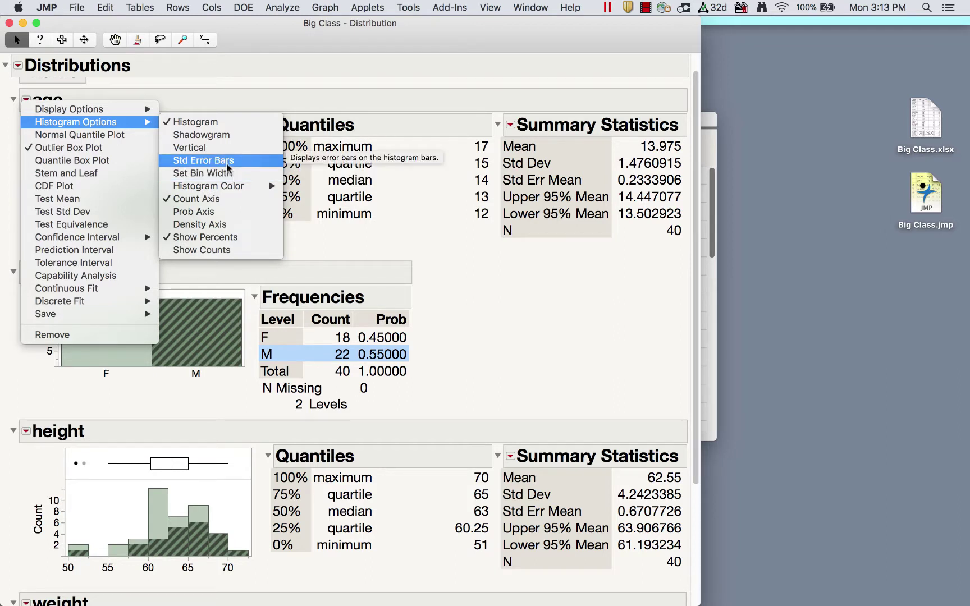
mouse_move(92, 112)
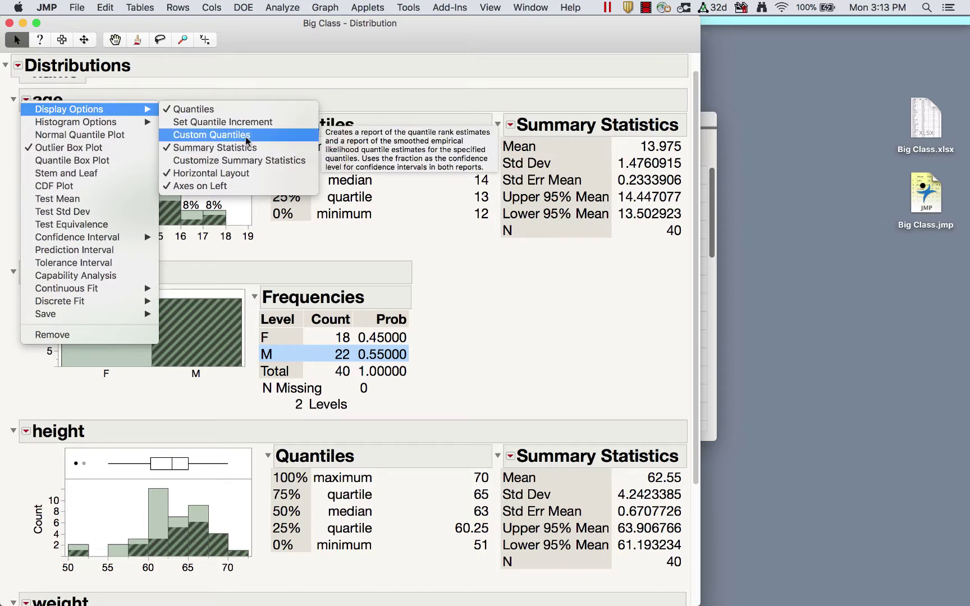
left_click(488, 233)
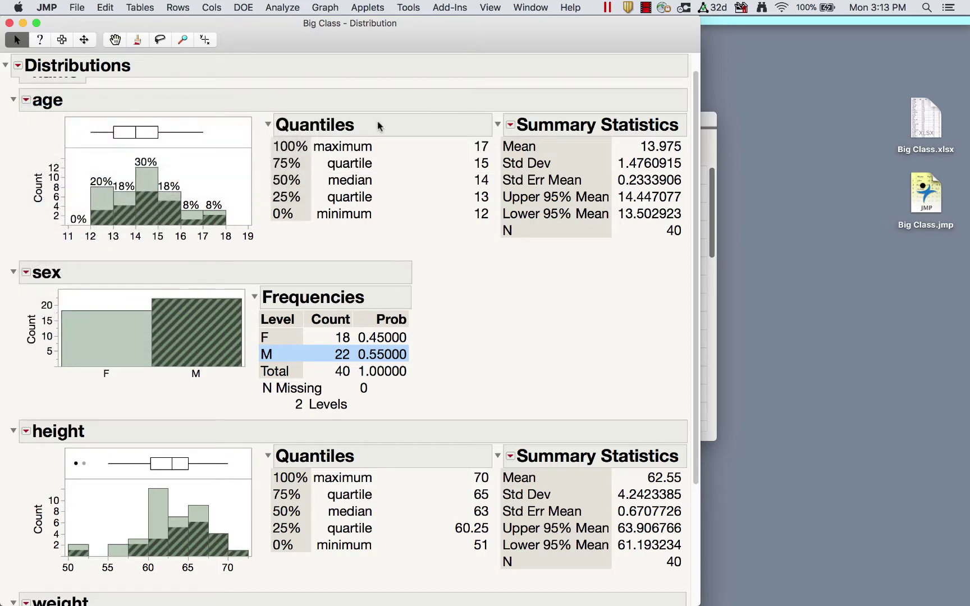
Customize the age summary statistics to include Variance and Skewness.
left_click(511, 126)
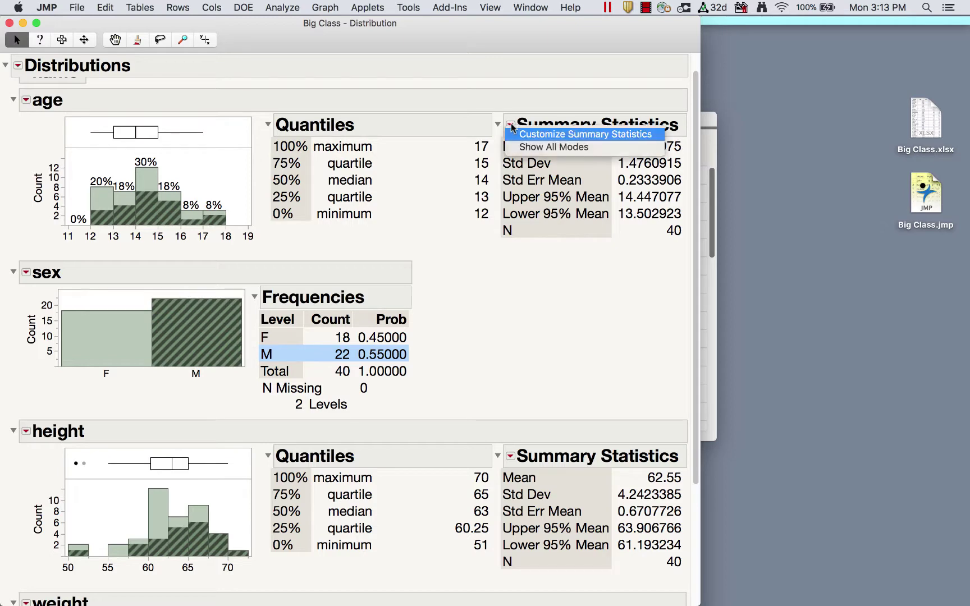
left_click(556, 134)
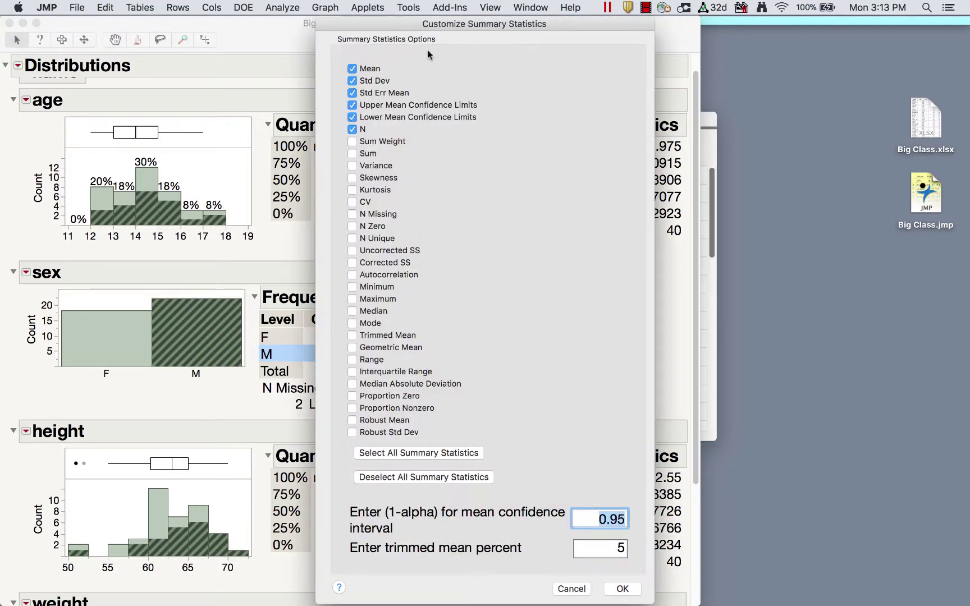
left_click(352, 165)
left_click(624, 589)
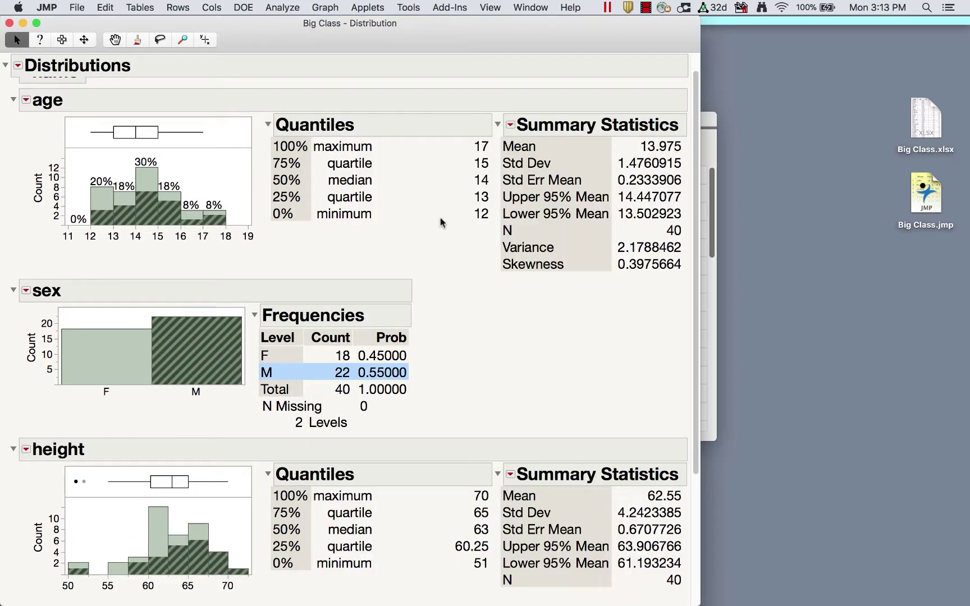
Set up a Test Mean for age with a hypothesized mean of 14.5.
left_click(27, 101)
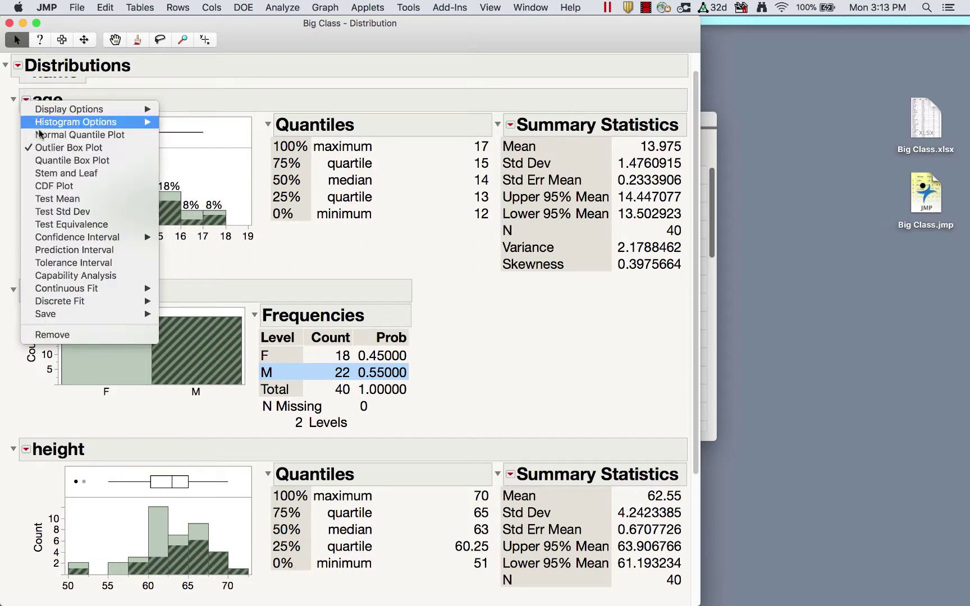
left_click(62, 199)
mouse_move(399, 149)
left_mouse_down()
mouse_move(318, 157)
mouse_move(560, 199)
mouse_move(374, 158)
left_mouse_up()
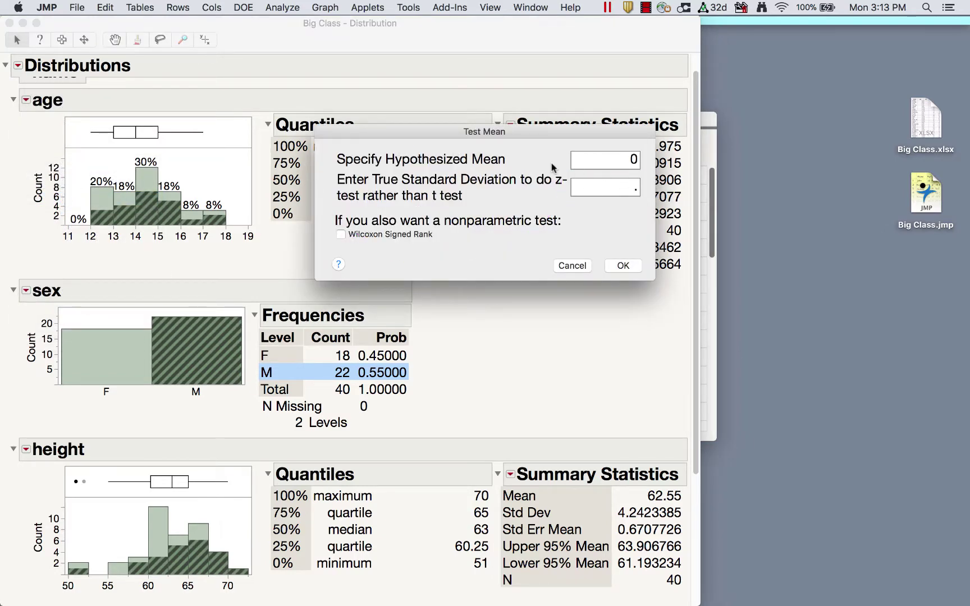
mouse_move(513, 161)
left_mouse_down()
mouse_move(565, 178)
mouse_move(544, 202)
mouse_move(556, 170)
left_mouse_up()
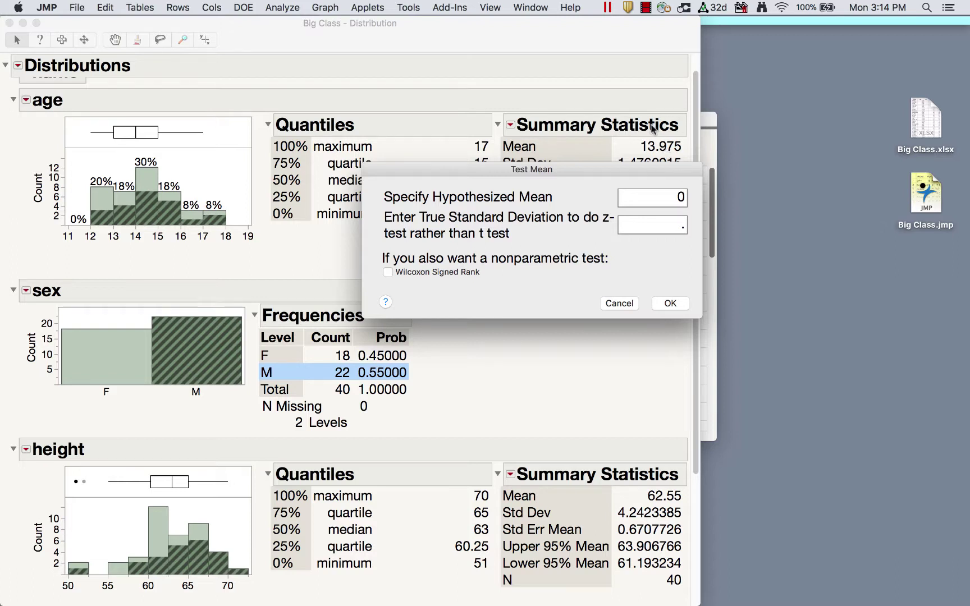
left_click(656, 196)
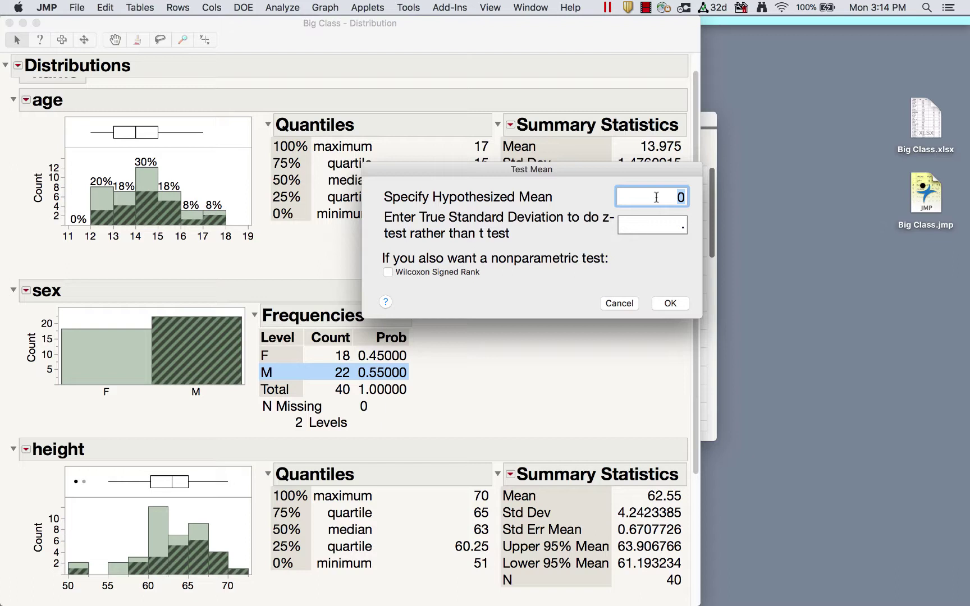
type("14.5")
mouse_move(527, 235)
left_mouse_down()
mouse_move(645, 244)
mouse_move(452, 189)
mouse_move(381, 238)
mouse_move(567, 243)
left_mouse_up()
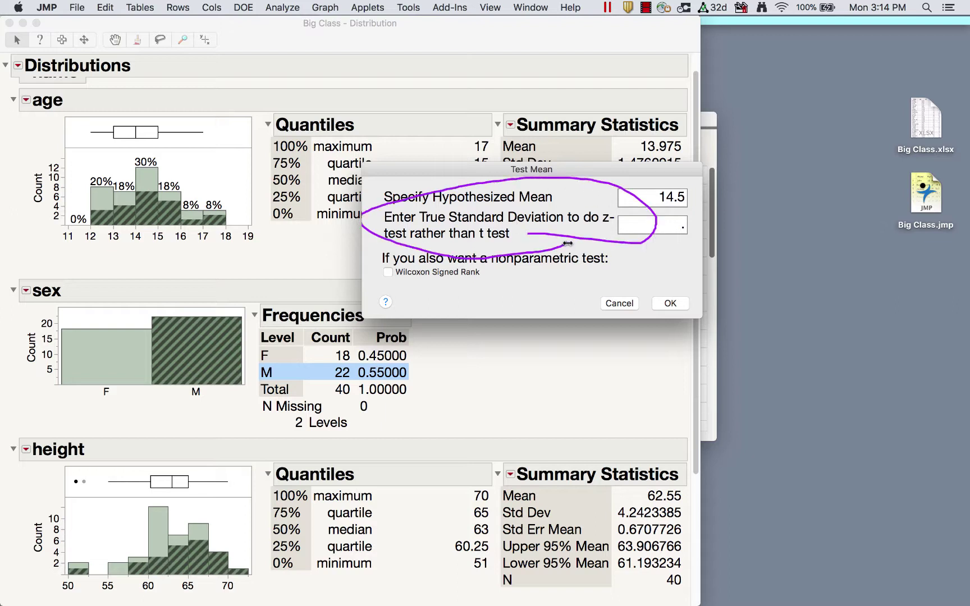
key("Escape")
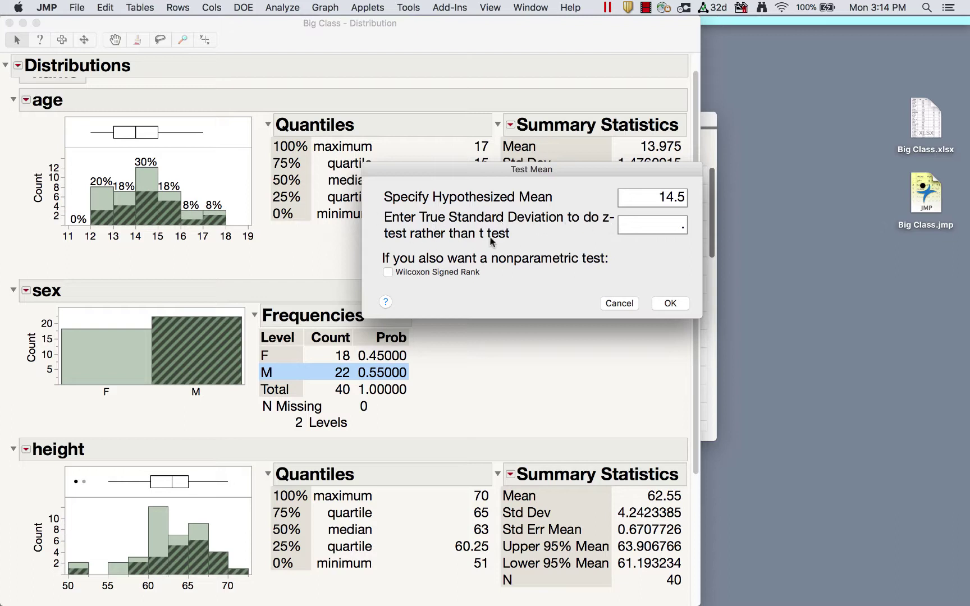
Leave the true standard deviation empty and Wilcoxon Signed Rank off, and run the t test on age.
left_click(655, 223)
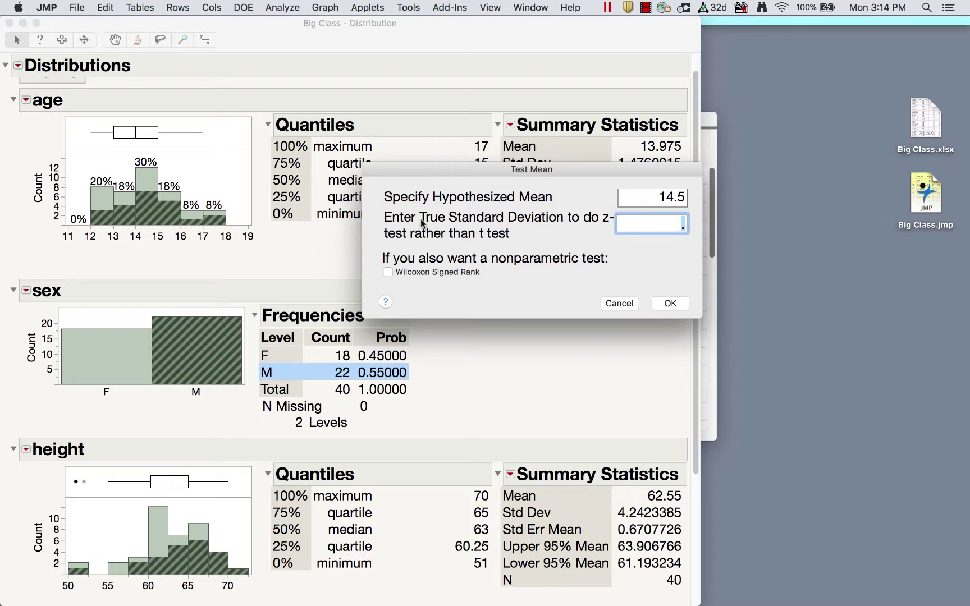
left_click_drag(422, 223, 555, 231)
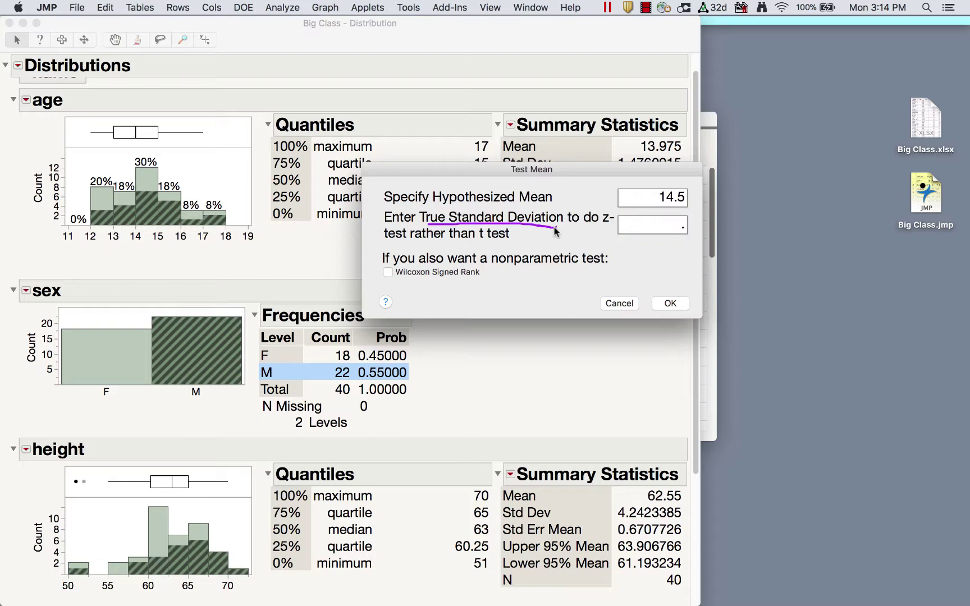
mouse_move(610, 212)
left_mouse_down()
mouse_move(596, 236)
mouse_move(614, 211)
left_mouse_up()
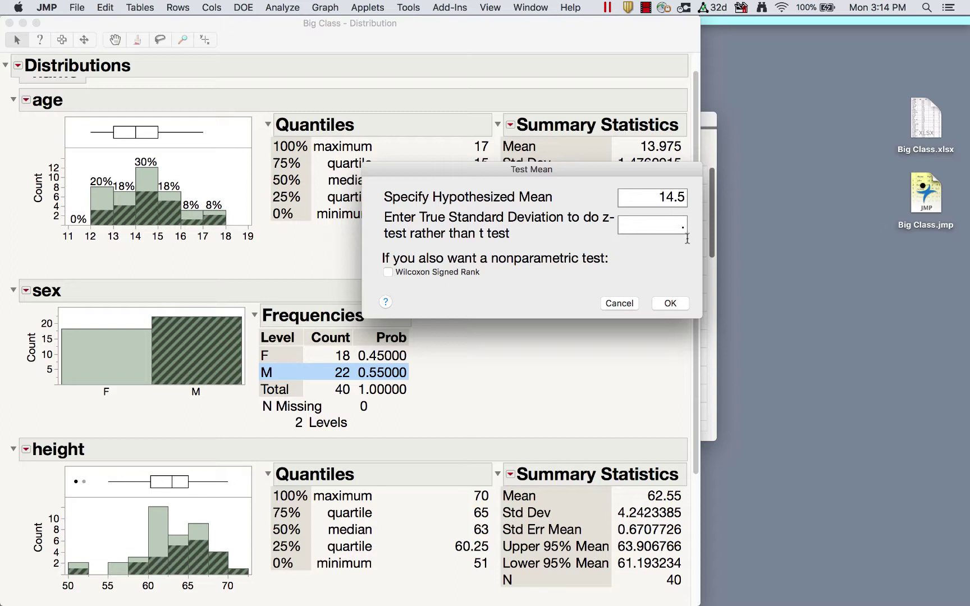
mouse_move(529, 235)
left_mouse_down()
mouse_move(458, 221)
mouse_move(532, 238)
mouse_move(520, 233)
left_mouse_up()
mouse_move(525, 277)
left_mouse_down()
mouse_move(519, 242)
mouse_move(387, 253)
mouse_move(549, 299)
mouse_move(560, 281)
left_mouse_up()
mouse_move(437, 288)
left_mouse_down()
mouse_move(399, 302)
mouse_move(400, 293)
mouse_move(408, 302)
left_mouse_up()
left_click(671, 303)
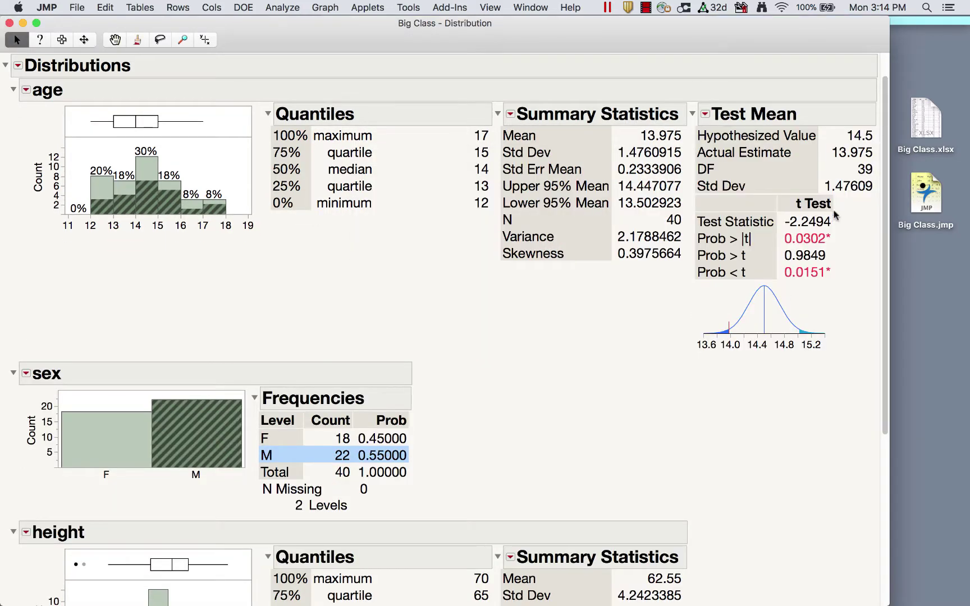
Examine the age t test's statistic, its two-sided and one-sided p-values, and the shaded tails of the distribution curve.
mouse_move(855, 246)
left_mouse_down()
mouse_move(695, 90)
mouse_move(751, 335)
left_mouse_up()
mouse_move(829, 140)
left_mouse_down()
mouse_move(871, 165)
mouse_move(830, 143)
left_mouse_up()
left_click_drag(852, 221, 845, 224)
mouse_move(766, 358)
left_mouse_down()
mouse_move(733, 354)
mouse_move(738, 367)
left_mouse_up()
mouse_move(728, 382)
left_mouse_down()
mouse_move(700, 326)
mouse_move(735, 382)
left_mouse_up()
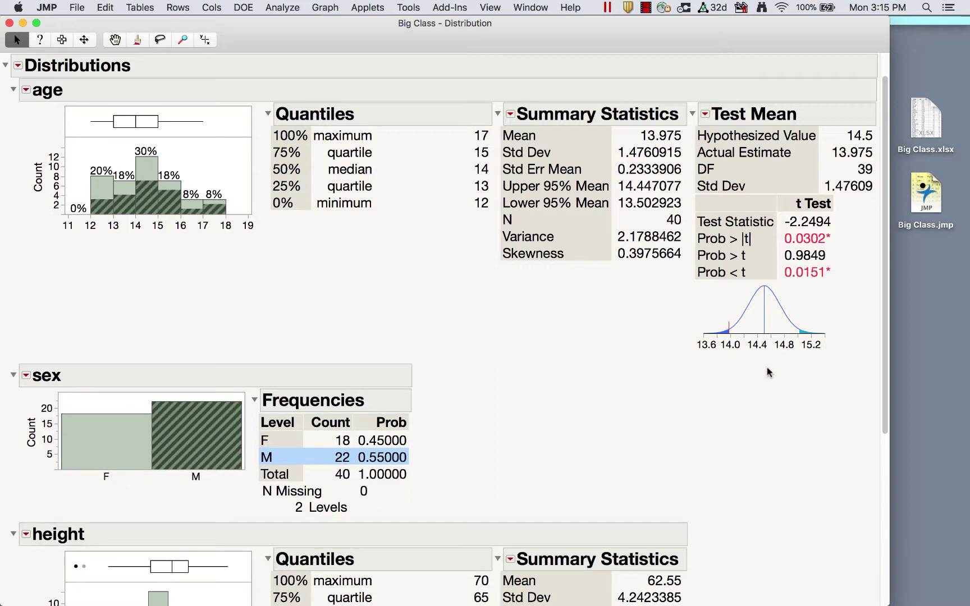
left_click_drag(836, 352, 807, 364)
mouse_move(842, 232)
left_mouse_down()
mouse_move(774, 242)
mouse_move(854, 235)
left_mouse_up()
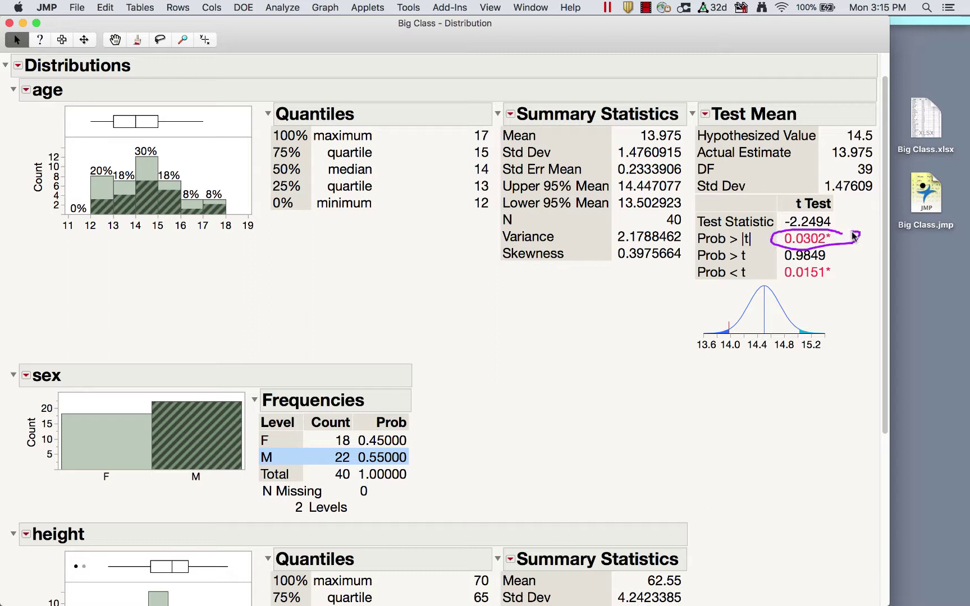
mouse_move(831, 326)
left_mouse_down()
mouse_move(772, 309)
mouse_move(717, 331)
mouse_move(752, 359)
mouse_move(823, 336)
mouse_move(820, 315)
left_mouse_up()
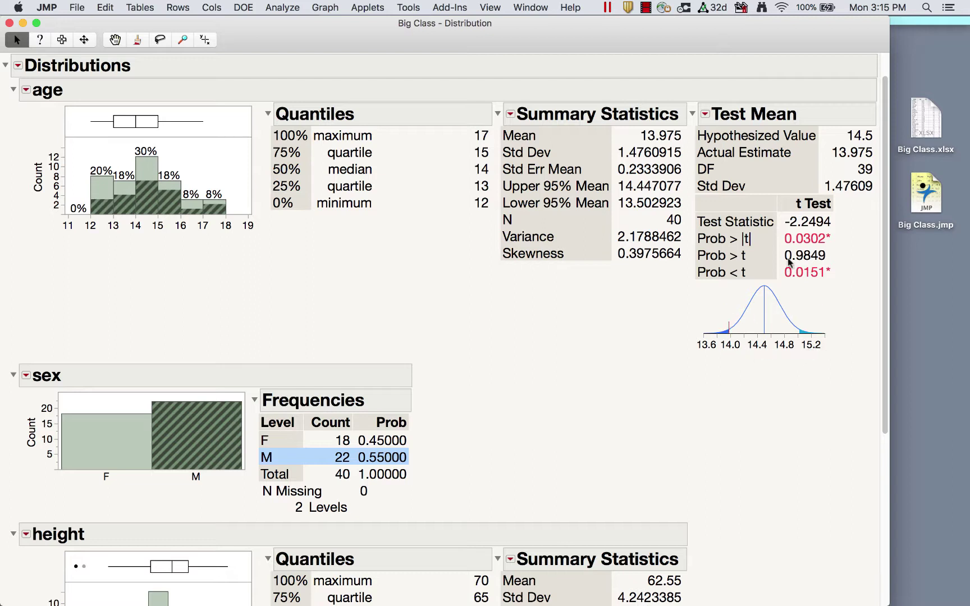
mouse_move(844, 247)
left_mouse_down()
mouse_move(802, 244)
mouse_move(820, 269)
mouse_move(842, 251)
left_mouse_up()
mouse_move(725, 372)
left_mouse_down()
mouse_move(699, 312)
mouse_move(732, 359)
left_mouse_up()
Open the PValue animation for the age mean test and shift the hypothesized mean to about 14.0.
left_click(705, 114)
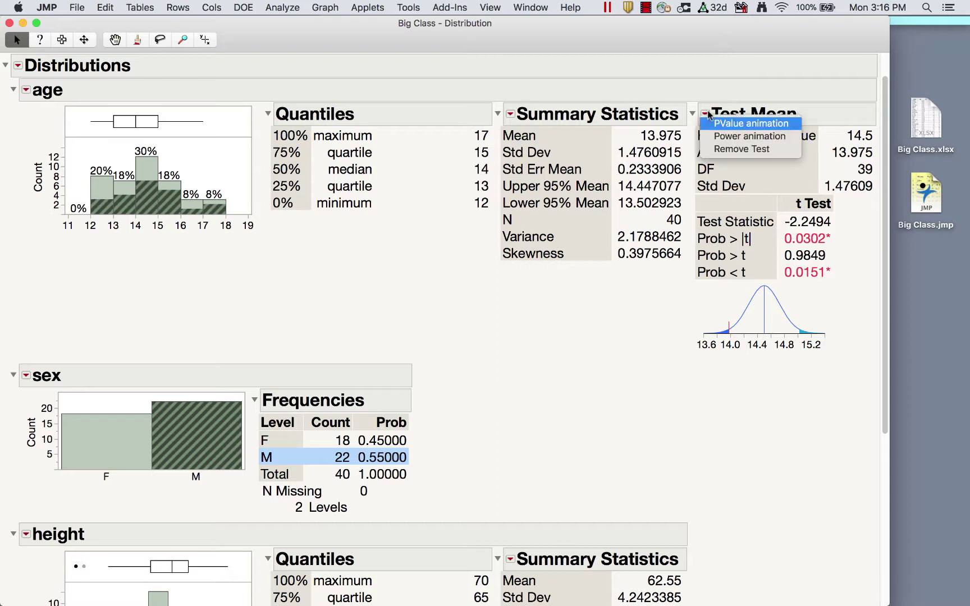
left_click(722, 129)
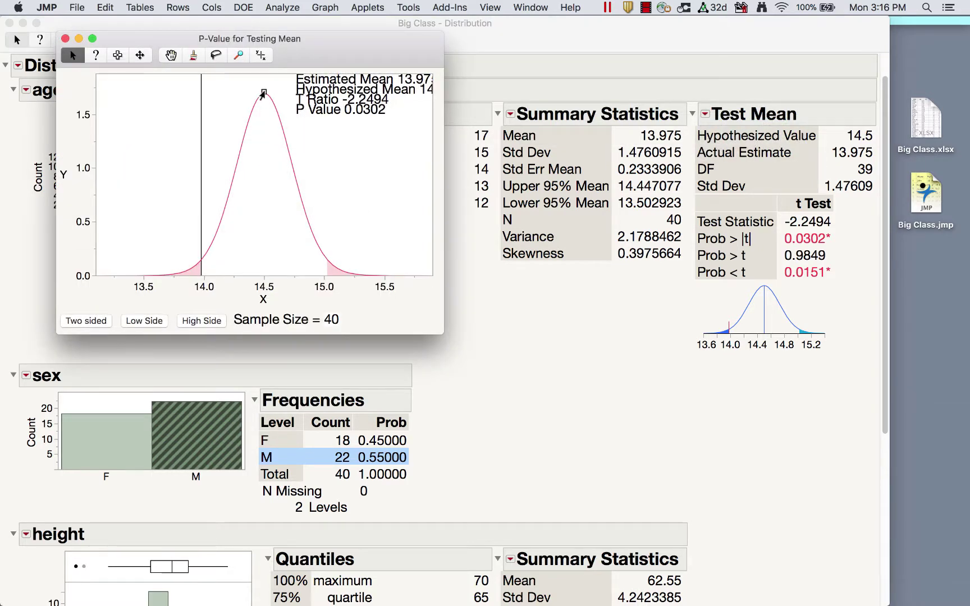
left_click_drag(263, 94, 203, 91)
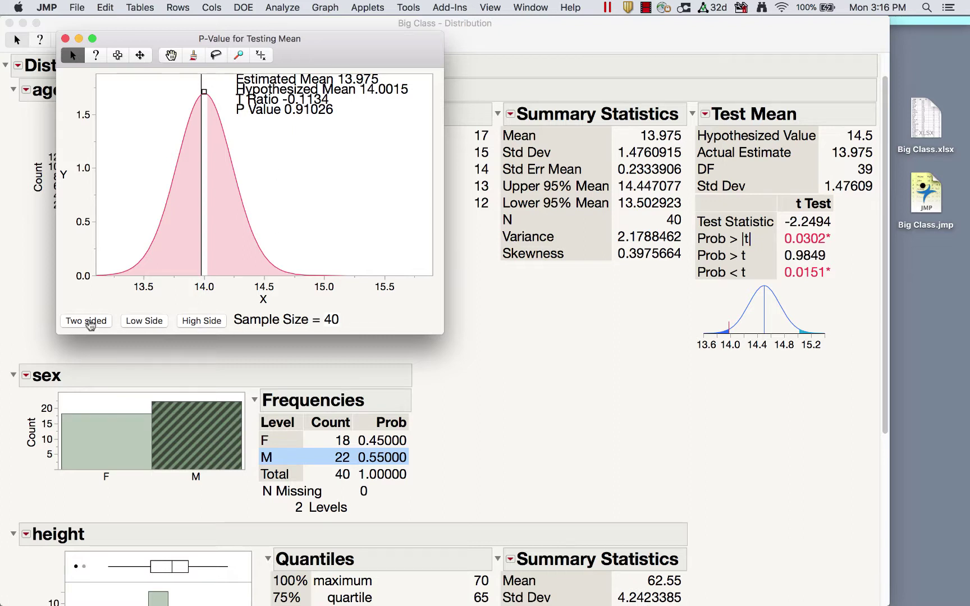
Switch the p-value animation to the low-side test and shift the hypothesized mean to about 14.6.
left_click(144, 321)
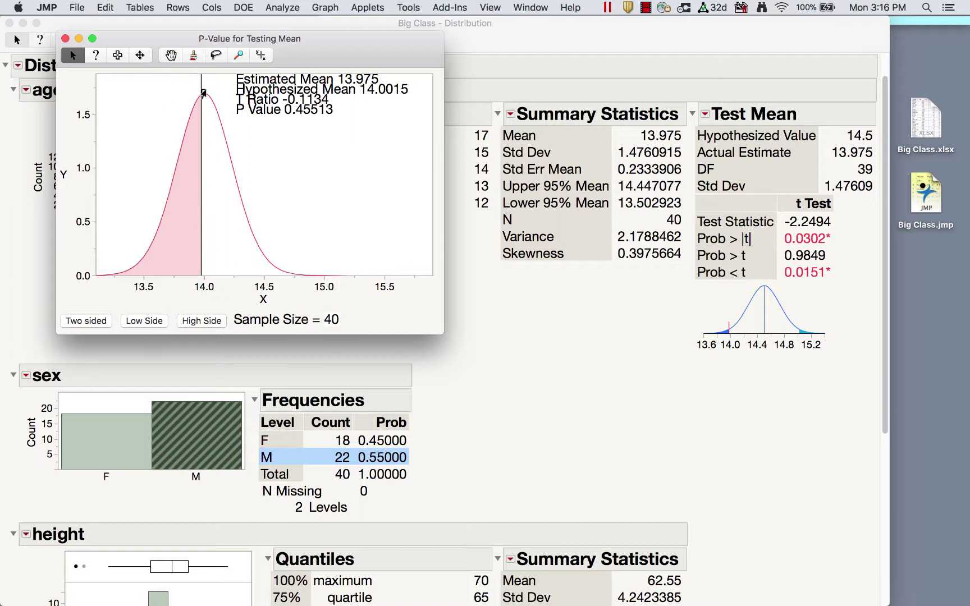
left_click_drag(203, 93, 273, 95)
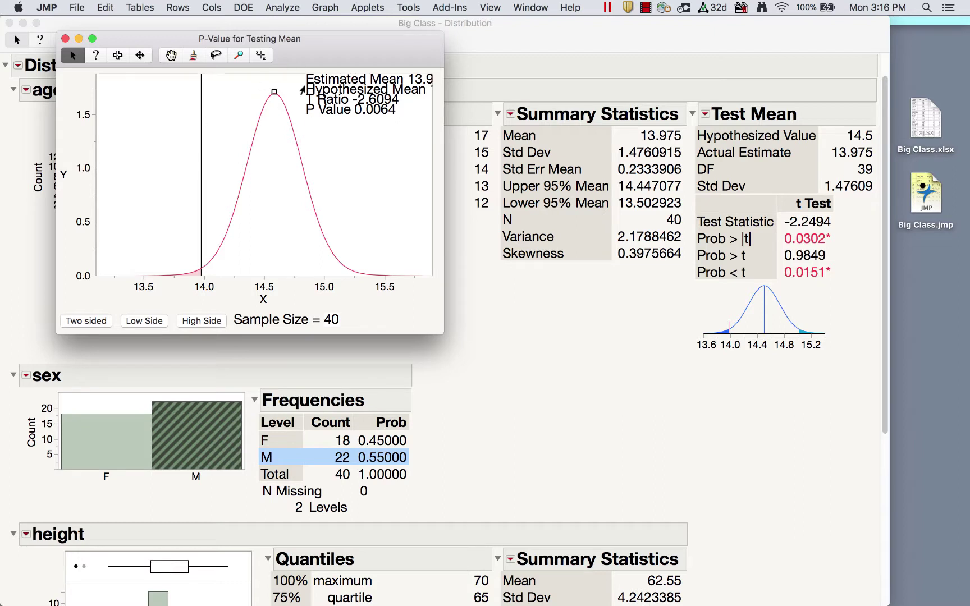
Set the p-value animation's sample size to 25 and close the animation window.
left_click(331, 319)
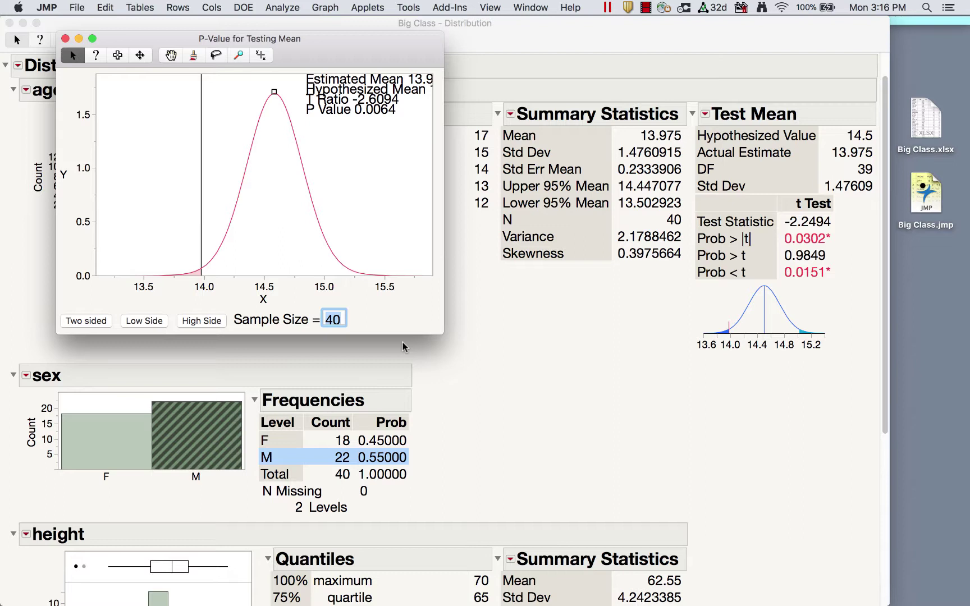
type("25")
key("Return")
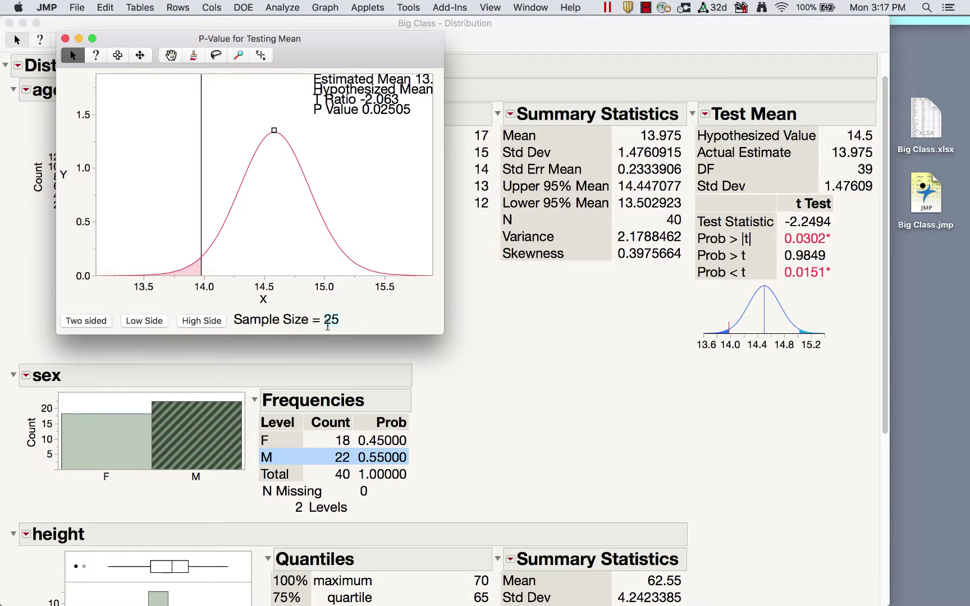
left_click(79, 38)
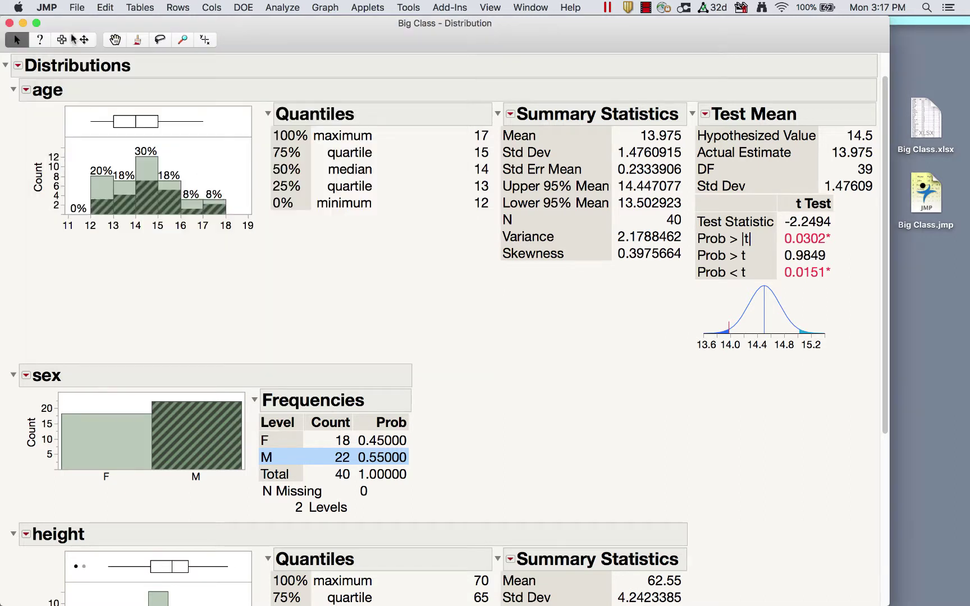
left_click(706, 116)
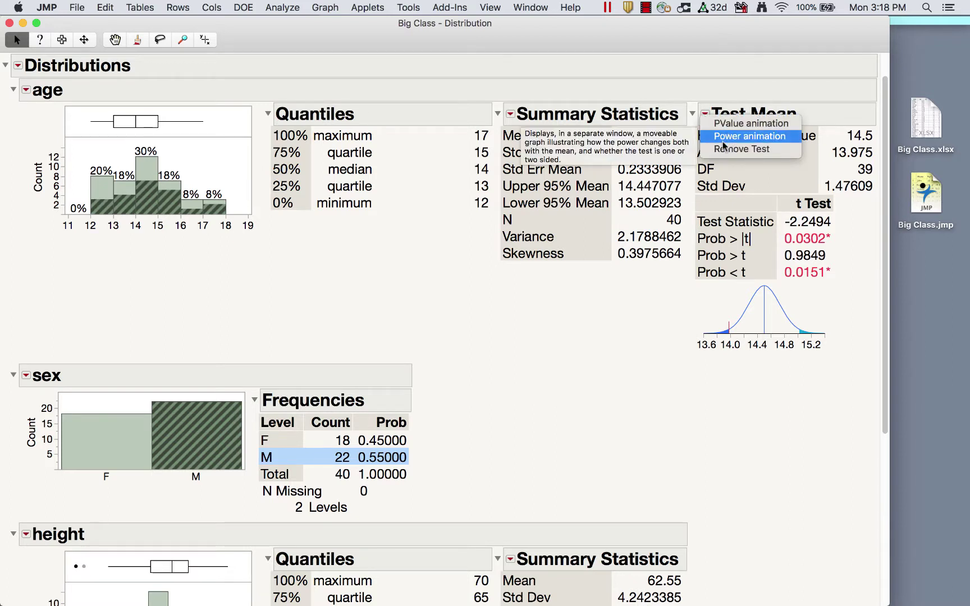
left_click(536, 362)
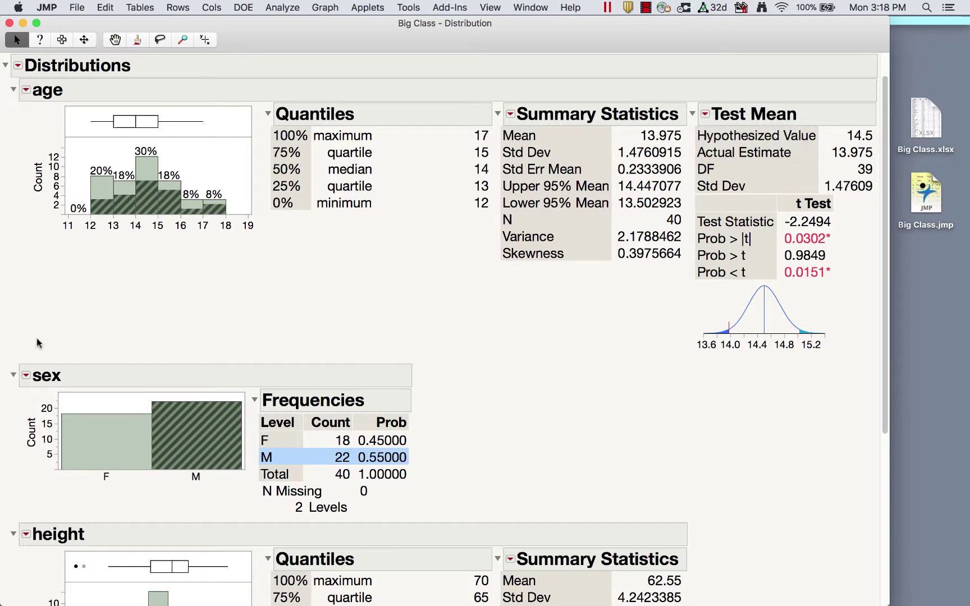
Show counts on the bars of the sex histogram.
left_click(26, 378)
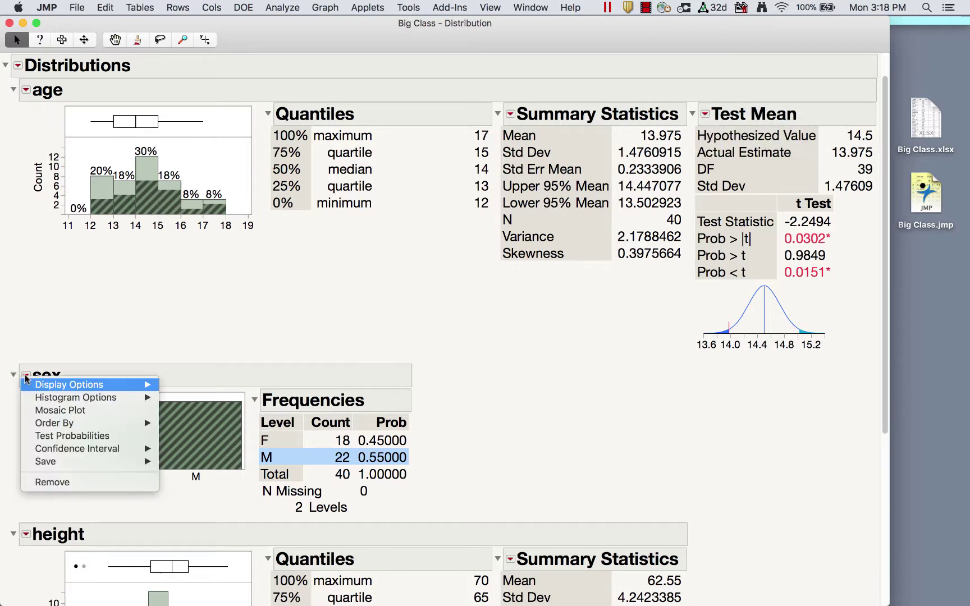
mouse_move(56, 387)
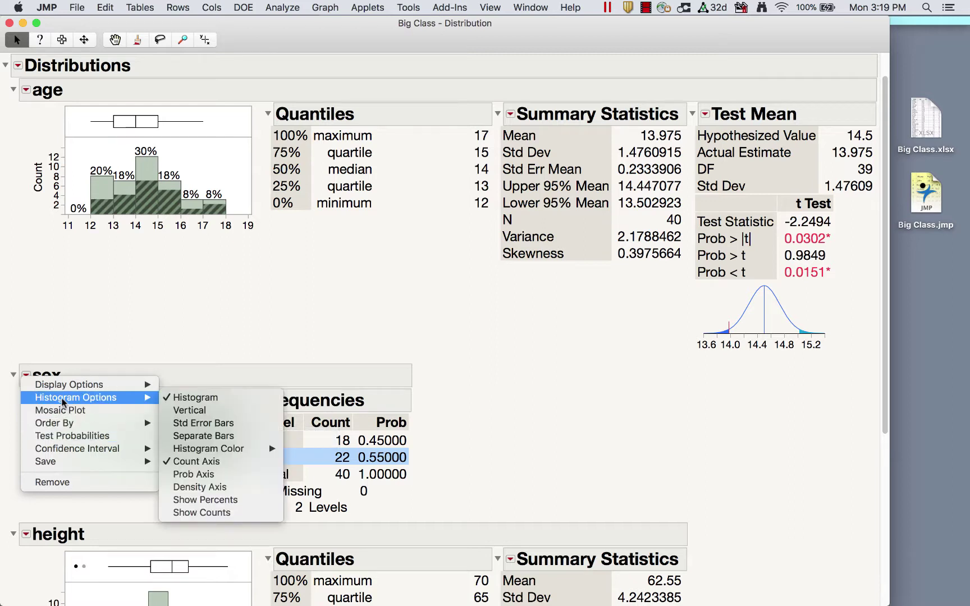
left_click(227, 514)
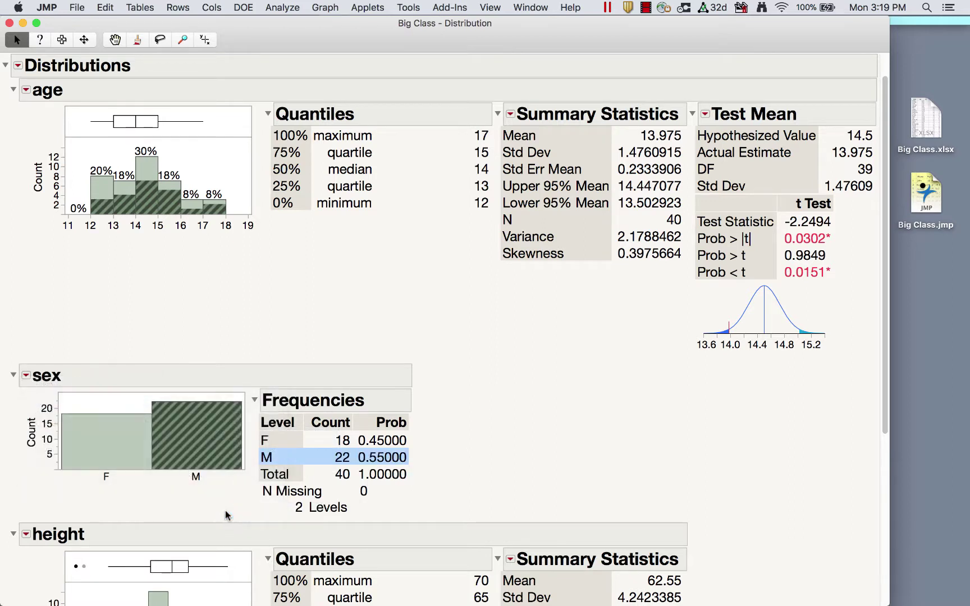
Turn off the horizontal layout for the sex report and look over the stacked arrangement.
left_click(26, 374)
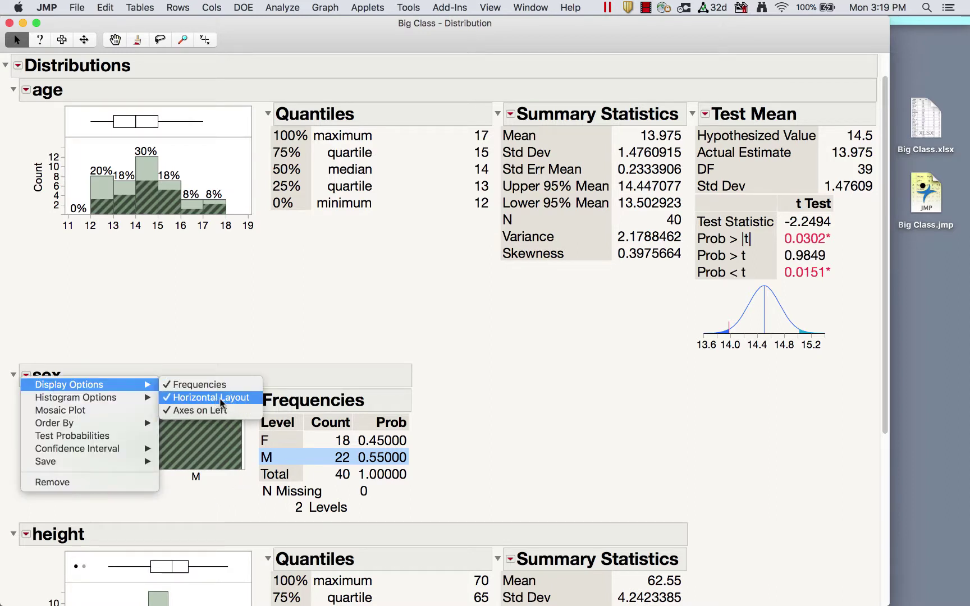
left_click(218, 398)
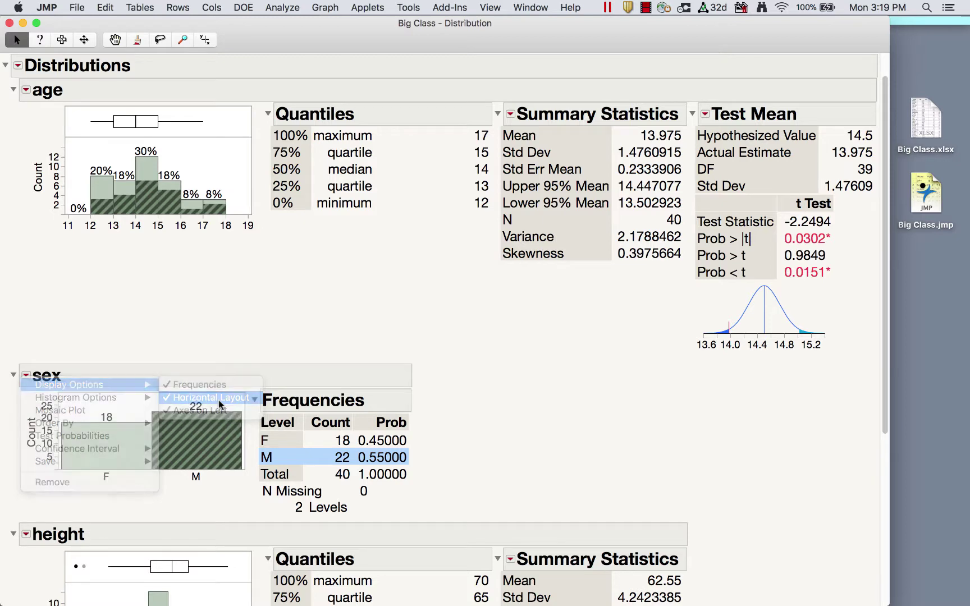
scroll(224, 393, "down", 10)
scroll(293, 213, "up", 8)
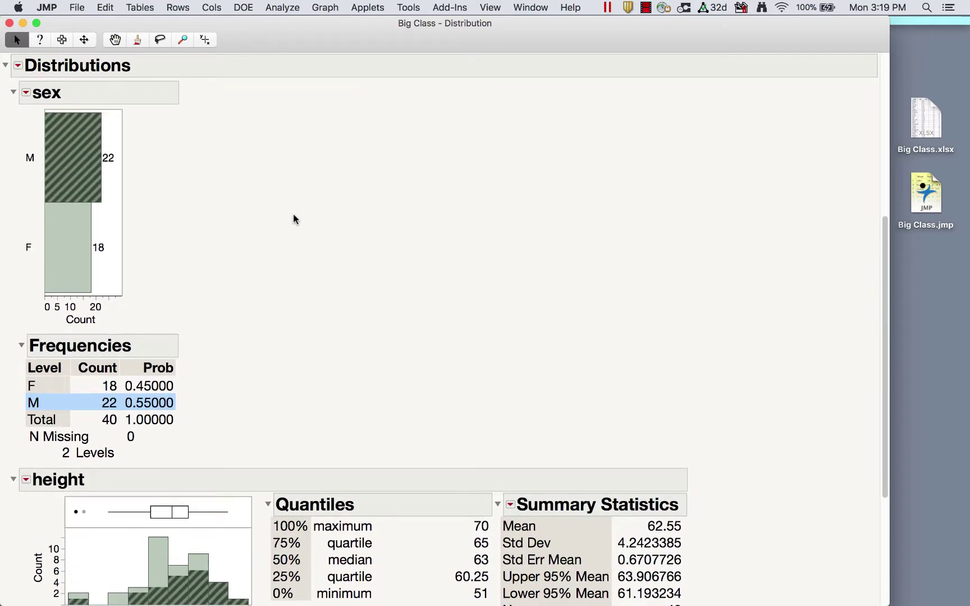
Turn the horizontal layout of the sex report back on.
left_click(26, 107)
mouse_move(62, 116)
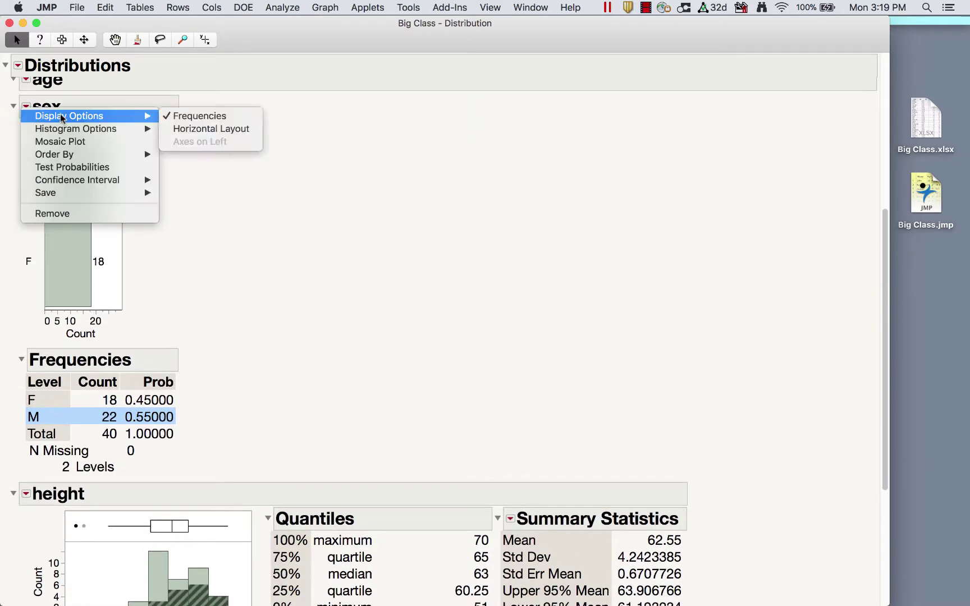
left_click(186, 128)
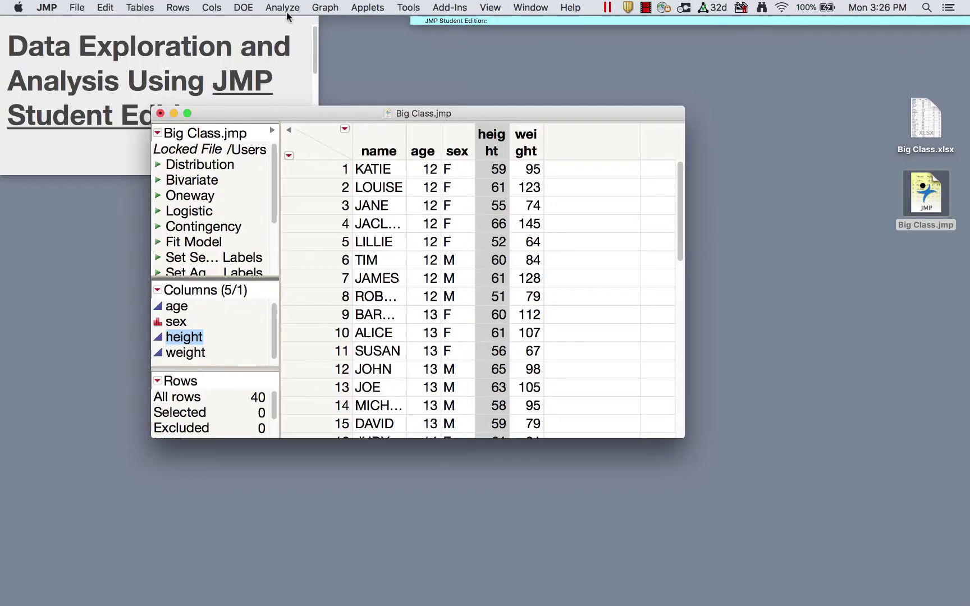
Start a Fit Y by X analysis with weight as the Y response and height as the X factor.
left_click(285, 8)
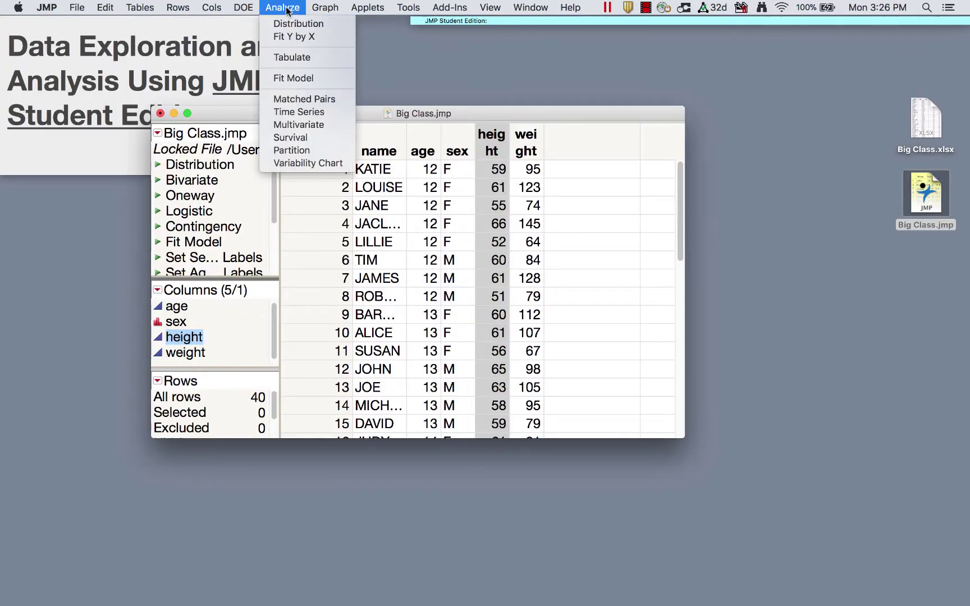
left_click(298, 40)
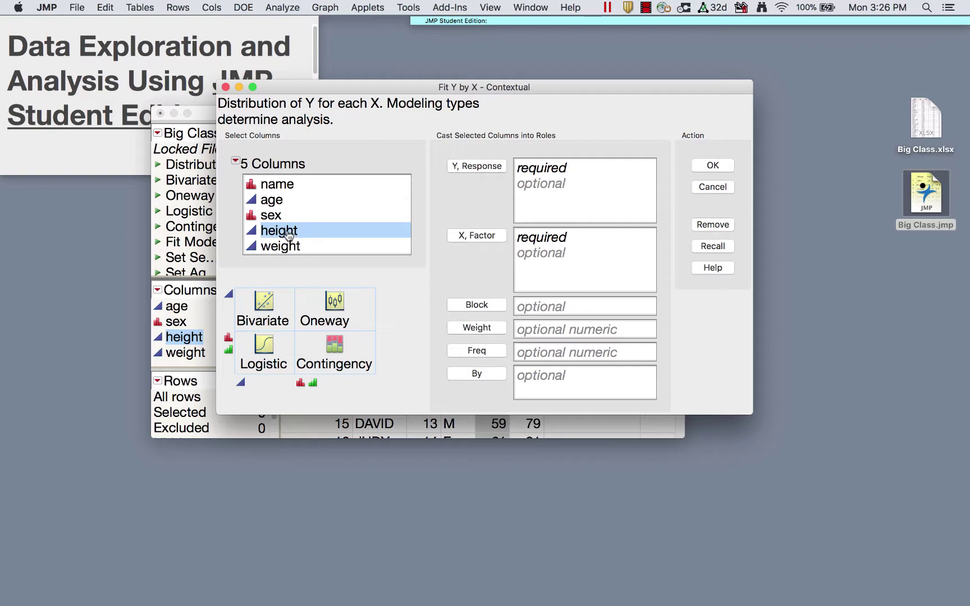
left_click_drag(287, 247, 514, 188)
left_click(289, 230)
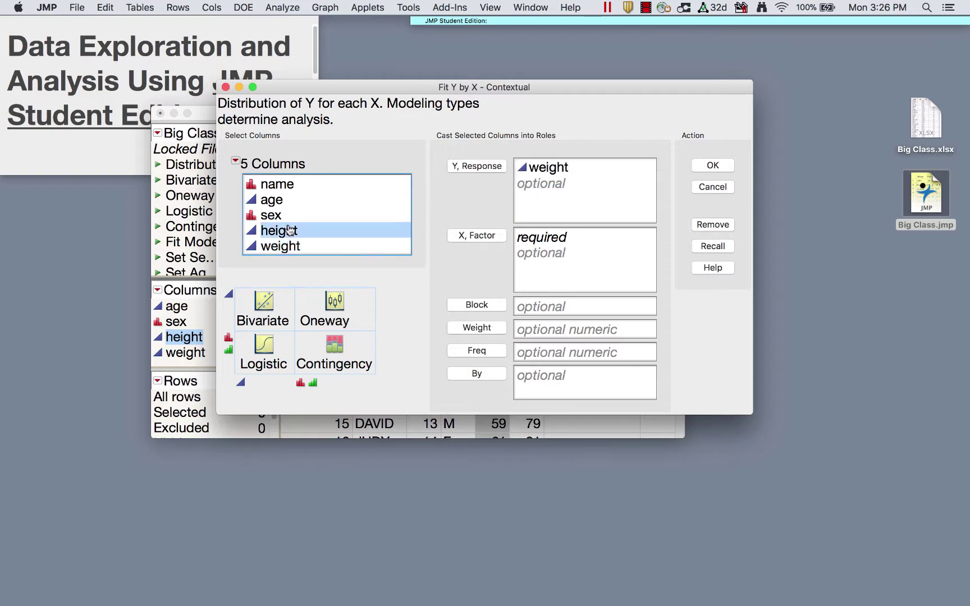
left_click_drag(289, 230, 571, 274)
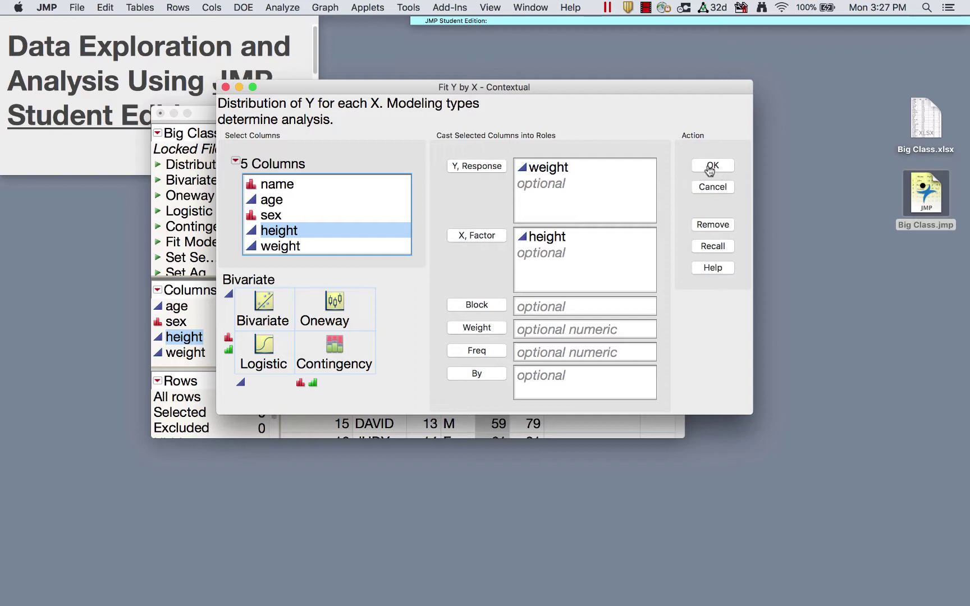
Examine the grid of Bivariate, Oneway, Logistic and Contingency analyses and the modeling types along its Y and X edges.
mouse_move(372, 351)
left_mouse_down()
mouse_move(383, 285)
mouse_move(222, 292)
mouse_move(283, 384)
mouse_move(376, 317)
mouse_move(366, 305)
left_mouse_up()
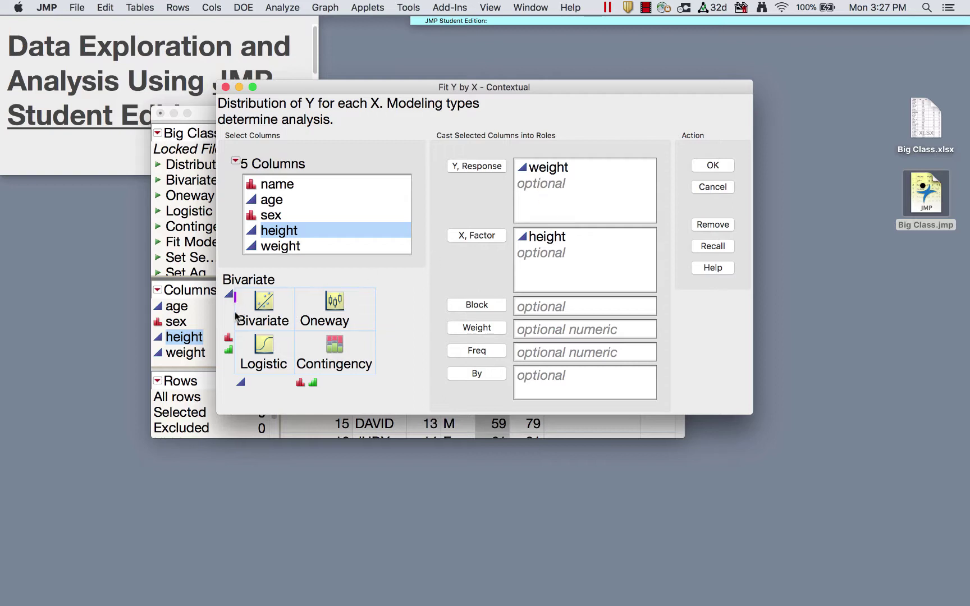
left_click_drag(235, 293, 243, 301)
left_click_drag(241, 374, 371, 377)
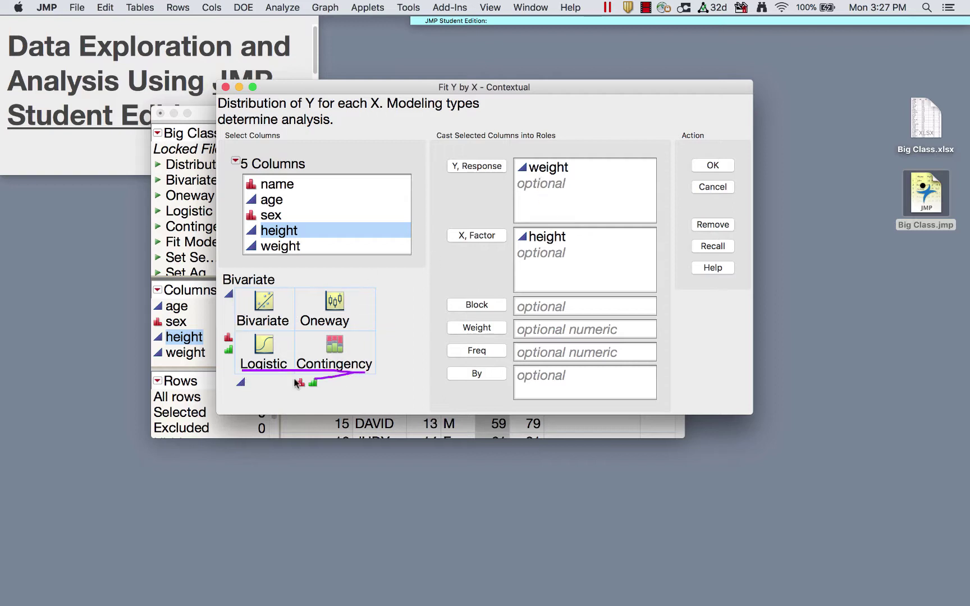
mouse_move(289, 307)
left_mouse_down()
mouse_move(231, 275)
mouse_move(291, 303)
mouse_move(280, 269)
left_mouse_up()
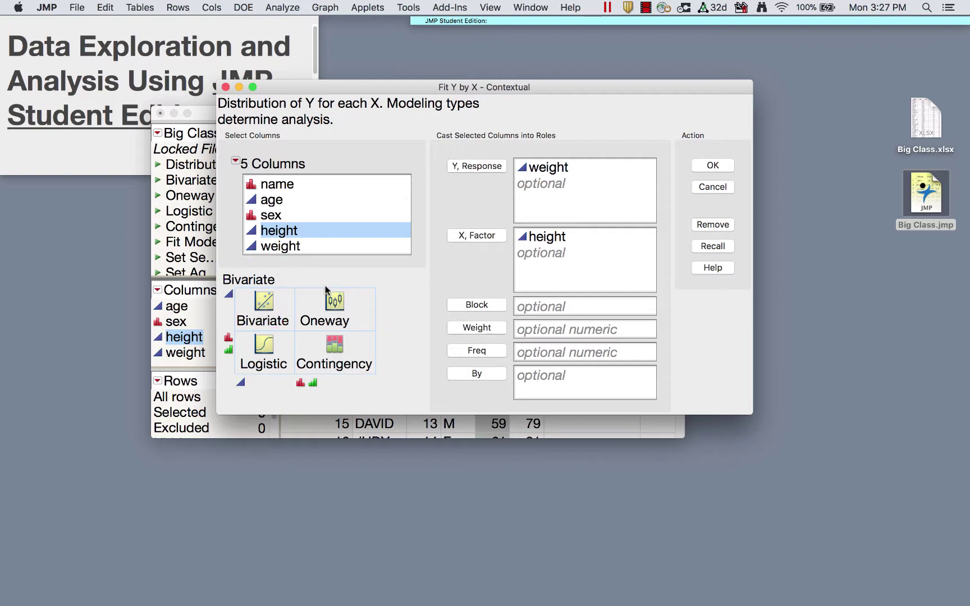
mouse_move(369, 296)
left_mouse_down()
mouse_move(329, 275)
mouse_move(323, 327)
mouse_move(357, 281)
left_mouse_up()
mouse_move(392, 346)
left_mouse_down()
mouse_move(289, 329)
mouse_move(244, 364)
mouse_move(375, 365)
mouse_move(335, 381)
mouse_move(321, 341)
mouse_move(244, 339)
mouse_move(288, 336)
left_mouse_up()
Add sex as a second X factor and run the Fit Y by X analysis.
left_click_drag(274, 216, 561, 253)
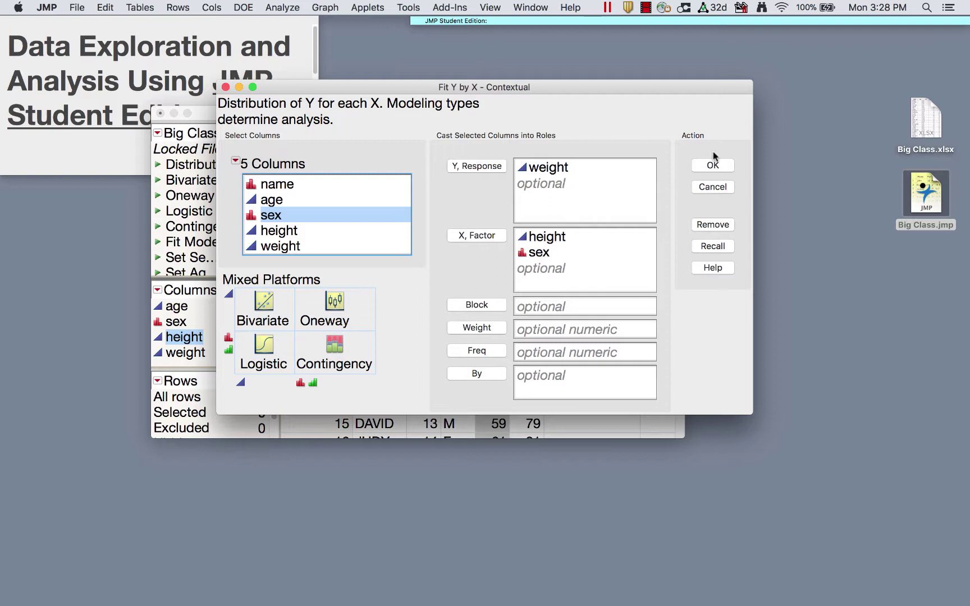
left_click(721, 168)
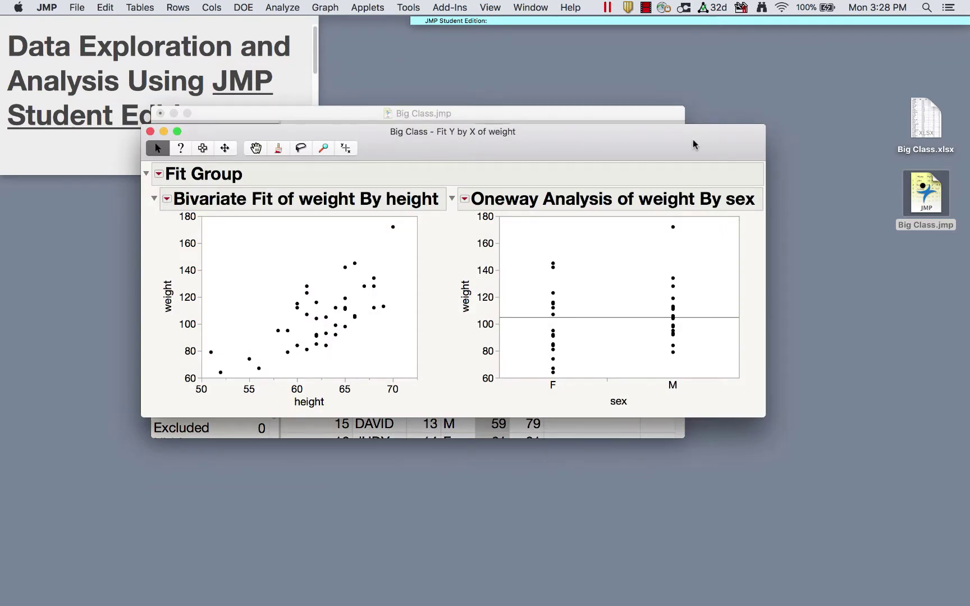
Fit a line to the bivariate plot of weight by height.
left_click_drag(693, 145, 616, 52)
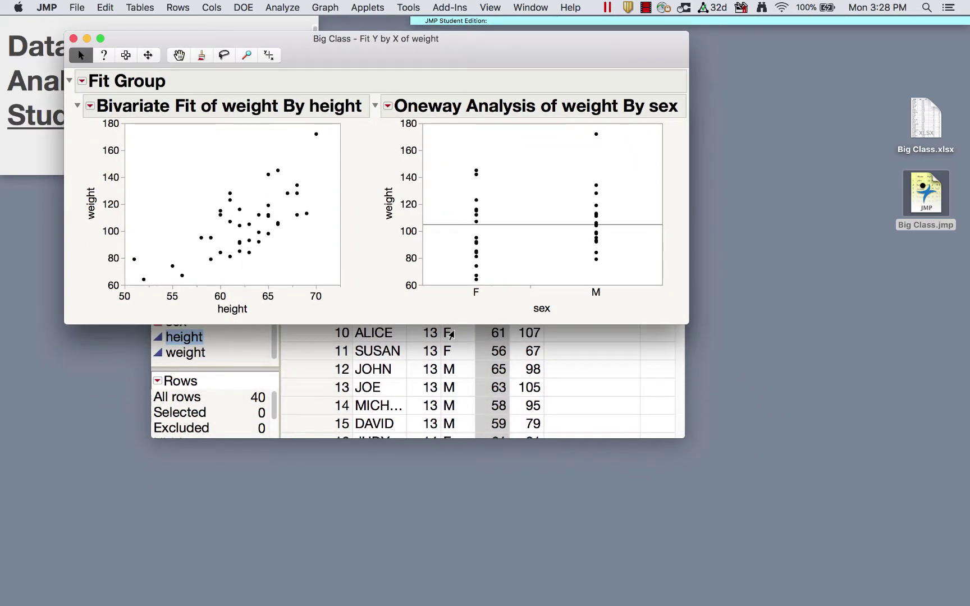
left_click(90, 106)
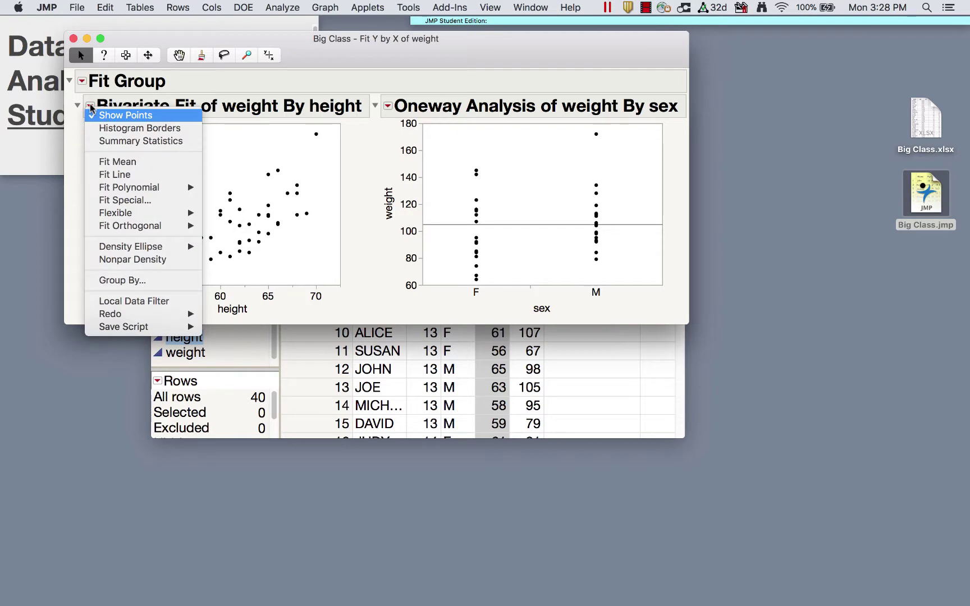
left_click(125, 175)
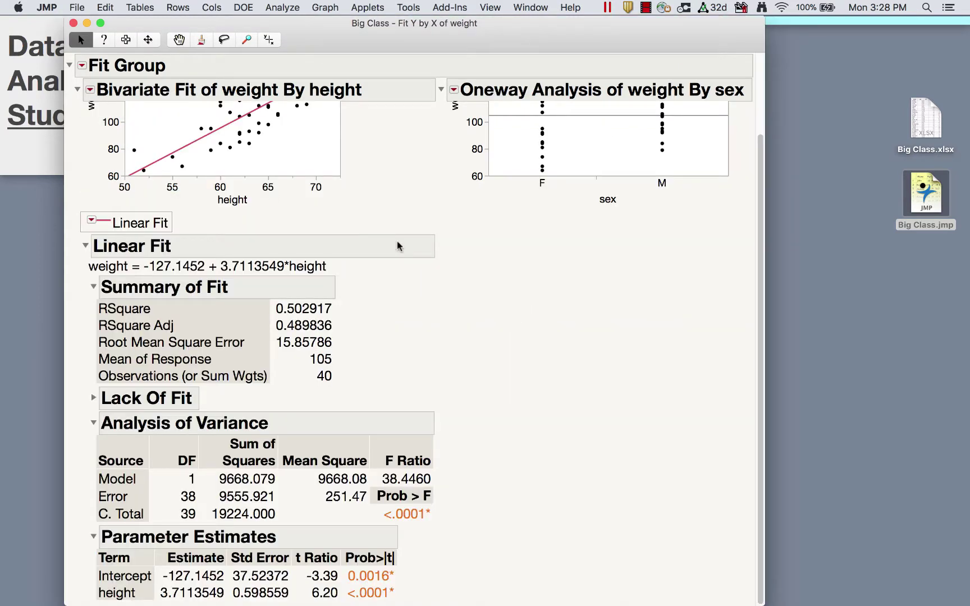
Examine the linear fit's equation, RSquare, analysis of variance p-value and parameter estimates.
mouse_move(382, 262)
left_mouse_down()
mouse_move(224, 255)
mouse_move(84, 267)
mouse_move(354, 272)
mouse_move(344, 259)
left_mouse_up()
mouse_move(375, 313)
left_mouse_down()
mouse_move(265, 296)
mouse_move(325, 297)
left_mouse_up()
mouse_move(484, 515)
left_mouse_down()
mouse_move(415, 482)
mouse_move(452, 511)
mouse_move(432, 482)
left_mouse_up()
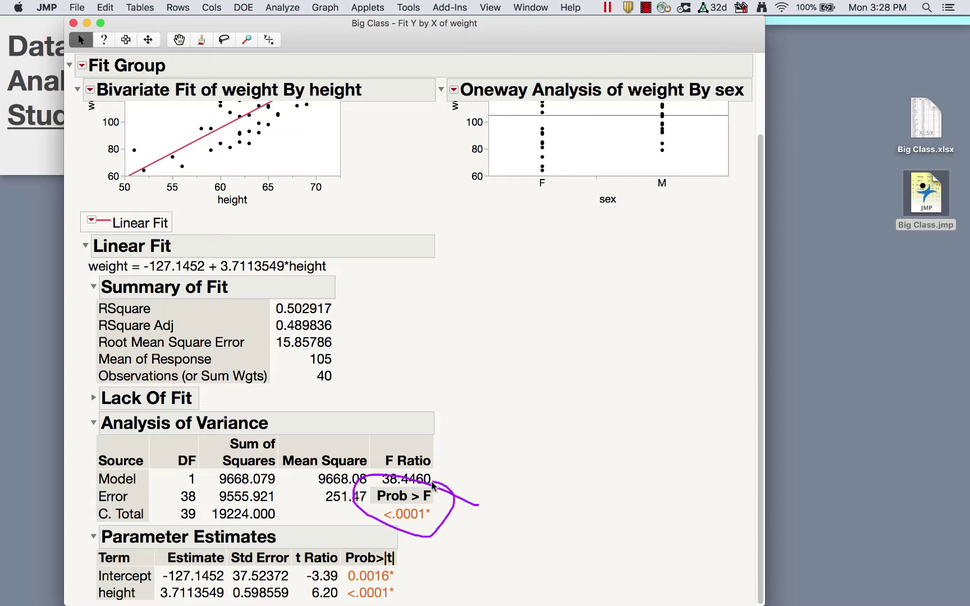
mouse_move(410, 556)
left_mouse_down()
mouse_move(274, 502)
mouse_move(72, 561)
mouse_move(242, 601)
mouse_move(384, 542)
left_mouse_up()
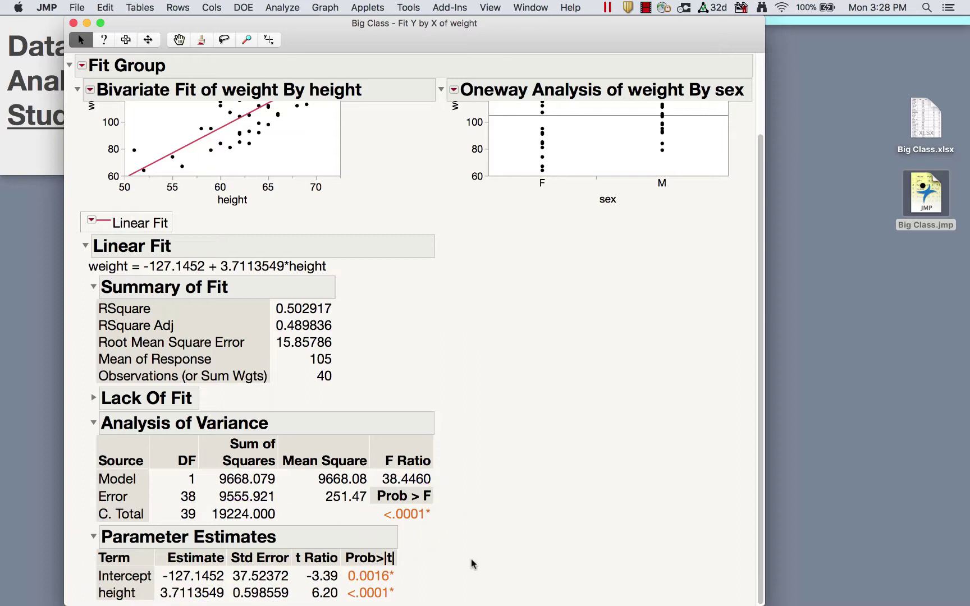
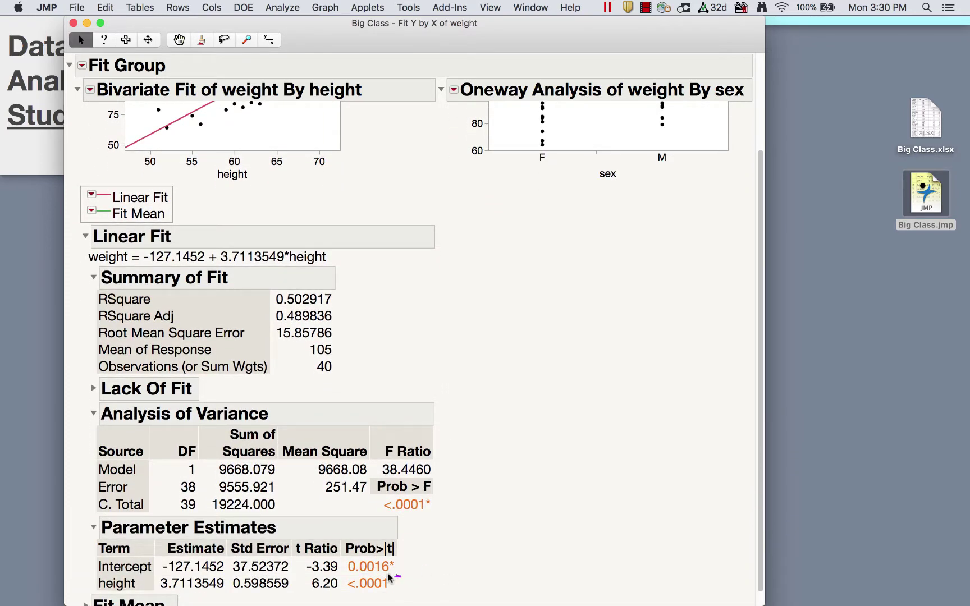
Examine the height term's estimate and p-value, and compare the fitted line with the mean line on the scatterplot.
mouse_move(393, 573)
left_mouse_down()
mouse_move(337, 593)
mouse_move(410, 587)
mouse_move(396, 577)
left_mouse_up()
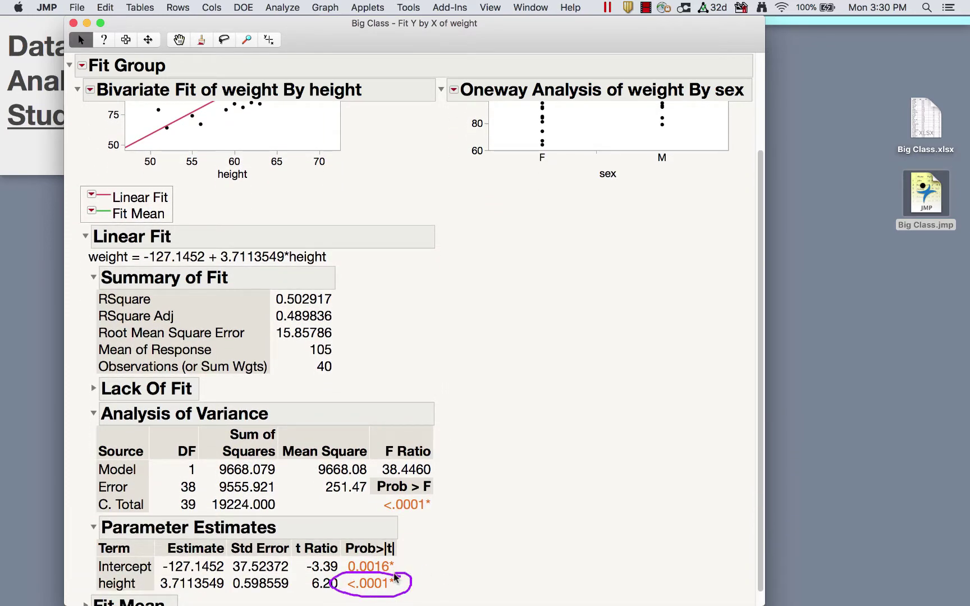
mouse_move(227, 570)
left_mouse_down()
mouse_move(160, 589)
mouse_move(245, 585)
left_mouse_up()
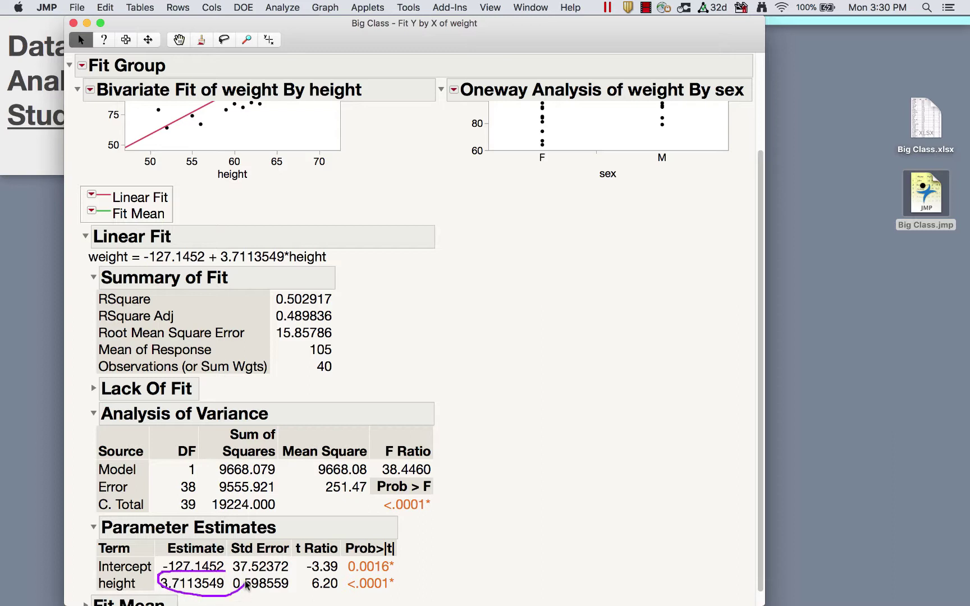
scroll(437, 309, "up", 5)
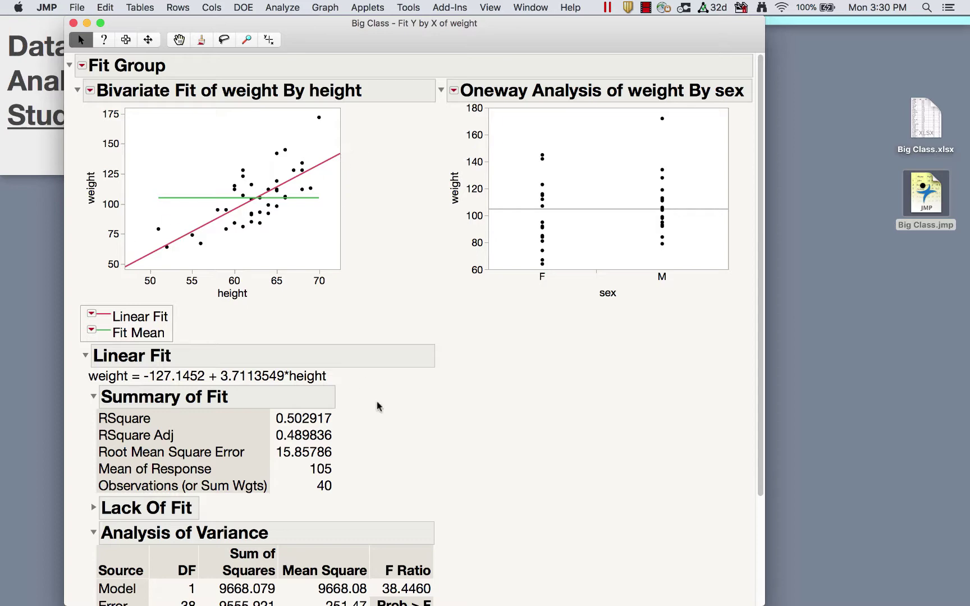
scroll(505, 514, "down", 2)
scroll(509, 486, "down", 3)
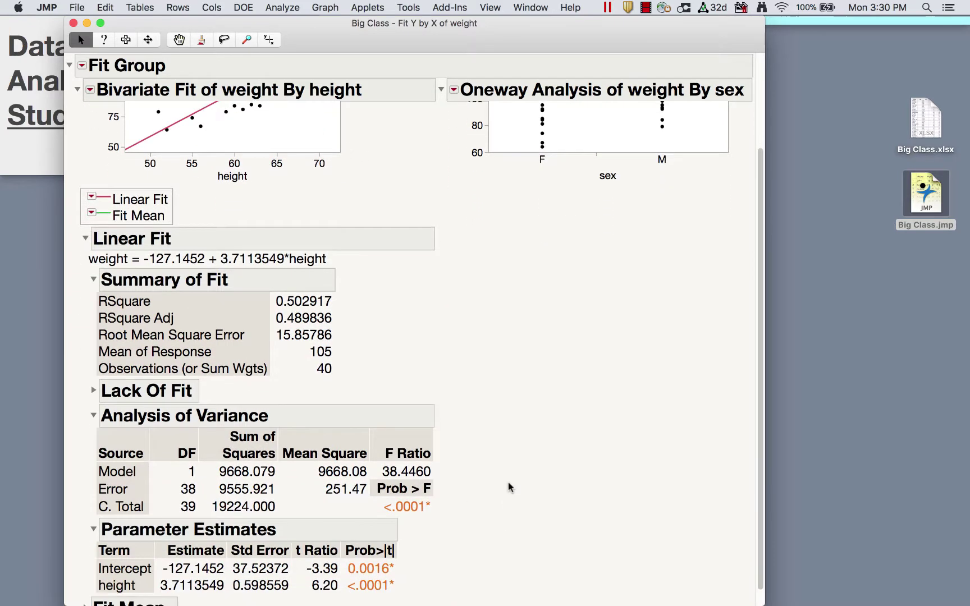
Add confidence curves for the fit to the linear fit of weight by height.
scroll(426, 283, "up", 5)
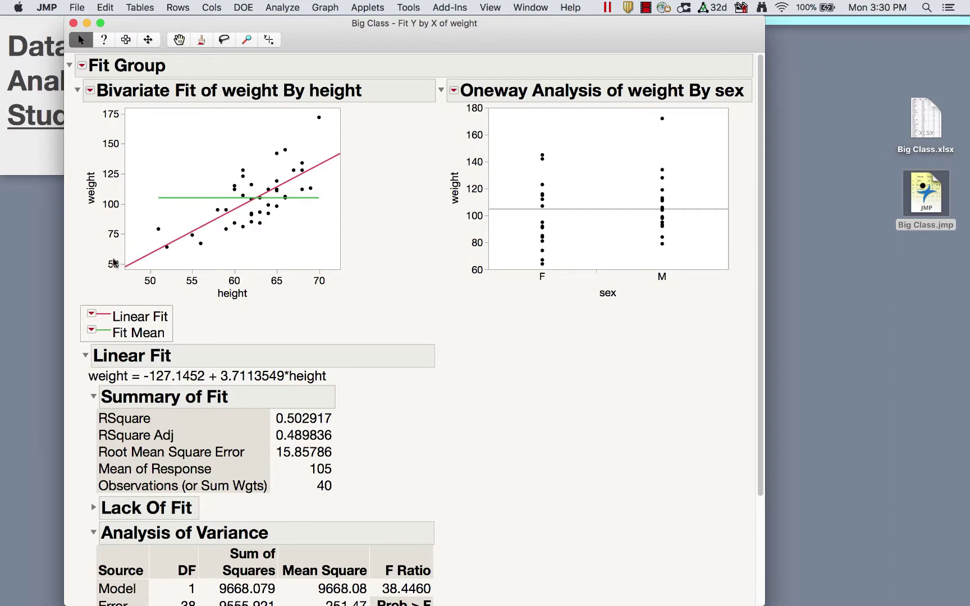
left_click(92, 313)
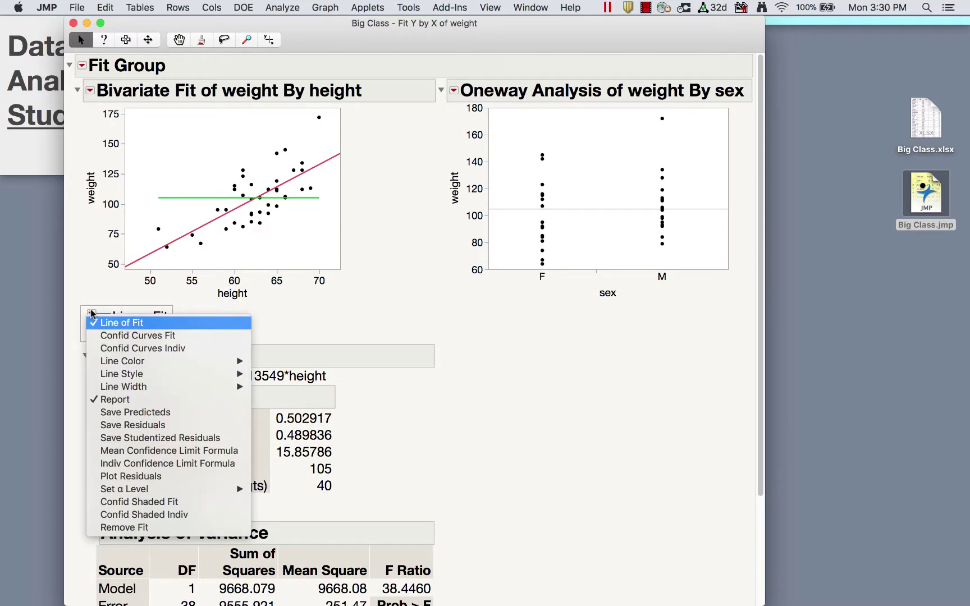
left_click(138, 335)
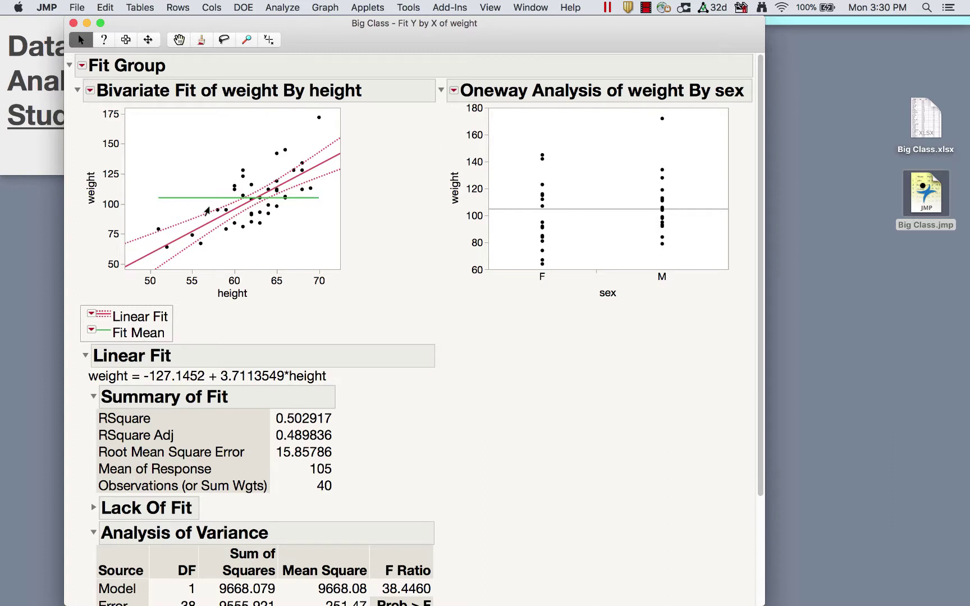
Add confidence curves for individual values to the linear fit of weight by height.
left_click(91, 314)
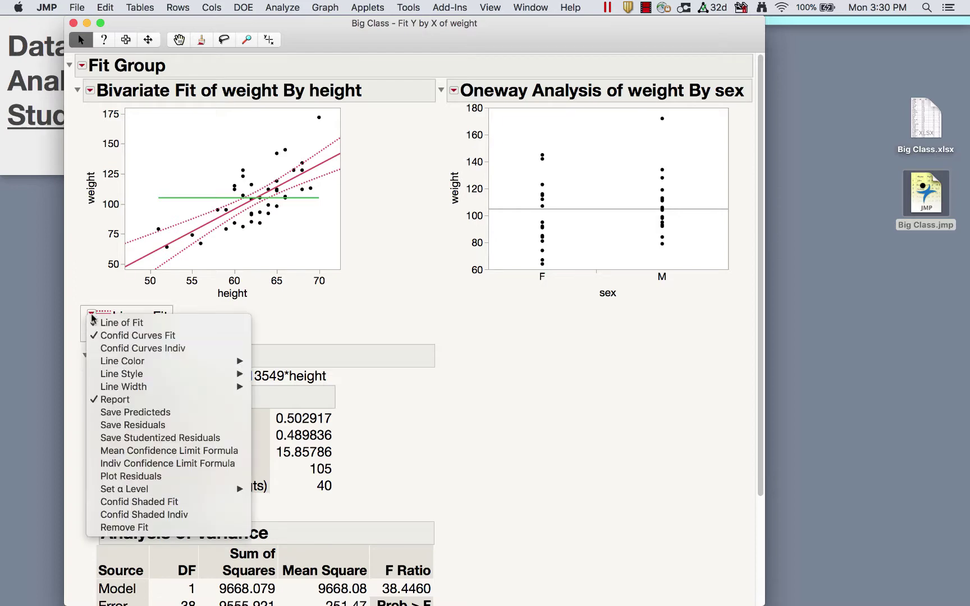
left_click(111, 349)
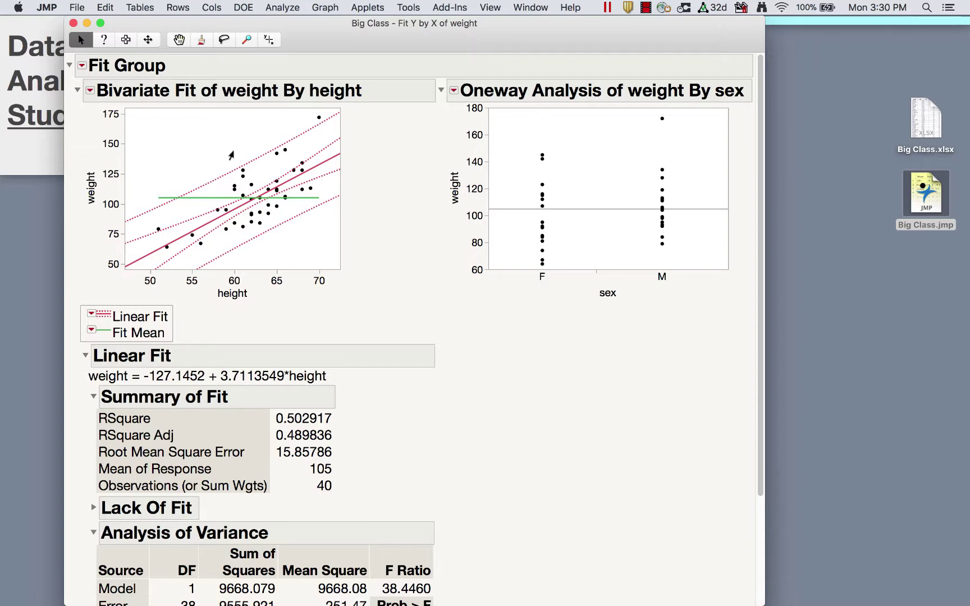
scroll(505, 561, "down", 4)
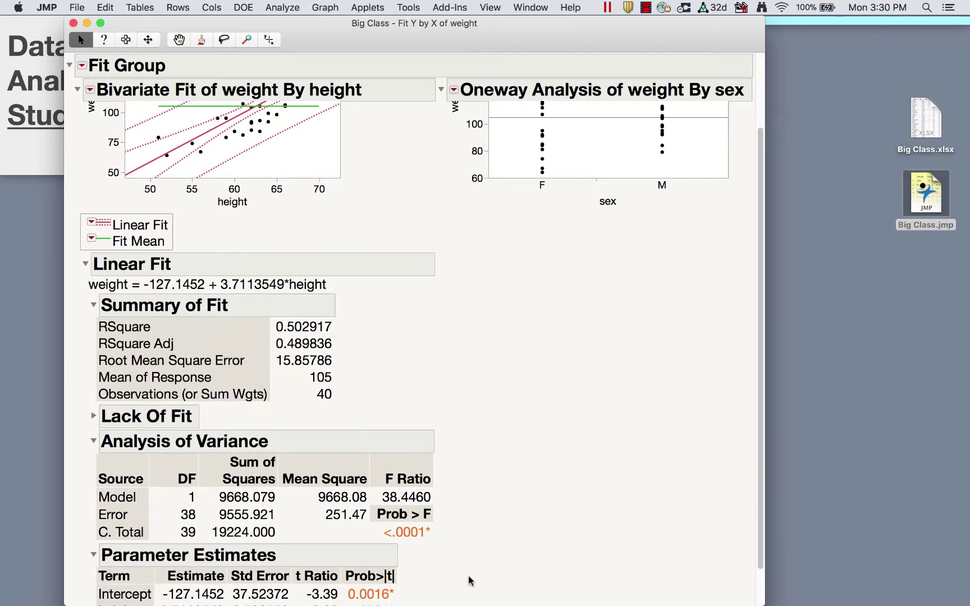
scroll(465, 579, "down", 2)
scroll(442, 465, "up", 6)
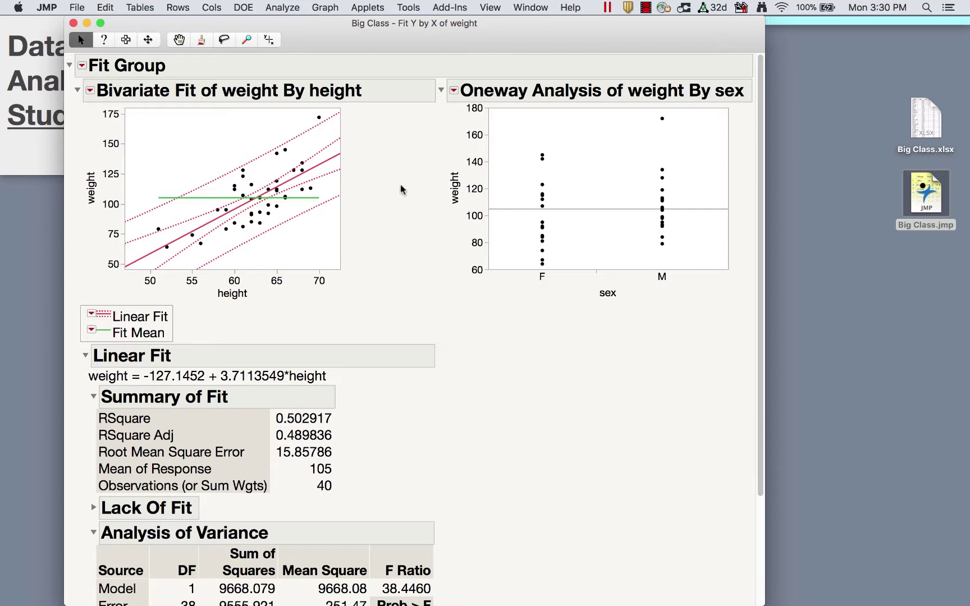
left_click(90, 94)
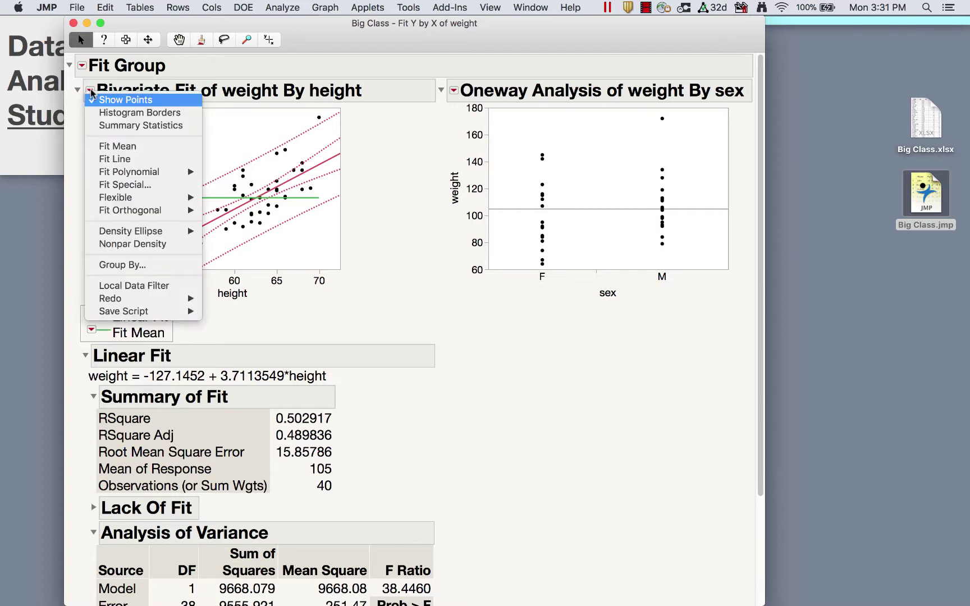
mouse_move(148, 177)
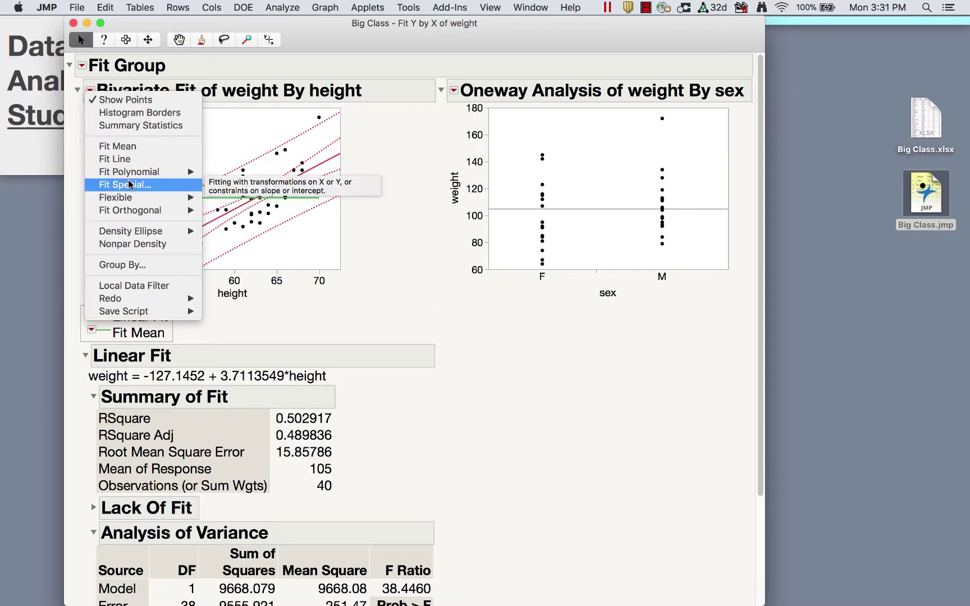
left_click(437, 170)
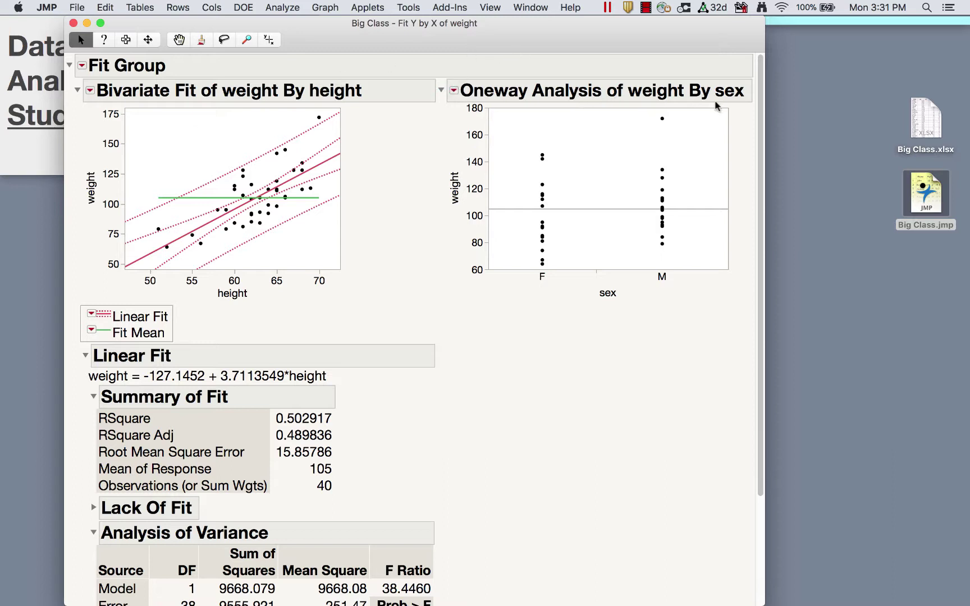
Add means and standard deviations and an unequal-variances t test to the oneway analysis of weight by sex.
left_click(454, 90)
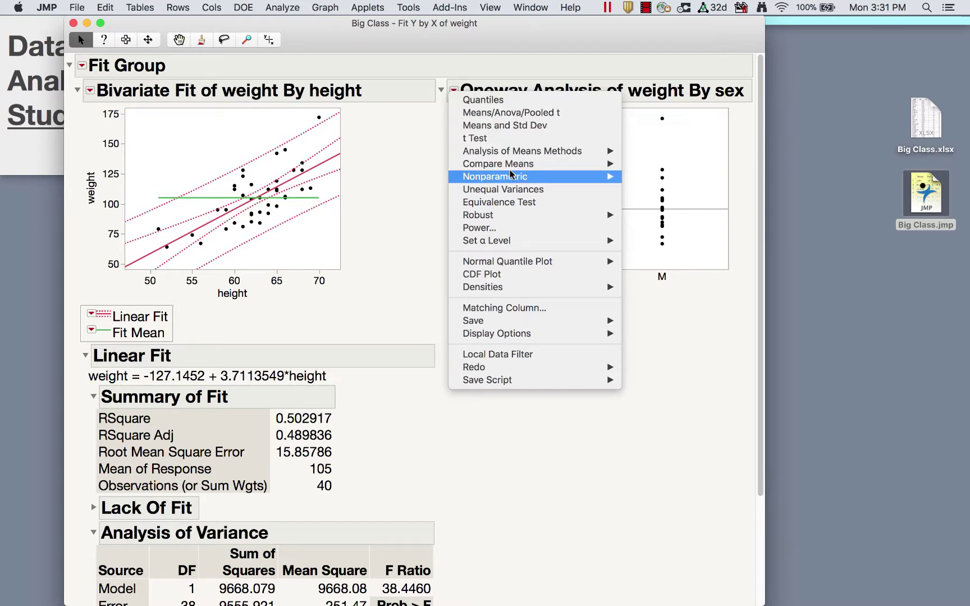
mouse_move(510, 177)
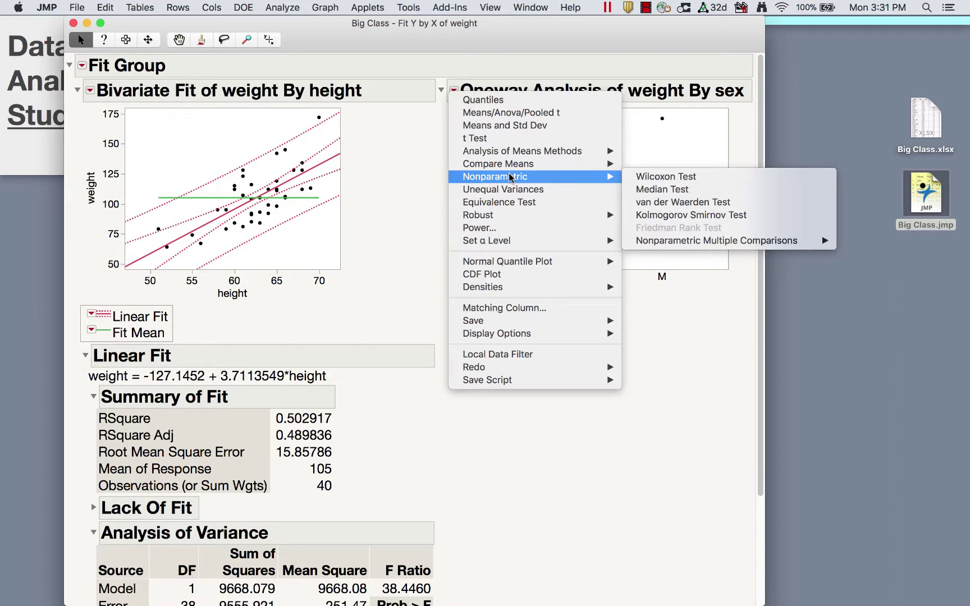
left_click(520, 123)
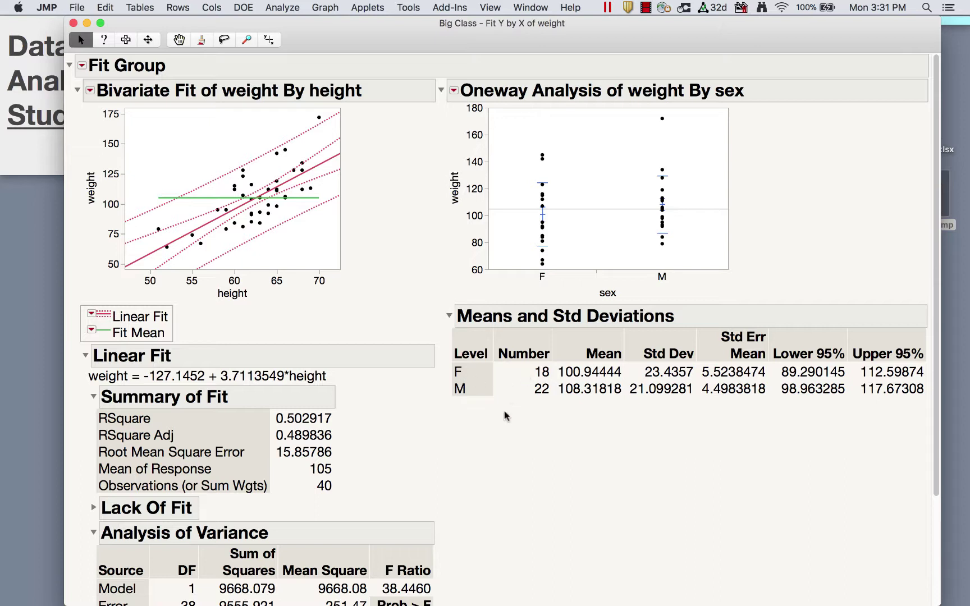
left_click(453, 90)
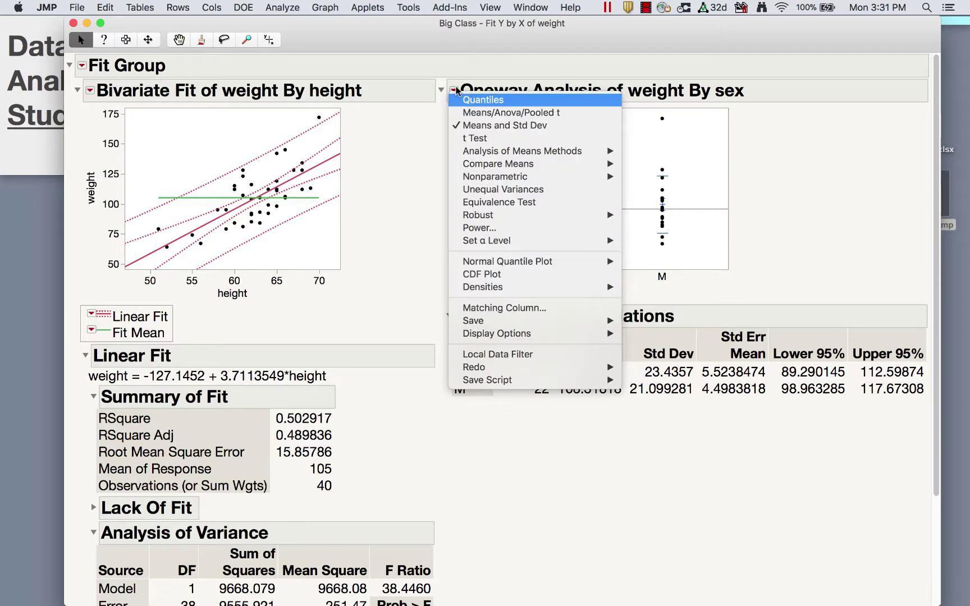
left_click(477, 139)
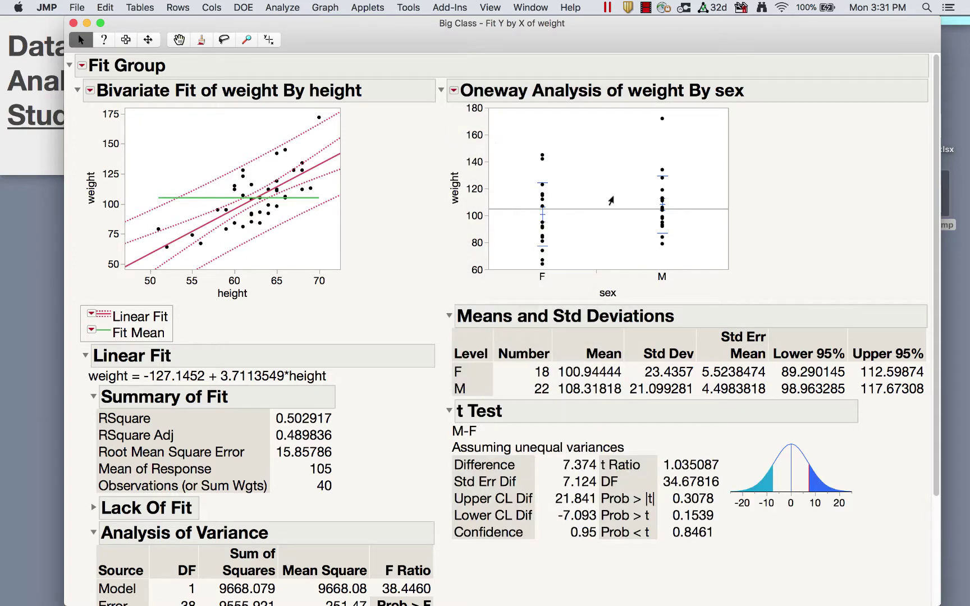
Examine the unequal-variances t test of weight by sex: the M-F difference, its reference distribution plot and the p-values.
mouse_move(650, 441)
left_mouse_down()
mouse_move(434, 444)
mouse_move(630, 462)
mouse_move(652, 444)
left_mouse_up()
mouse_move(484, 426)
left_mouse_down()
mouse_move(446, 439)
mouse_move(477, 437)
mouse_move(478, 427)
left_mouse_up()
mouse_move(552, 388)
left_mouse_down()
mouse_move(561, 386)
mouse_move(550, 368)
mouse_move(553, 377)
left_mouse_up()
mouse_move(703, 445)
left_mouse_down()
mouse_move(651, 470)
mouse_move(744, 470)
mouse_move(694, 444)
left_mouse_up()
mouse_move(794, 530)
left_mouse_down()
mouse_move(788, 441)
mouse_move(792, 516)
mouse_move(790, 452)
left_mouse_up()
mouse_move(793, 516)
left_mouse_down()
mouse_move(828, 511)
mouse_move(817, 522)
left_mouse_up()
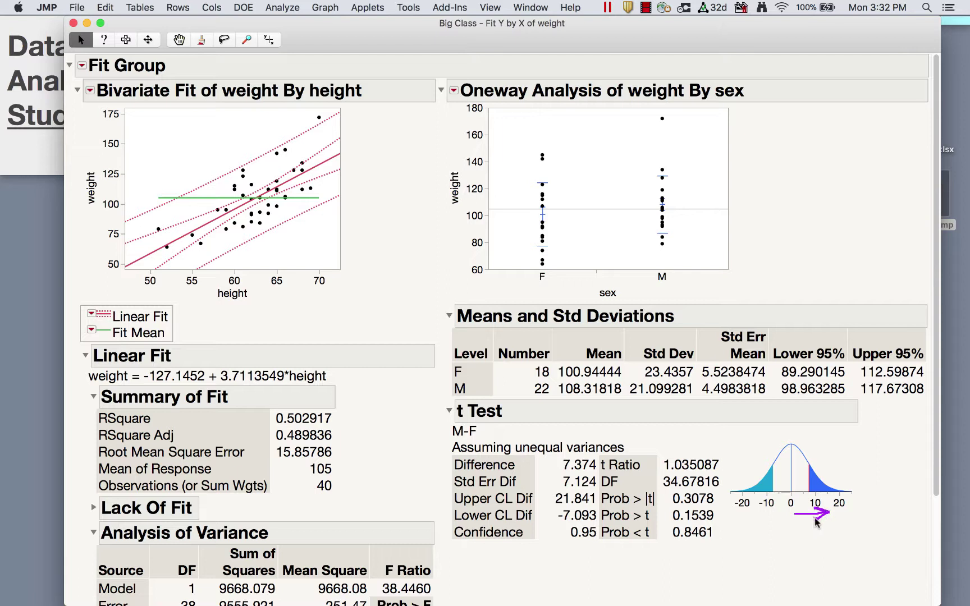
mouse_move(555, 471)
left_mouse_down()
mouse_move(556, 504)
mouse_move(585, 463)
mouse_move(544, 483)
left_mouse_up()
left_click_drag(809, 521, 810, 495)
mouse_move(560, 471)
left_mouse_down()
mouse_move(557, 491)
mouse_move(598, 474)
mouse_move(551, 463)
mouse_move(561, 475)
mouse_move(564, 448)
mouse_move(553, 464)
left_mouse_up()
mouse_move(721, 508)
left_mouse_down()
mouse_move(680, 508)
mouse_move(682, 528)
mouse_move(714, 508)
left_mouse_up()
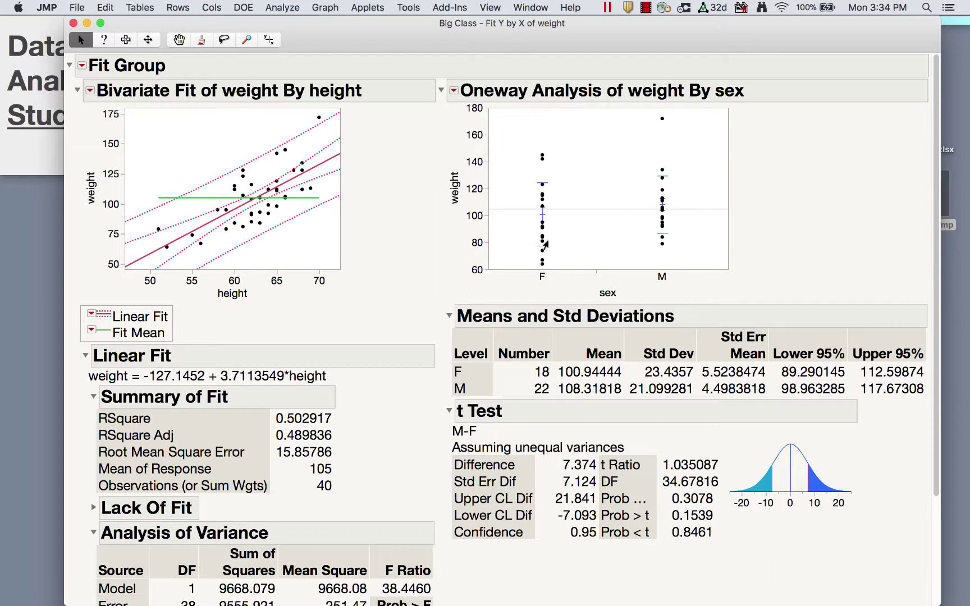
Add the Means/Anova/Pooled t analysis to the oneway analysis of weight by sex and look through its reports.
left_click(453, 93)
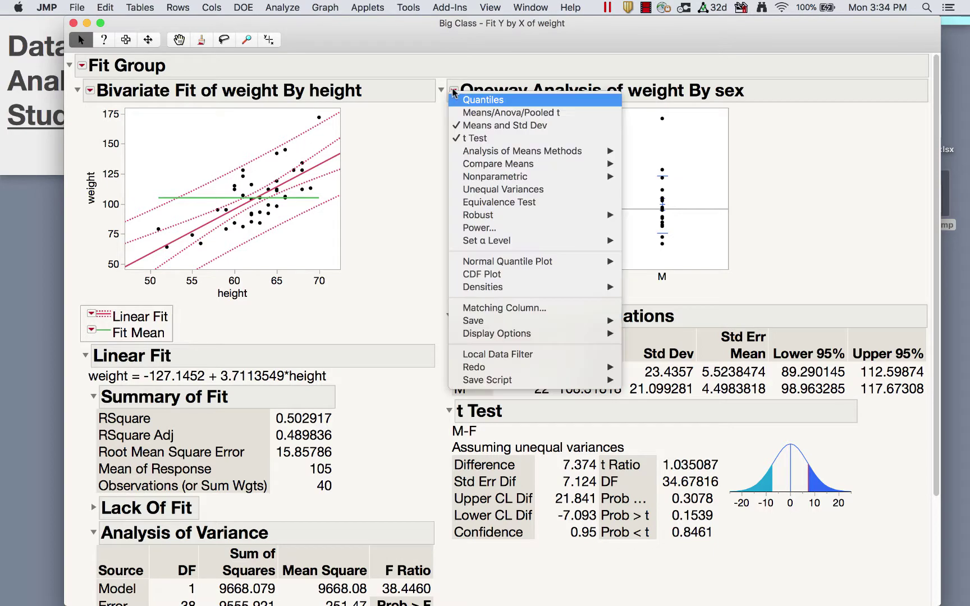
left_click(496, 114)
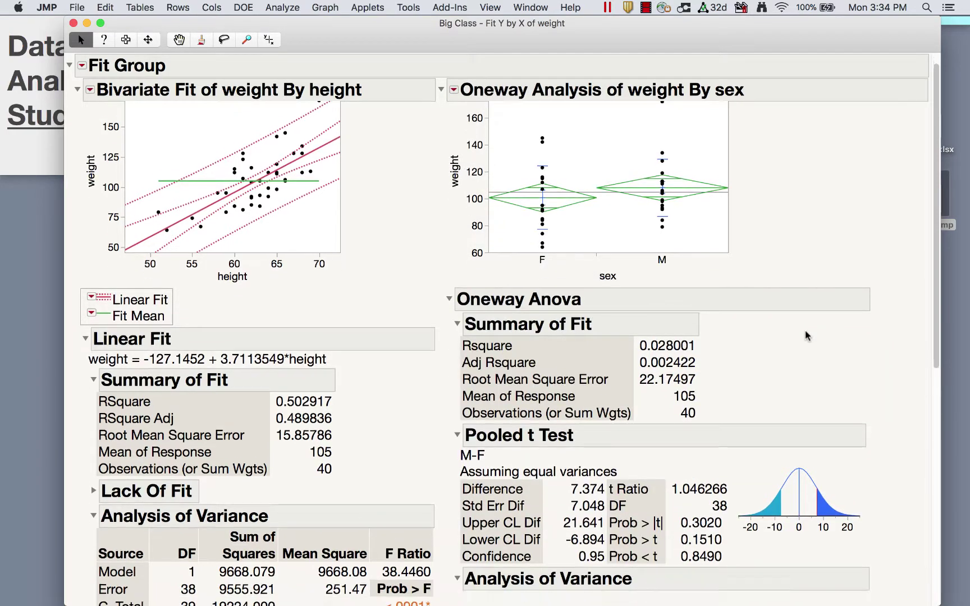
scroll(805, 336, "down", 5)
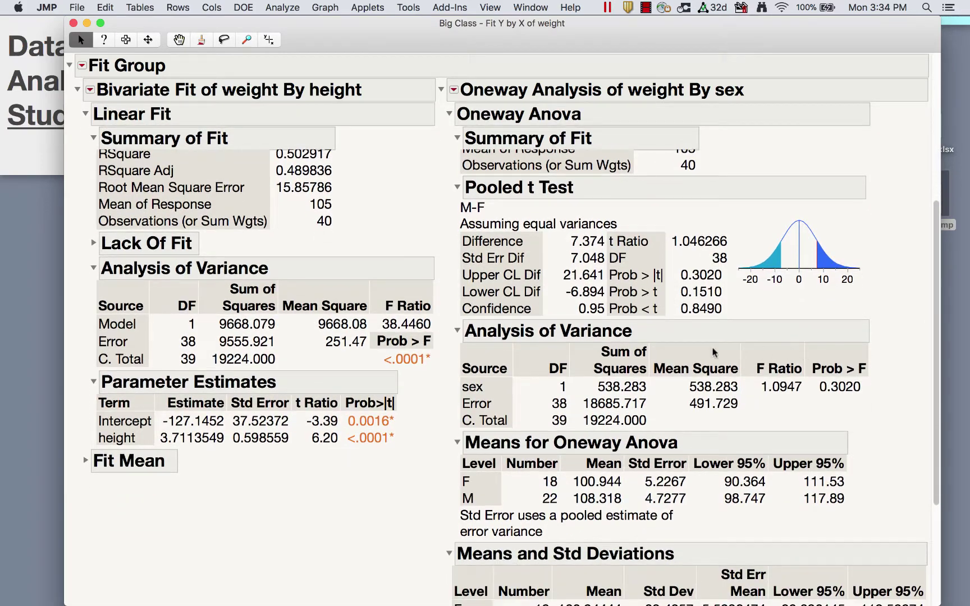
scroll(507, 200, "up", 4)
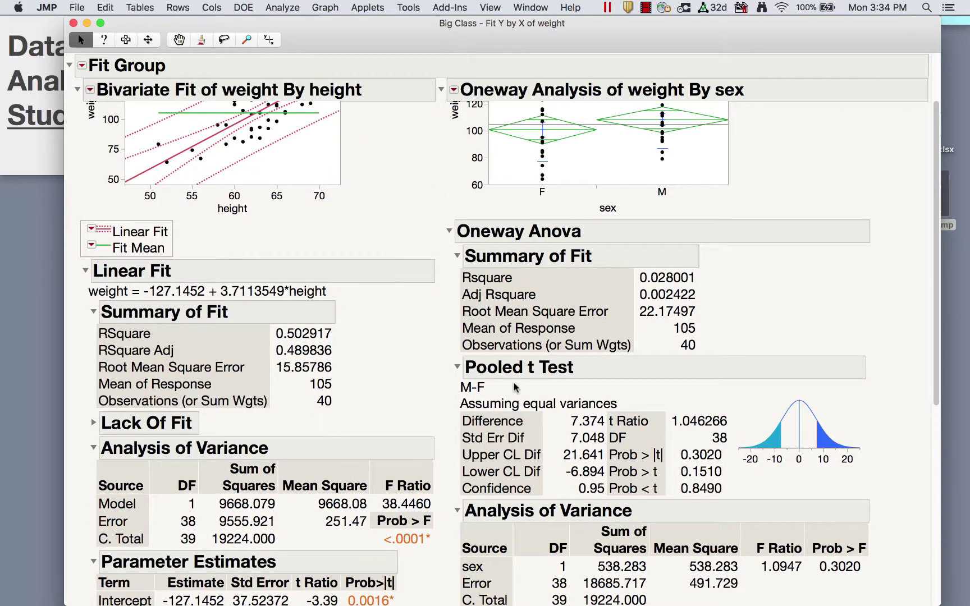
scroll(532, 484, "down", 5)
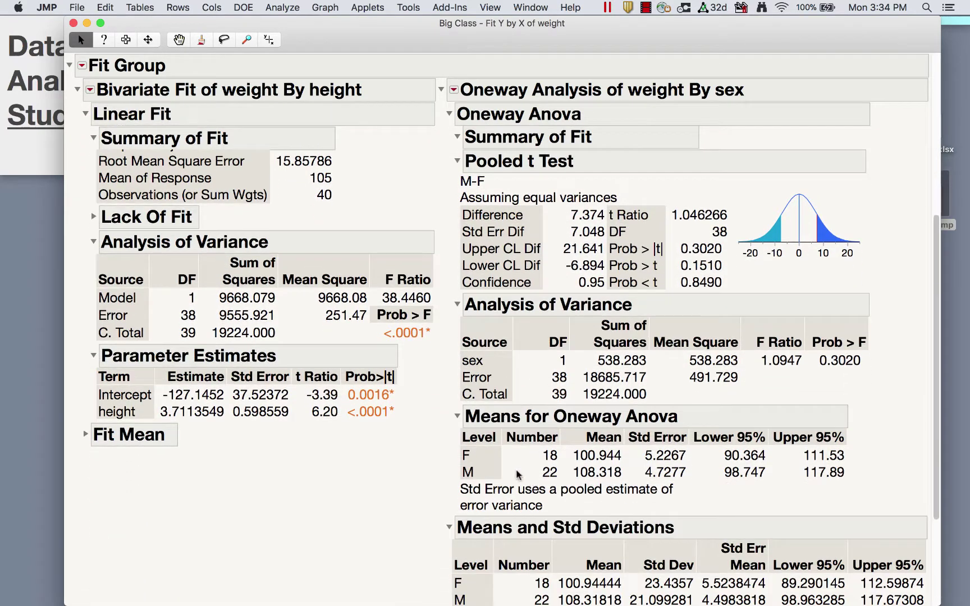
scroll(457, 429, "down", 3)
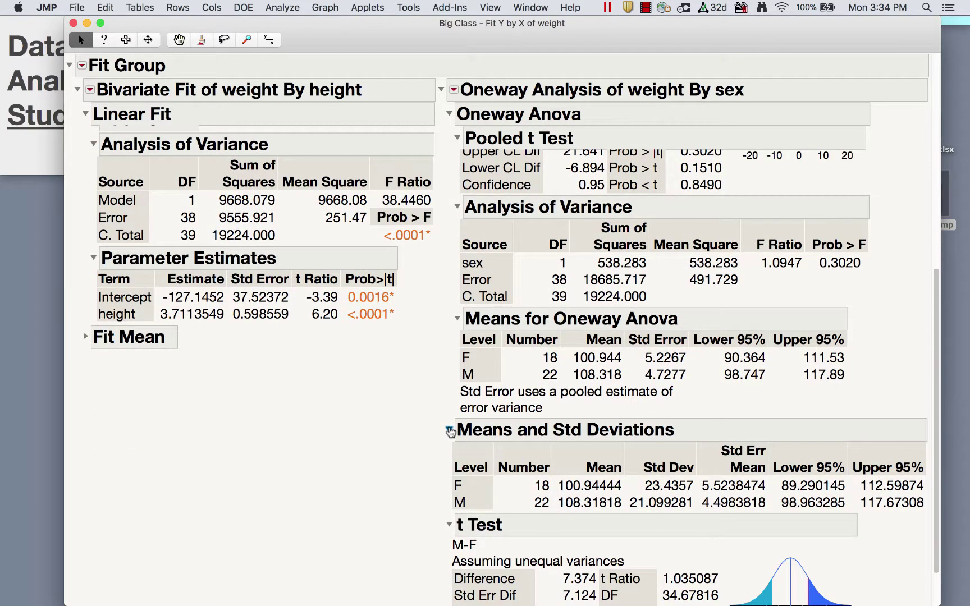
scroll(473, 501, "down", 2)
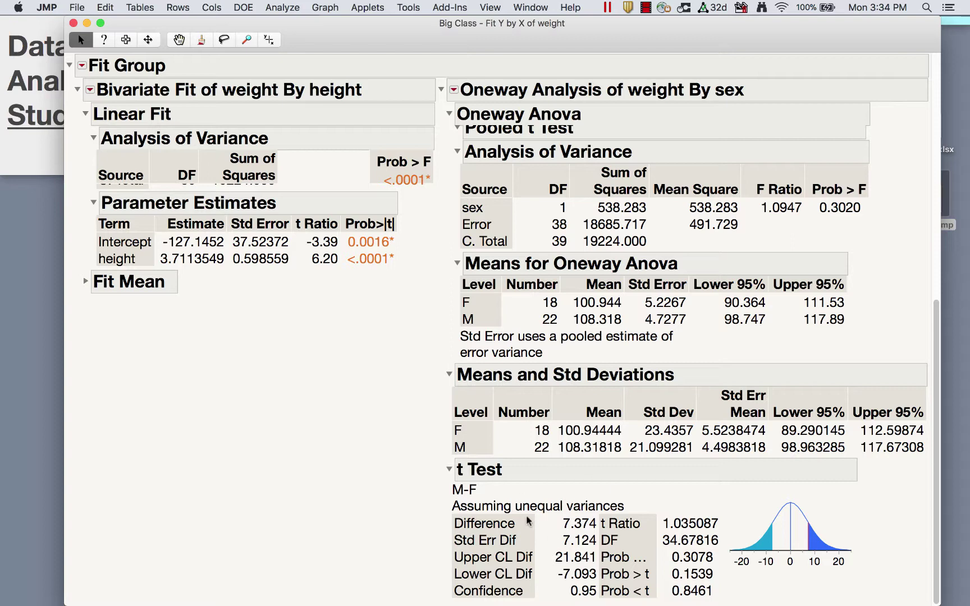
scroll(643, 328, "up", 3)
scroll(642, 328, "up", 1)
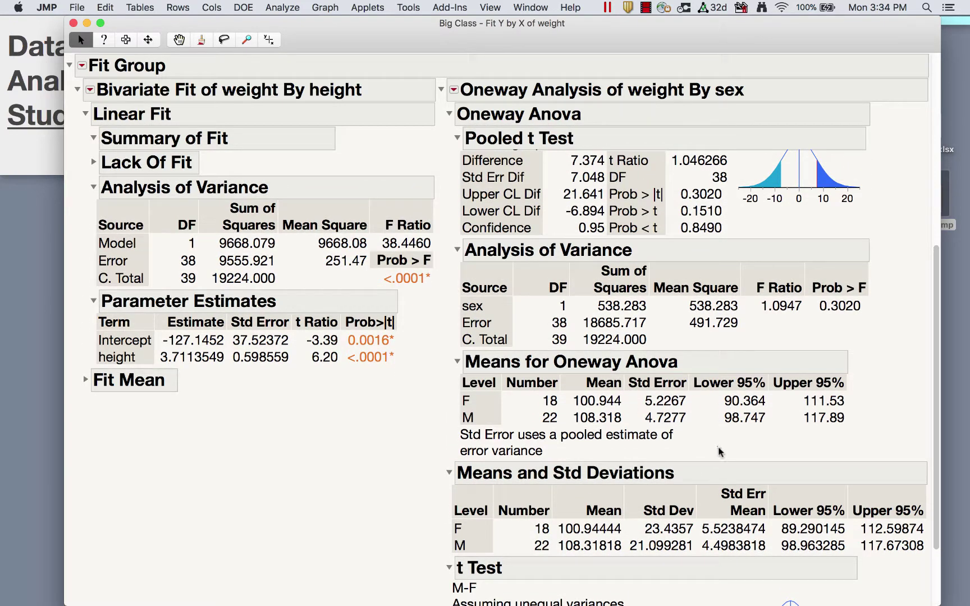
Examine the Oneway Anova's Summary of Fit and the pooled t test that assumes equal variances.
mouse_move(718, 447)
left_mouse_down()
mouse_move(526, 454)
mouse_move(458, 401)
mouse_move(455, 127)
mouse_move(465, 114)
left_mouse_up()
scroll(486, 162, "up", 4)
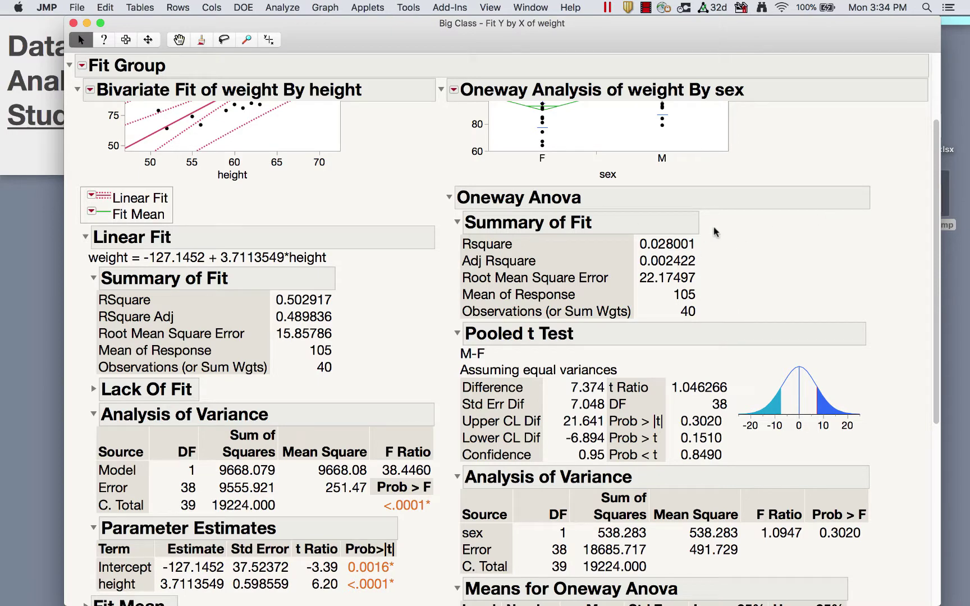
mouse_move(722, 281)
left_mouse_down()
mouse_move(615, 246)
mouse_move(721, 277)
left_mouse_up()
scroll(824, 294, "down", 5)
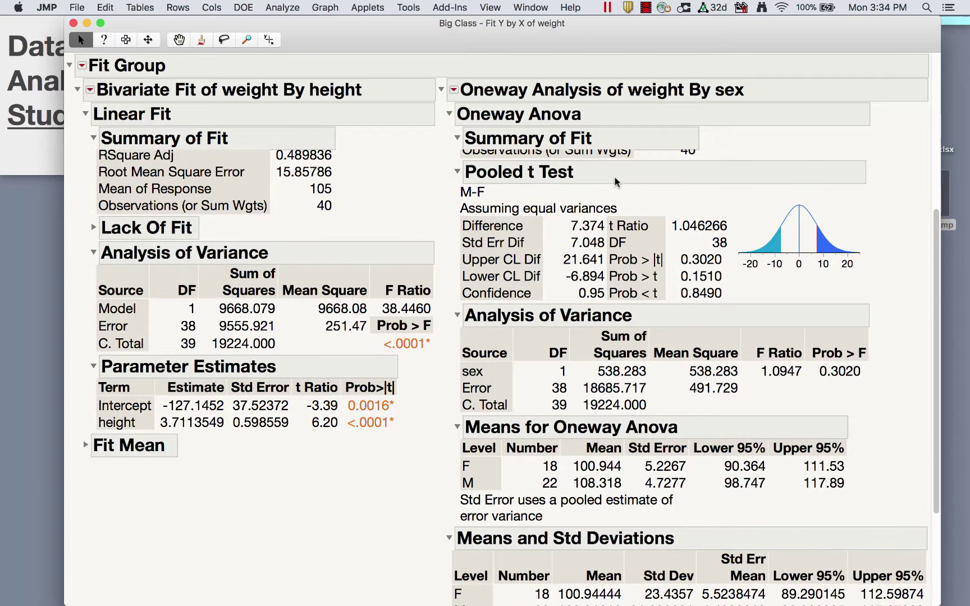
mouse_move(627, 191)
left_mouse_down()
mouse_move(523, 190)
mouse_move(647, 218)
mouse_move(584, 167)
left_mouse_up()
mouse_move(716, 528)
left_mouse_down()
mouse_move(449, 487)
mouse_move(705, 501)
mouse_move(685, 464)
left_mouse_up()
mouse_move(562, 232)
left_mouse_down()
mouse_move(597, 205)
mouse_move(581, 244)
mouse_move(561, 239)
mouse_move(614, 253)
mouse_move(567, 236)
left_mouse_up()
Examine the F ratio and p-value for sex in the Oneway Anova's Analysis of Variance table.
scroll(715, 300, "down", 3)
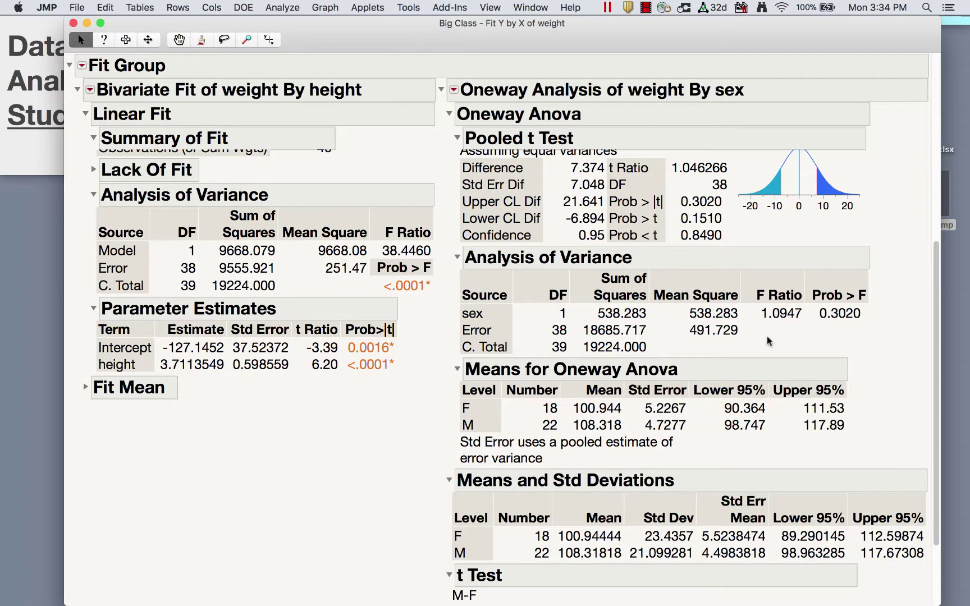
scroll(780, 337, "down", 3)
left_click(878, 245)
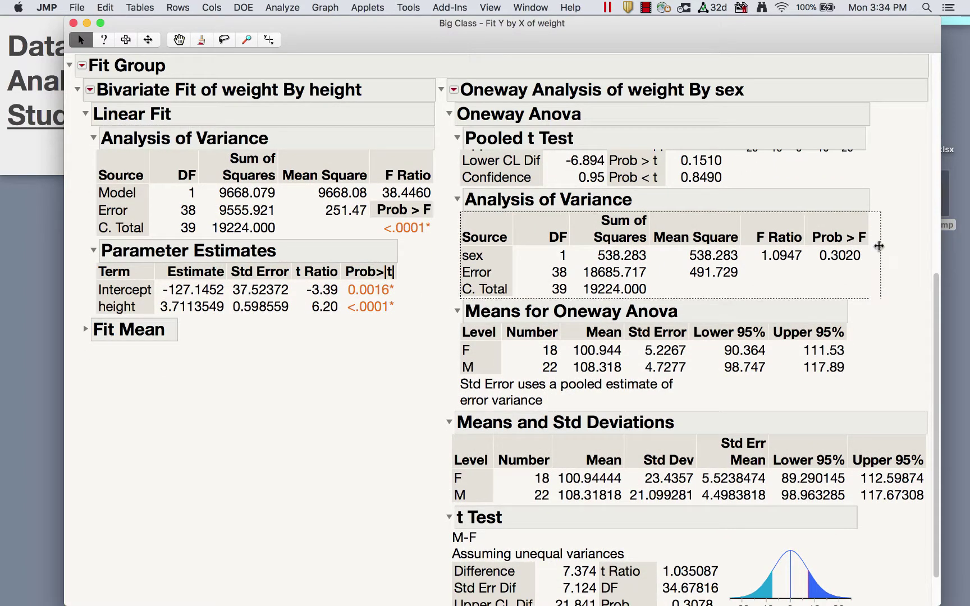
scroll(875, 236, "down", 2)
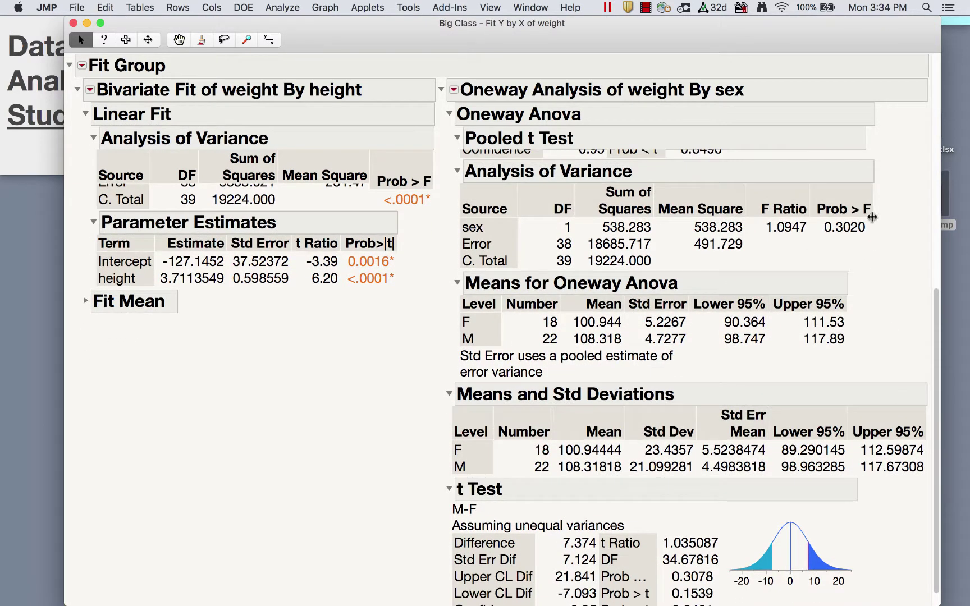
scroll(913, 268, "up", 7)
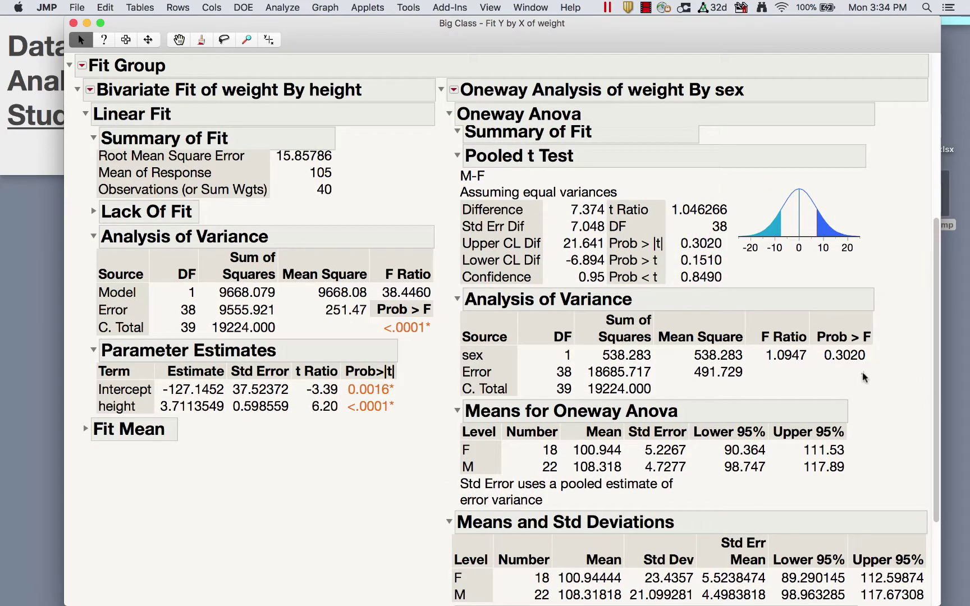
scroll(898, 445, "down", 2)
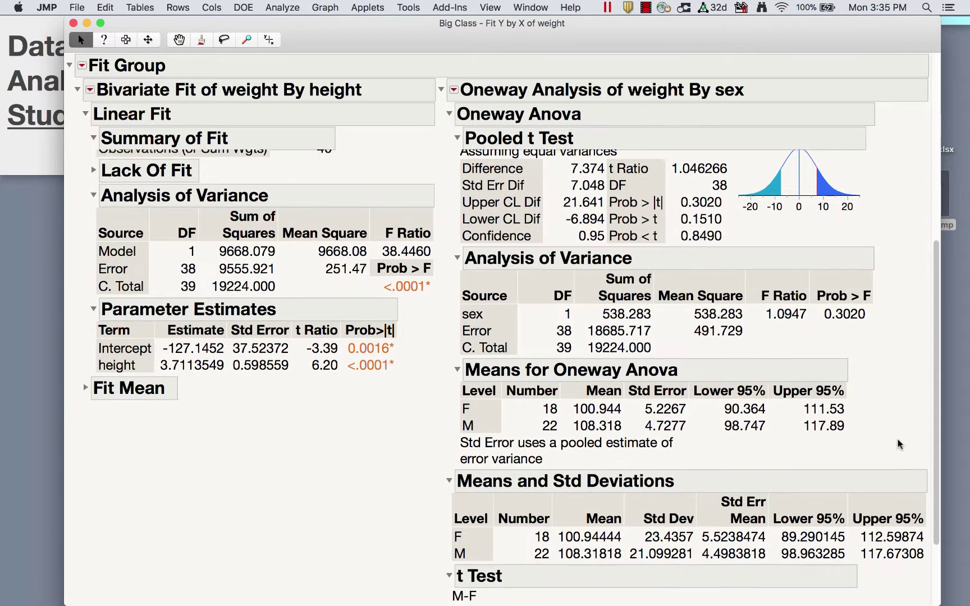
scroll(898, 445, "down", 4)
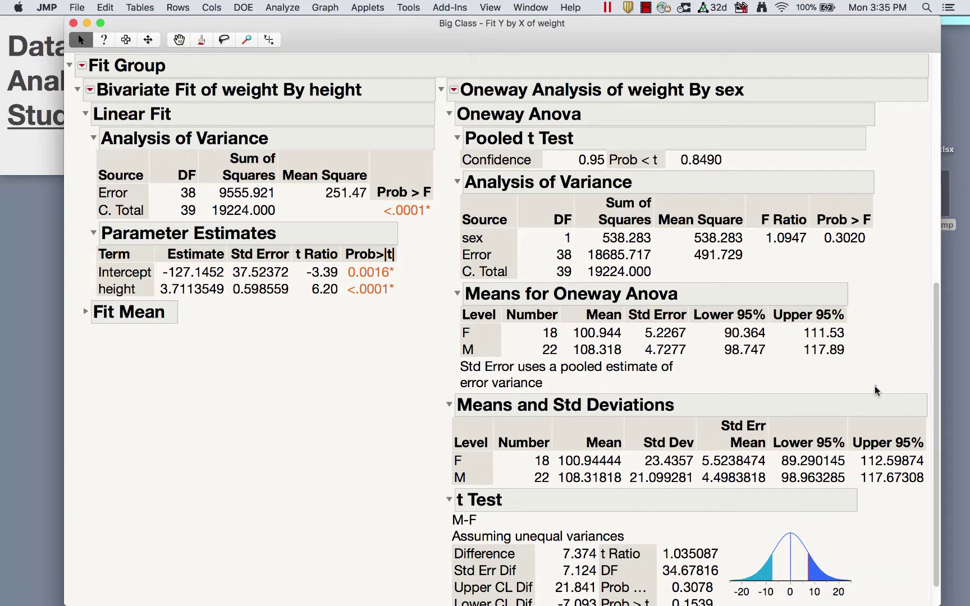
Compare the pooled standard errors in Means for Oneway Anova with those in Means and Std Deviations, considering the group sizes.
mouse_move(875, 390)
left_mouse_down()
mouse_move(645, 275)
mouse_move(422, 310)
mouse_move(870, 367)
mouse_move(867, 342)
left_mouse_up()
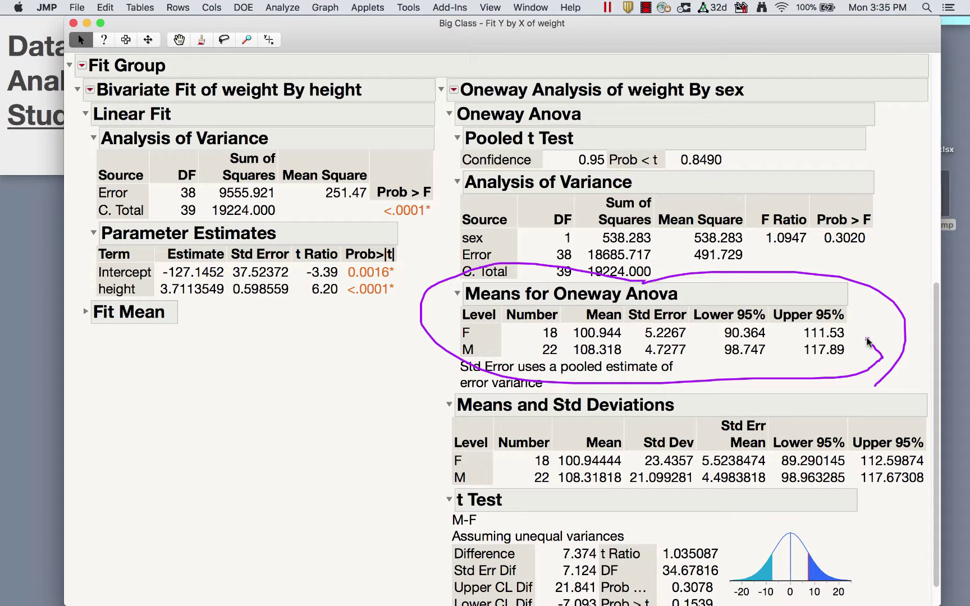
mouse_move(635, 345)
left_mouse_down()
mouse_move(628, 321)
mouse_move(558, 324)
mouse_move(645, 365)
mouse_move(641, 321)
left_mouse_up()
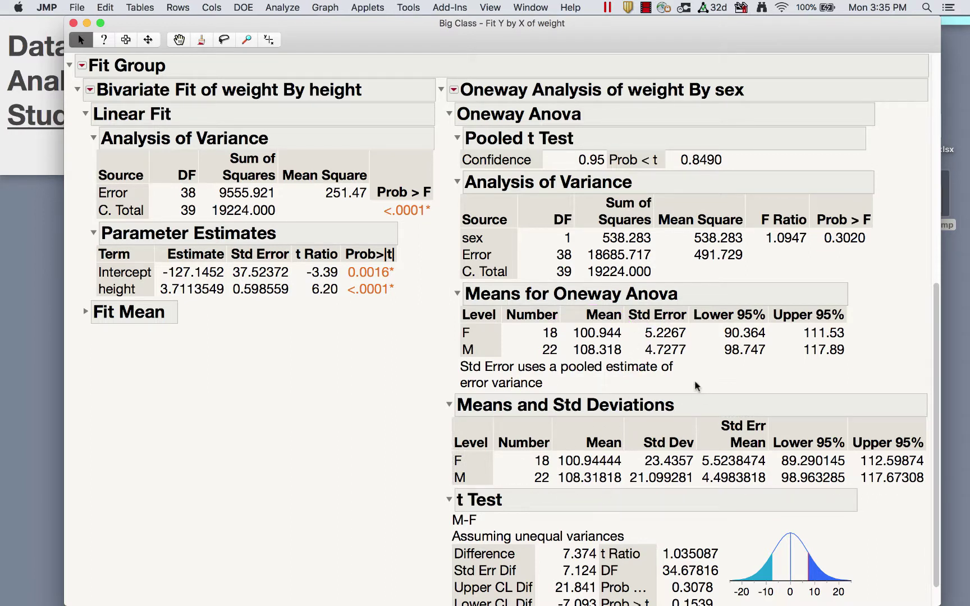
mouse_move(690, 372)
left_mouse_down()
mouse_move(661, 306)
mouse_move(676, 376)
mouse_move(698, 356)
left_mouse_up()
mouse_move(730, 508)
left_mouse_down()
mouse_move(768, 430)
mouse_move(708, 503)
mouse_move(766, 503)
left_mouse_up()
mouse_move(418, 450)
left_mouse_down()
mouse_move(451, 449)
mouse_move(439, 466)
left_mouse_up()
mouse_move(701, 471)
left_mouse_down()
mouse_move(777, 467)
mouse_move(693, 446)
mouse_move(703, 472)
left_mouse_up()
mouse_move(726, 496)
left_mouse_down()
mouse_move(715, 471)
mouse_move(727, 498)
left_mouse_up()
mouse_move(704, 380)
left_mouse_down()
mouse_move(635, 317)
mouse_move(715, 359)
mouse_move(679, 319)
left_mouse_up()
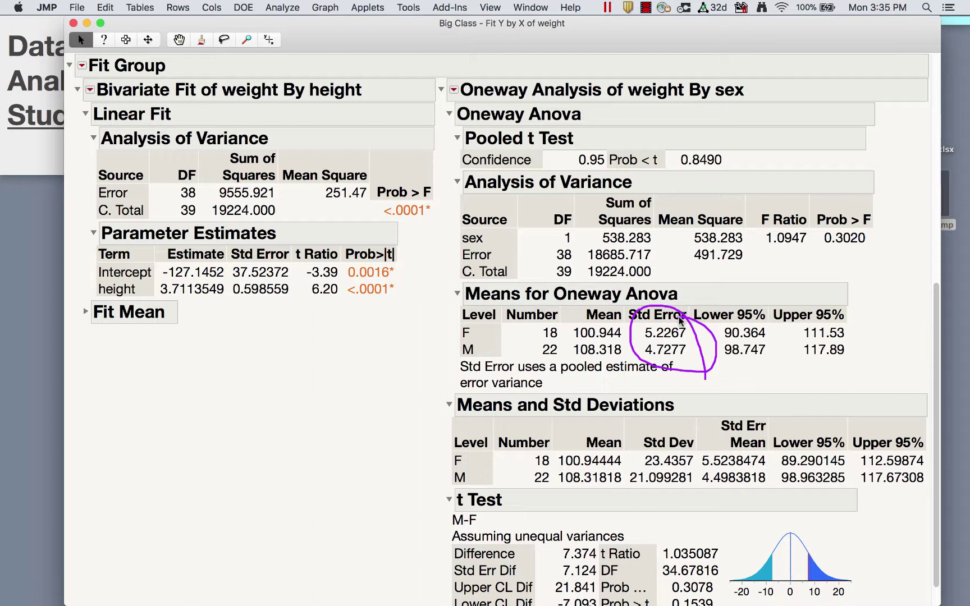
left_click_drag(637, 334, 639, 353)
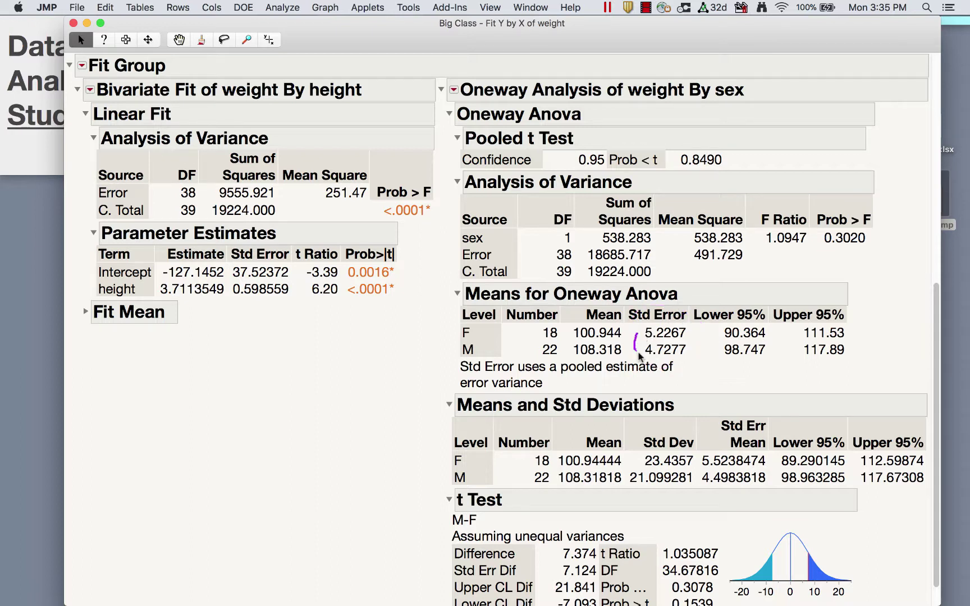
left_click_drag(533, 331, 537, 353)
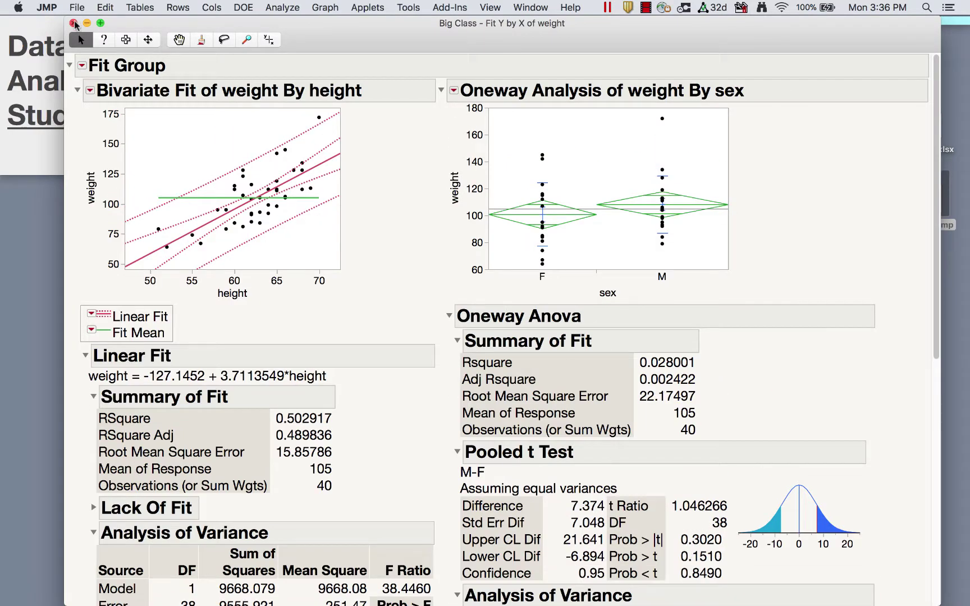
Close the Fit Y by X report and start the Hypothesis Test for Two Means calculator with Raw Data as input method.
left_click(74, 23)
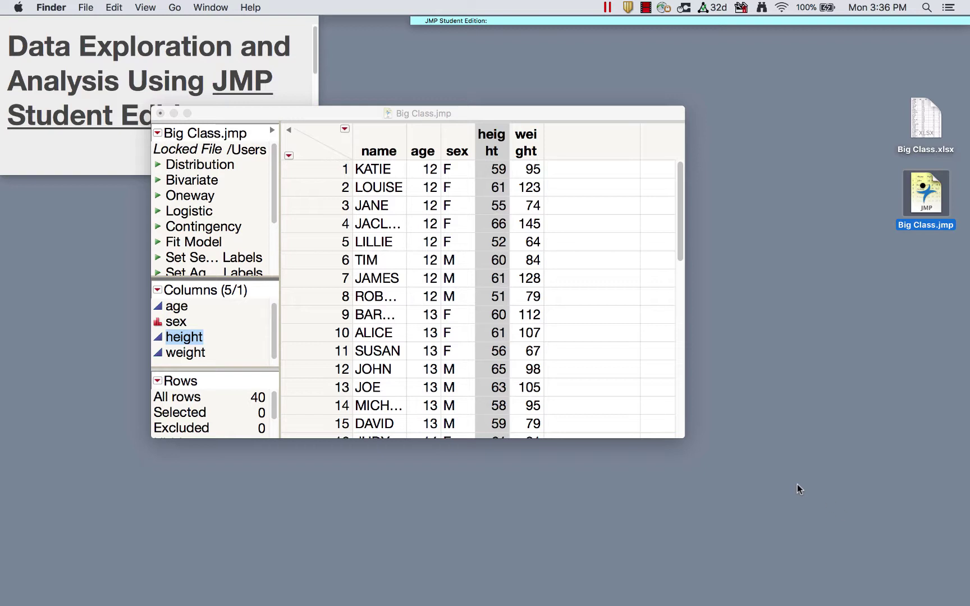
left_click(655, 117)
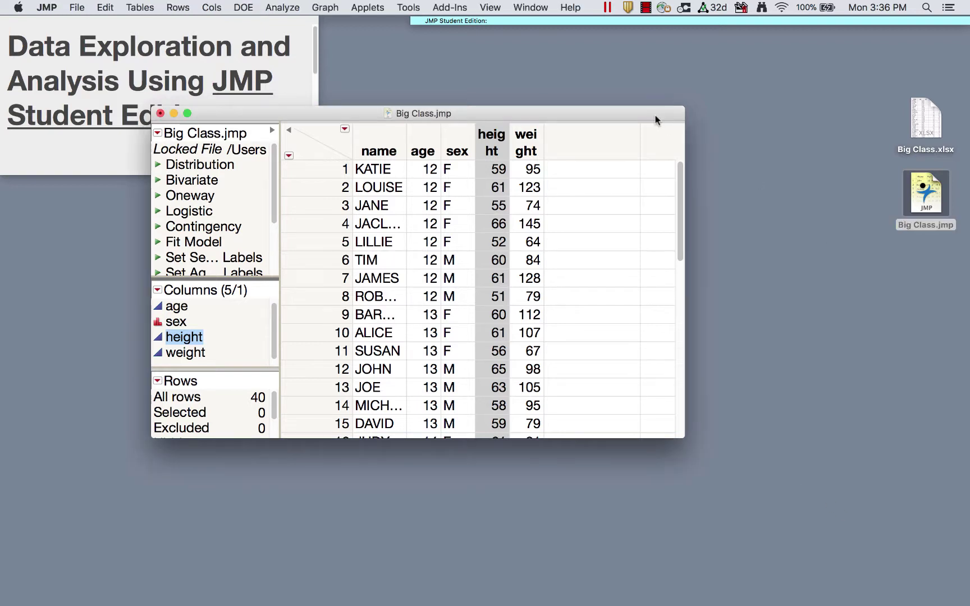
left_click(570, 7)
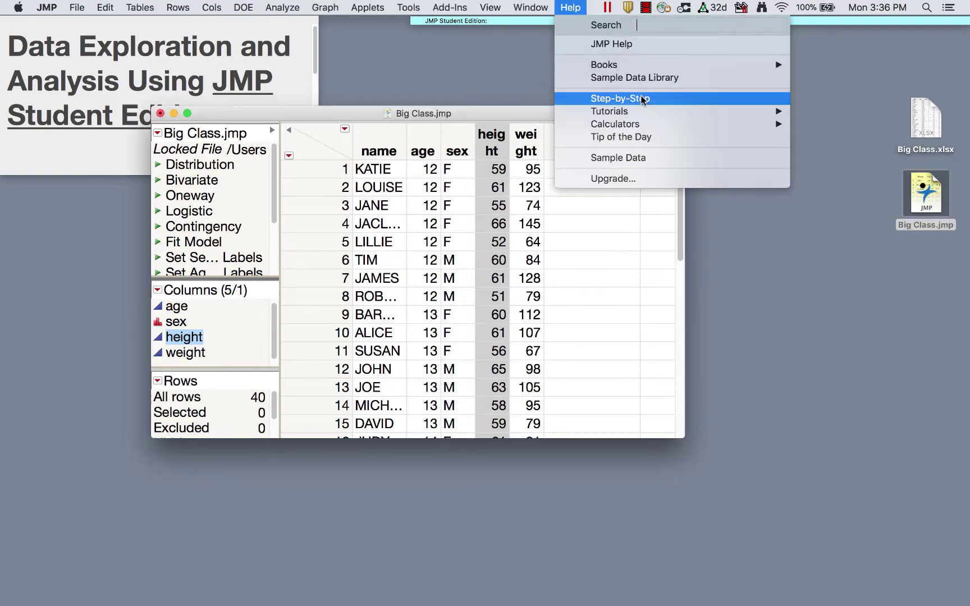
mouse_move(638, 124)
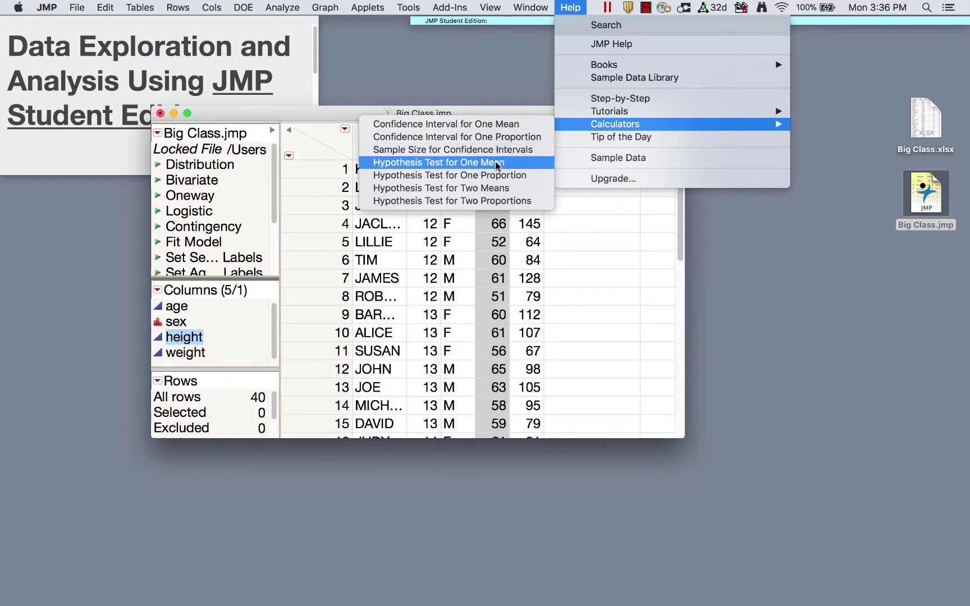
left_click(497, 188)
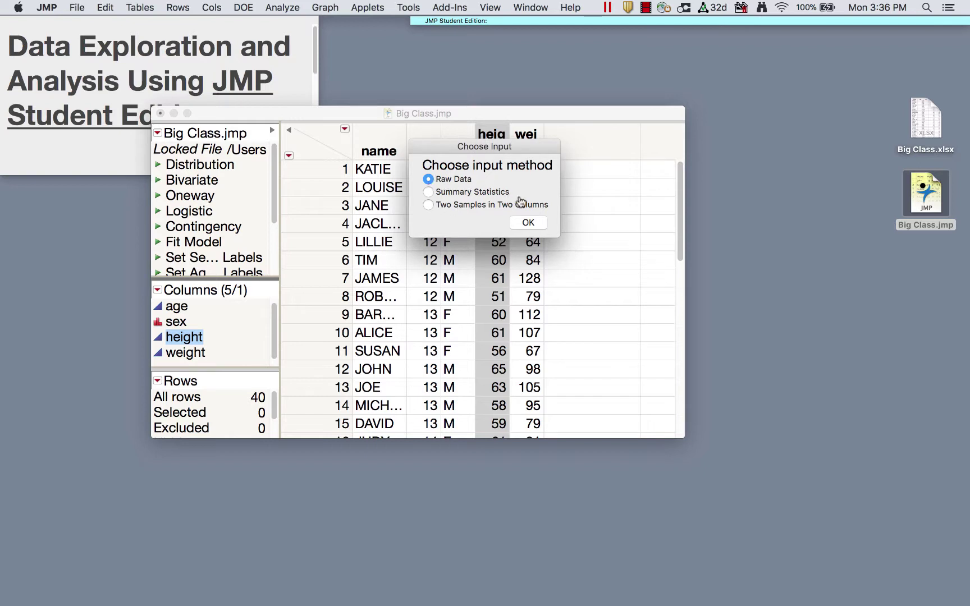
left_click(513, 192)
left_click(428, 179)
left_click(526, 222)
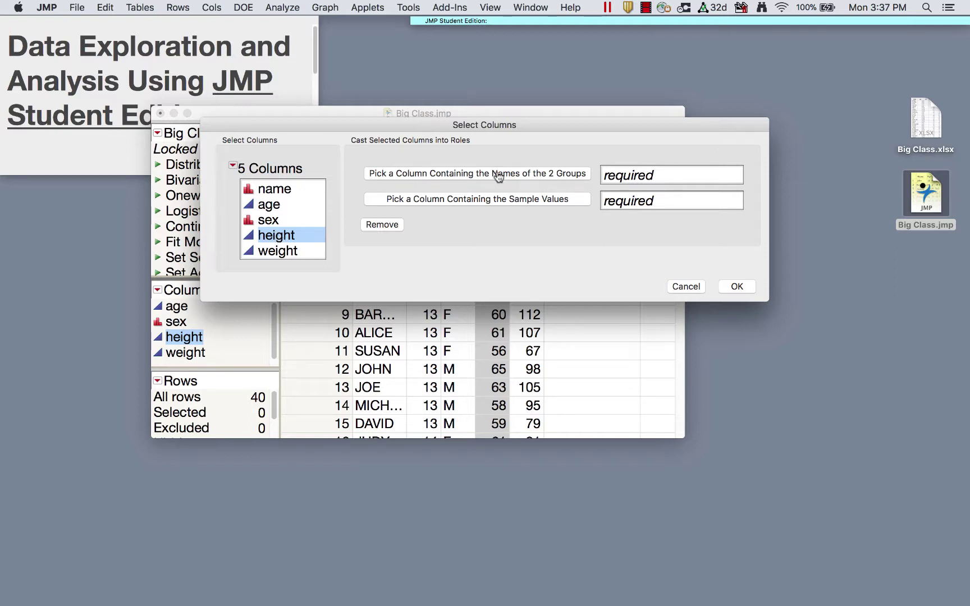
Assign sex as the column naming the two groups and weight as the sample values, and open the two-means test.
left_click(272, 219)
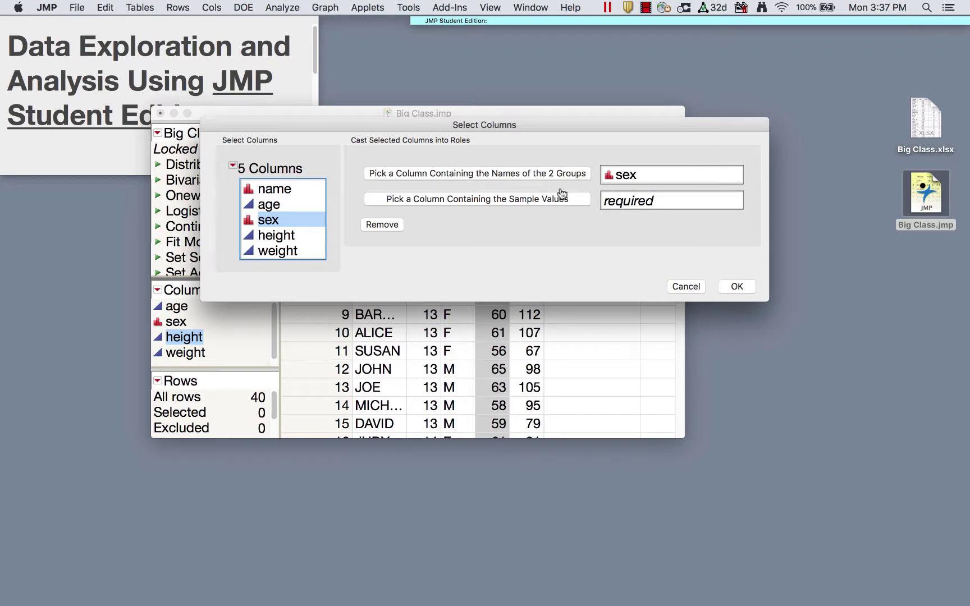
left_click(278, 250)
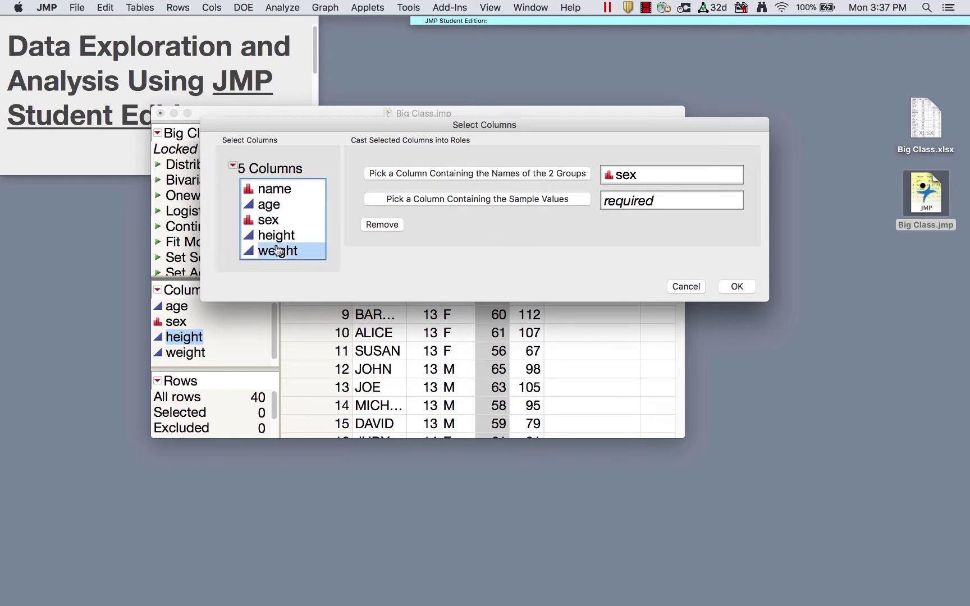
left_click(400, 198)
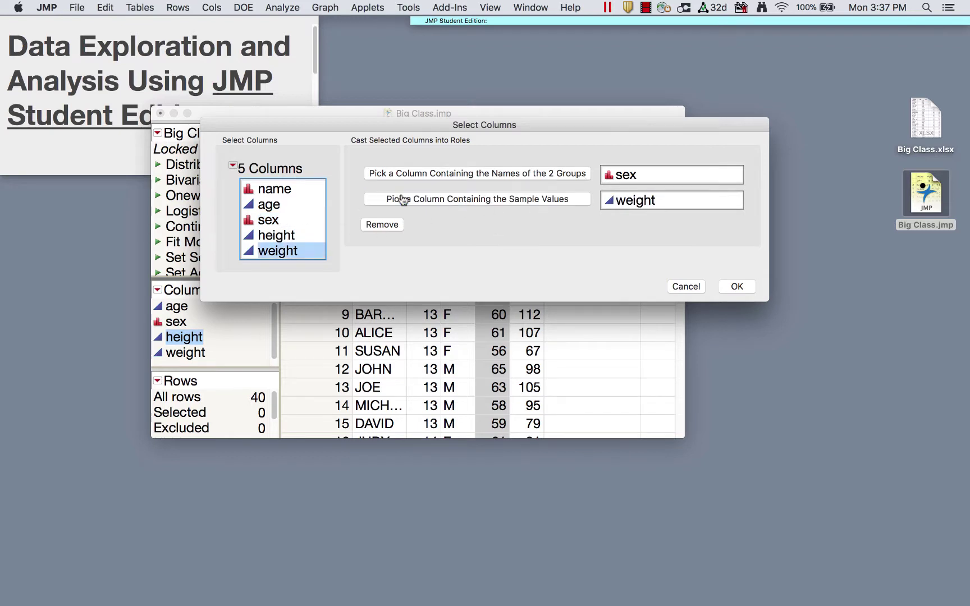
left_click(736, 286)
left_click_drag(700, 166, 662, 87)
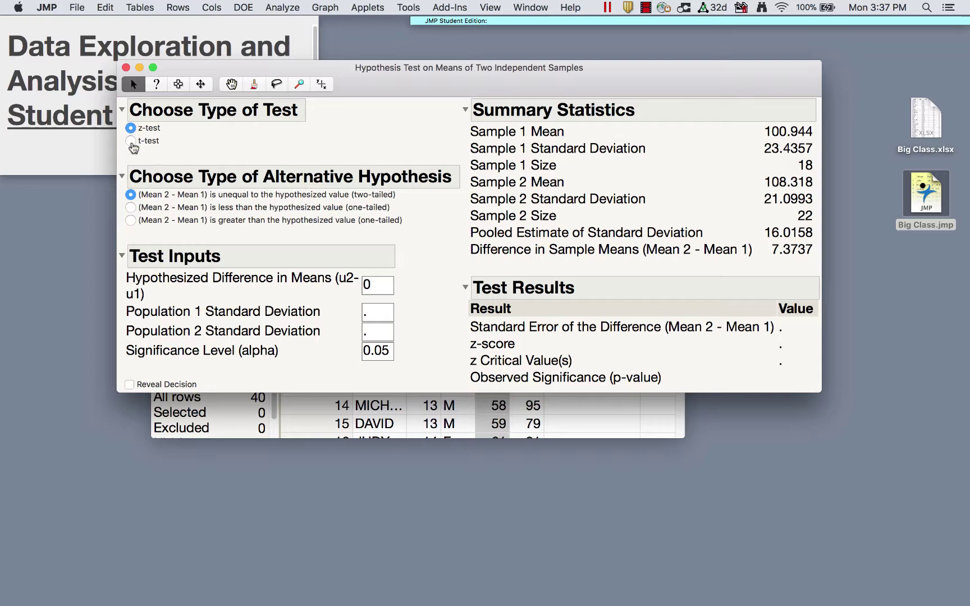
Compare the inputs required by the z-test and the t-test, and set the type of test to t-test.
left_click(131, 141)
left_click(131, 128)
mouse_move(420, 333)
left_mouse_down()
mouse_move(391, 292)
mouse_move(421, 351)
mouse_move(392, 292)
left_mouse_up()
left_click(131, 142)
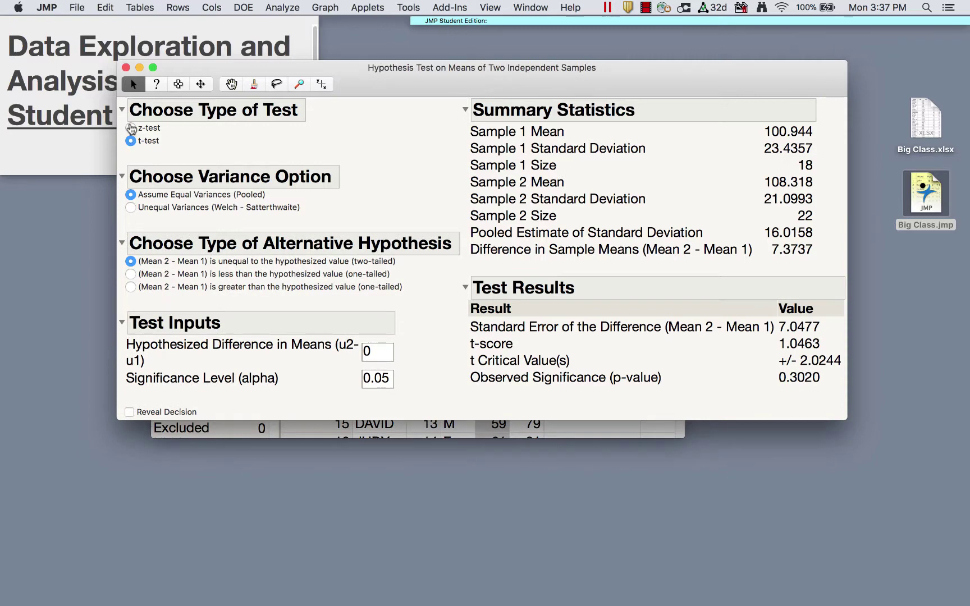
left_click(130, 127)
left_click_drag(437, 336, 420, 388)
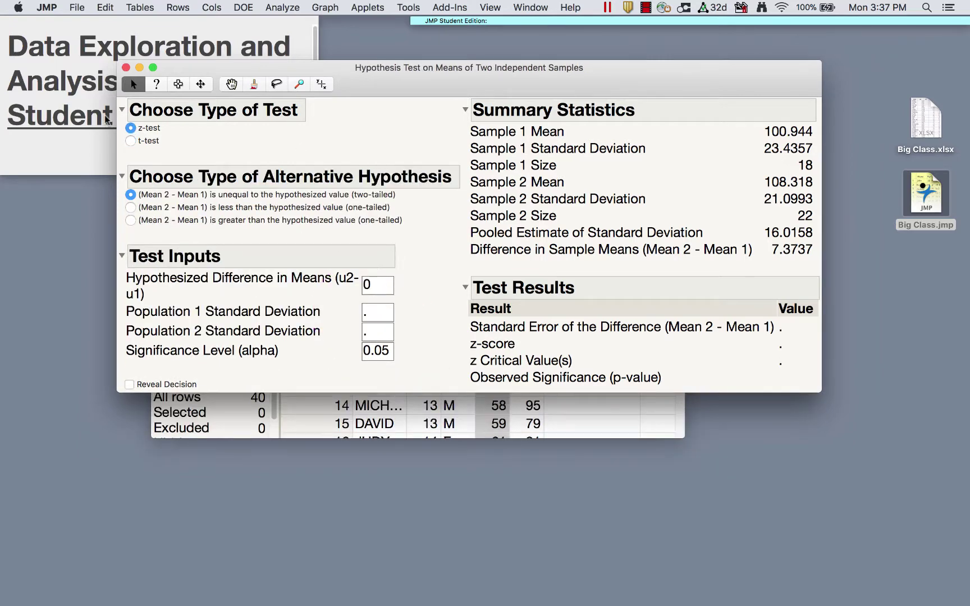
left_click(130, 141)
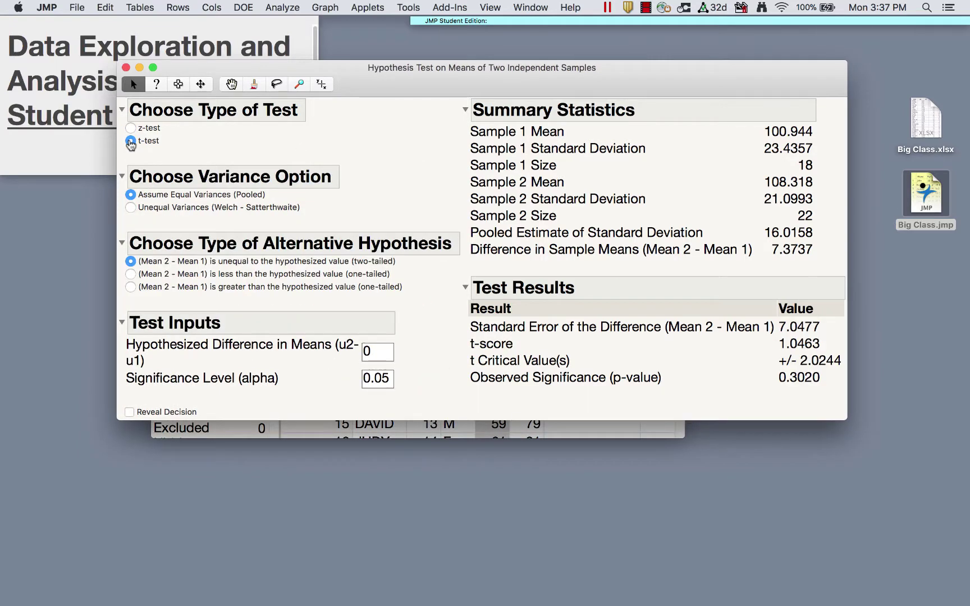
Try the Unequal Variances (Welch - Satterthwaite) option, return to Assume Equal Variances (Pooled), and review the alternative hypotheses and test inputs.
mouse_move(334, 218)
left_mouse_down()
mouse_move(198, 180)
mouse_move(274, 235)
mouse_move(294, 198)
left_mouse_up()
left_click(220, 209)
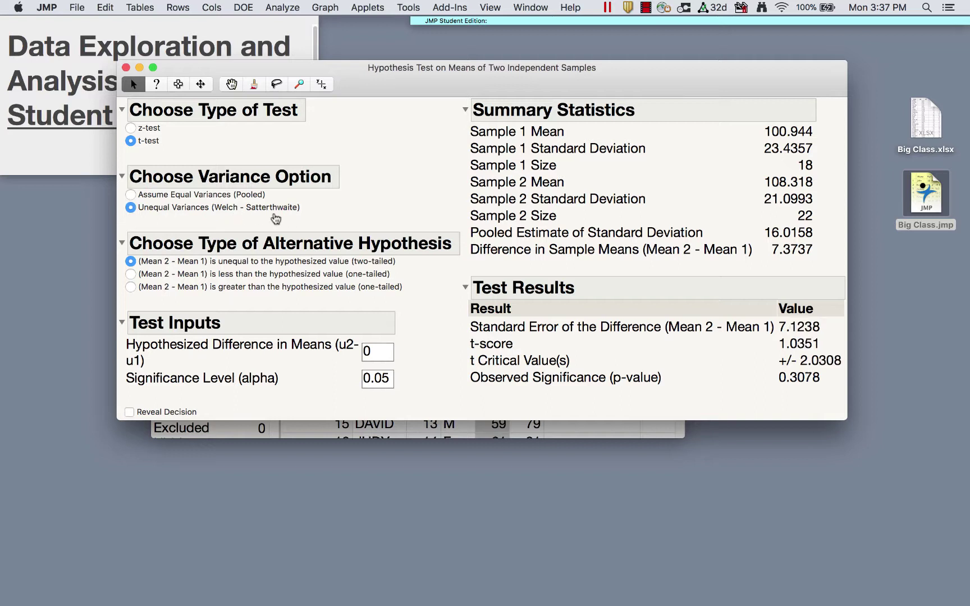
left_click(130, 194)
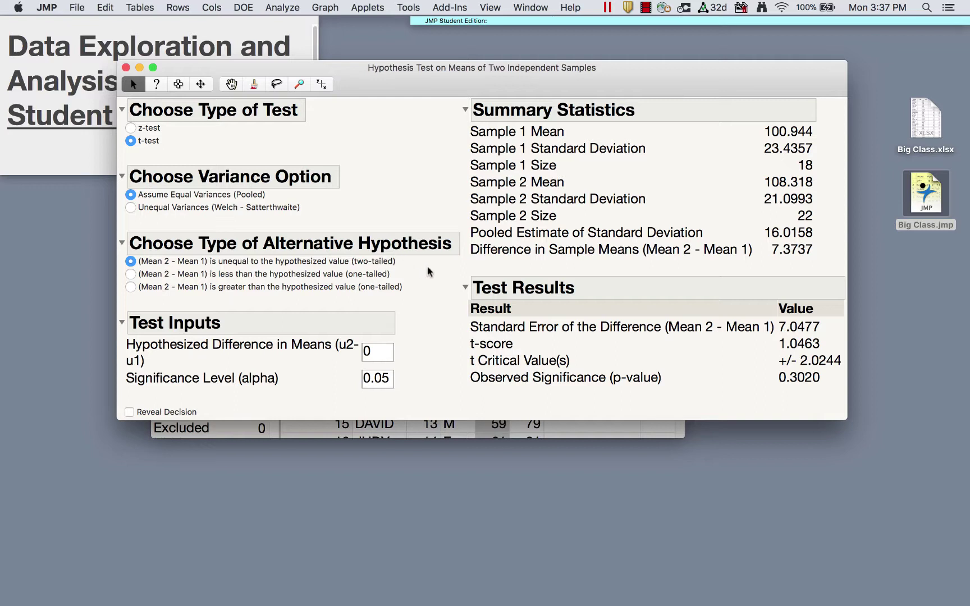
left_click_drag(427, 268, 403, 262)
left_click(382, 351)
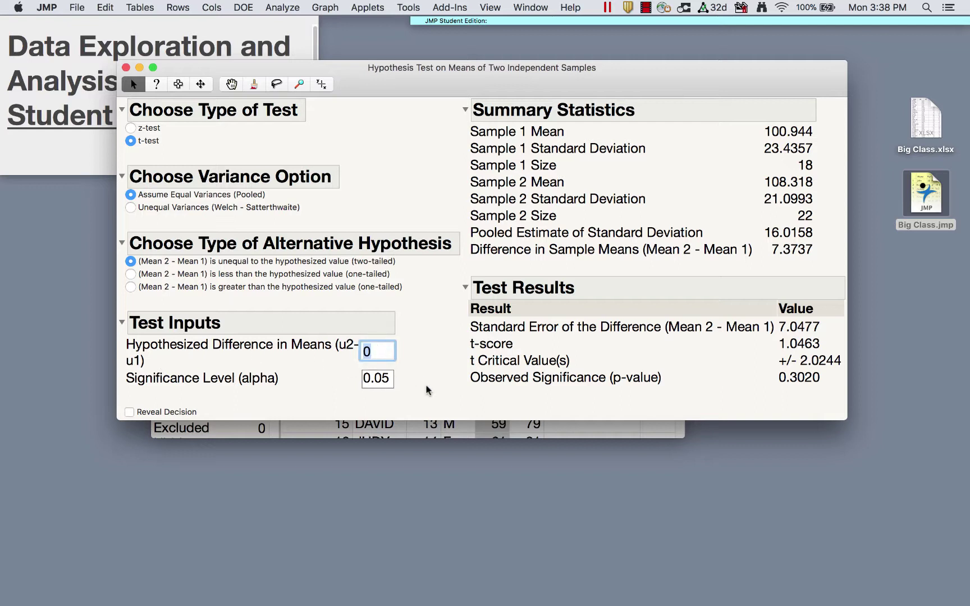
left_click_drag(427, 389, 403, 386)
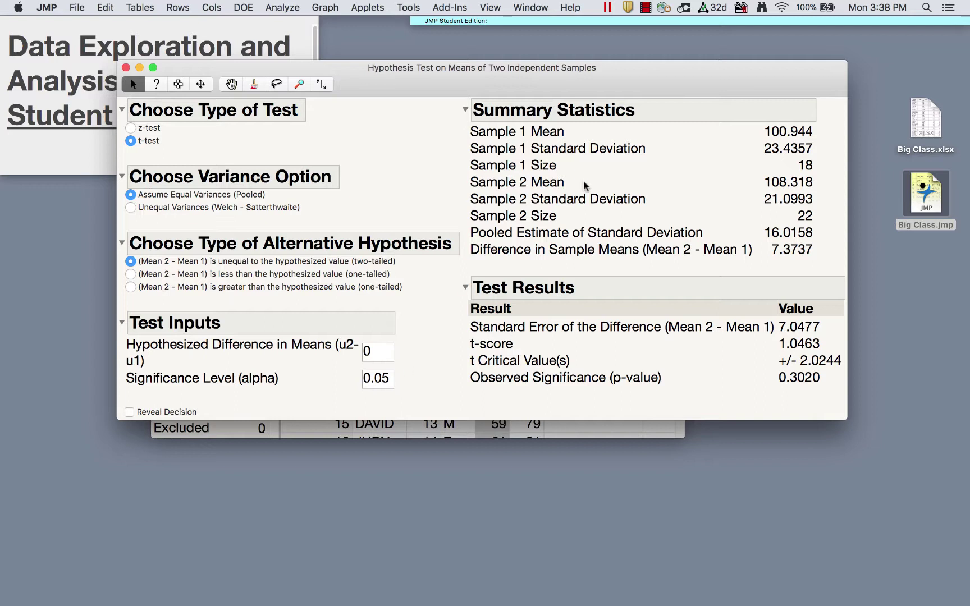
Examine the two samples' summary statistics and the standard error, t-score, critical values and p-value in the test results.
mouse_move(834, 120)
left_mouse_down()
mouse_move(813, 129)
mouse_move(835, 132)
left_mouse_up()
left_click_drag(825, 175, 808, 185)
mouse_move(823, 260)
left_mouse_down()
mouse_move(812, 240)
mouse_move(782, 277)
mouse_move(824, 234)
mouse_move(775, 227)
mouse_move(827, 246)
mouse_move(812, 216)
left_mouse_up()
mouse_move(504, 262)
left_mouse_down()
mouse_move(462, 279)
mouse_move(815, 371)
mouse_move(673, 246)
left_mouse_up()
mouse_move(836, 321)
left_mouse_down()
mouse_move(775, 314)
mouse_move(823, 328)
left_mouse_up()
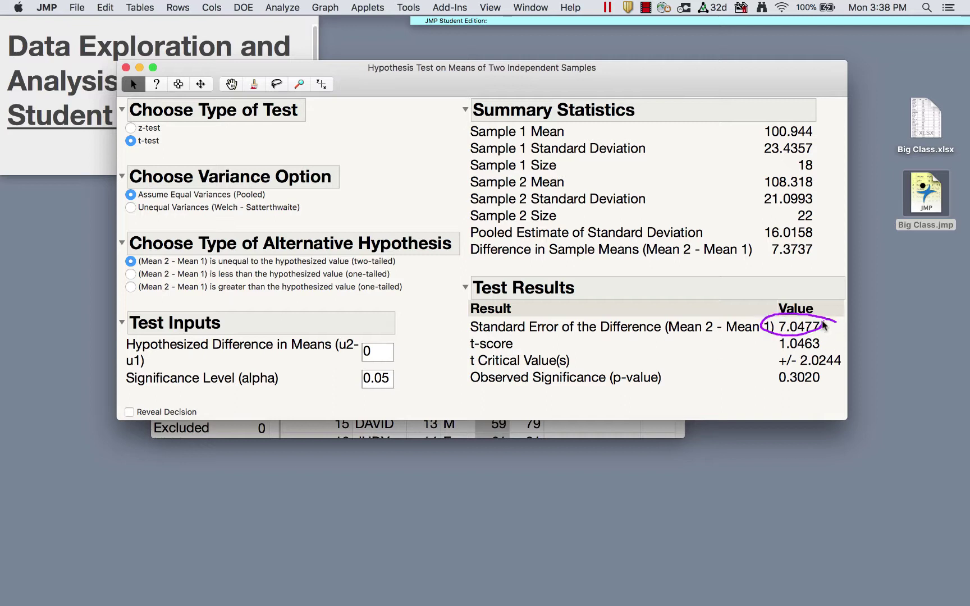
mouse_move(830, 339)
left_mouse_down()
mouse_move(773, 332)
mouse_move(833, 343)
mouse_move(766, 361)
mouse_move(842, 370)
mouse_move(786, 345)
mouse_move(784, 360)
left_mouse_up()
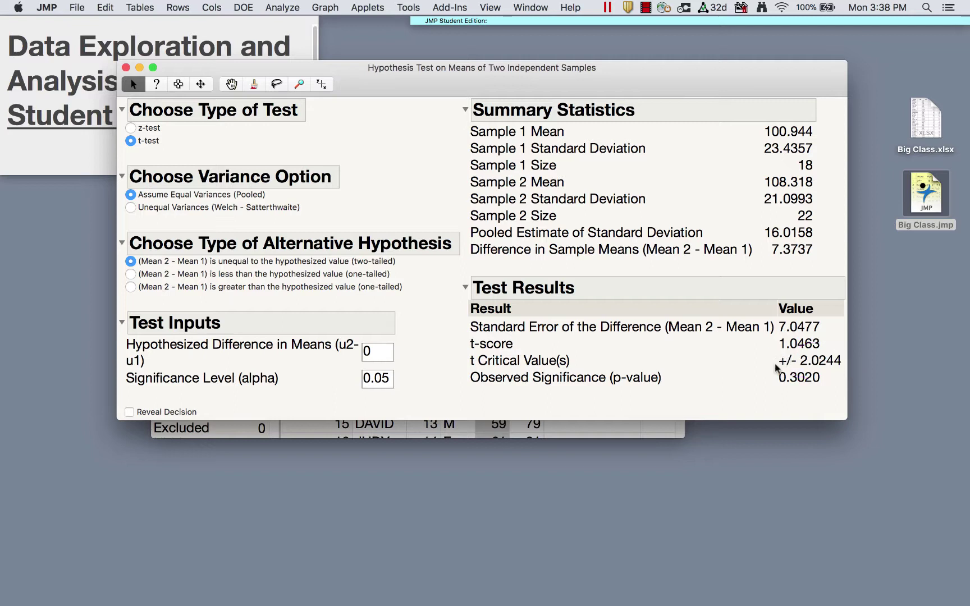
mouse_move(774, 376)
left_mouse_down()
mouse_move(828, 399)
mouse_move(777, 370)
left_mouse_up()
Reveal the decision of the pooled t-test and close the calculator.
mouse_move(190, 391)
left_mouse_down()
mouse_move(119, 418)
mouse_move(191, 392)
mouse_move(149, 398)
left_mouse_up()
left_click(130, 413)
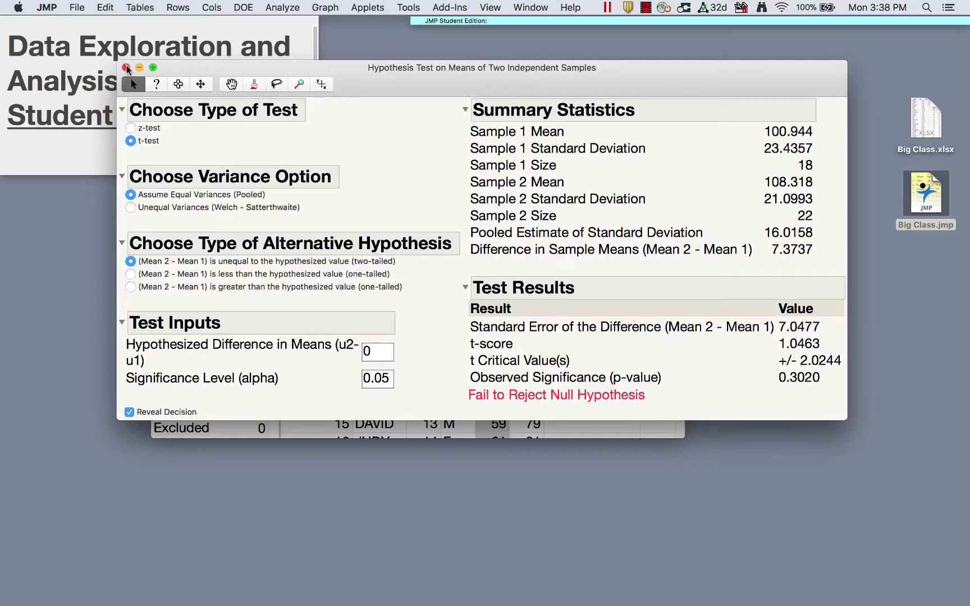
left_click(126, 67)
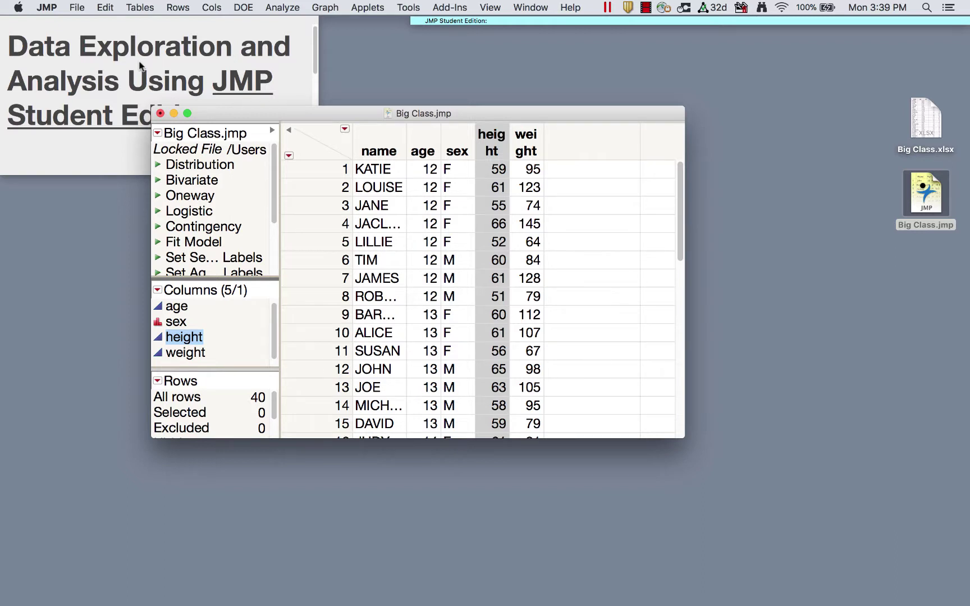
Open the Hypothesis Test for Two Means calculator again, with Summary Statistics as the input method.
left_click(570, 8)
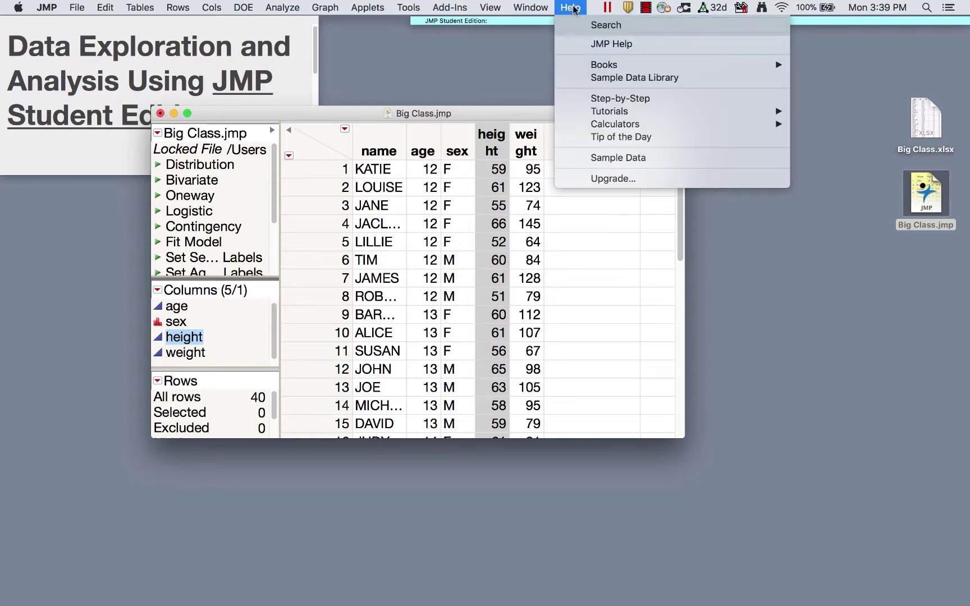
mouse_move(613, 121)
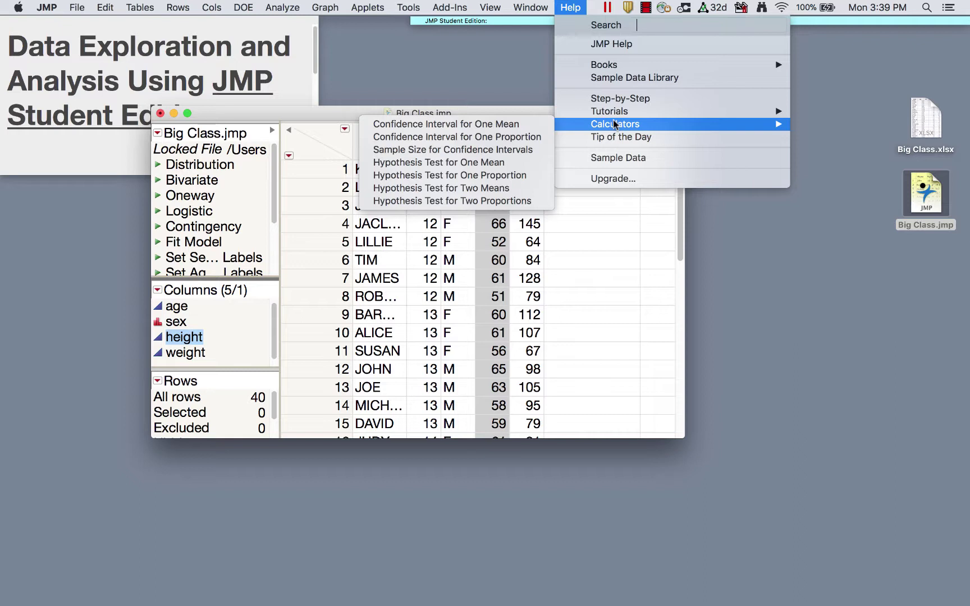
left_click(488, 184)
left_click(461, 194)
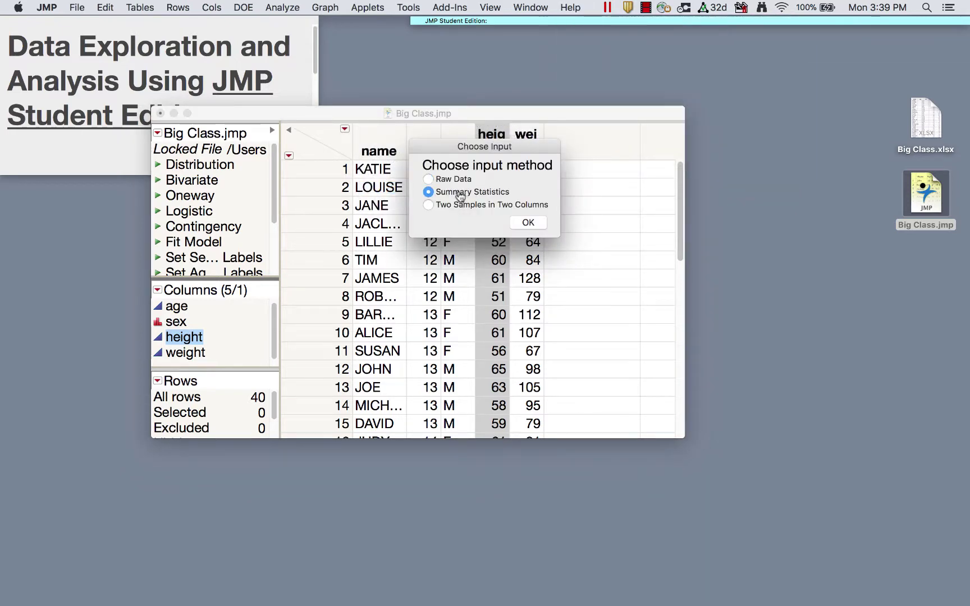
left_click(528, 222)
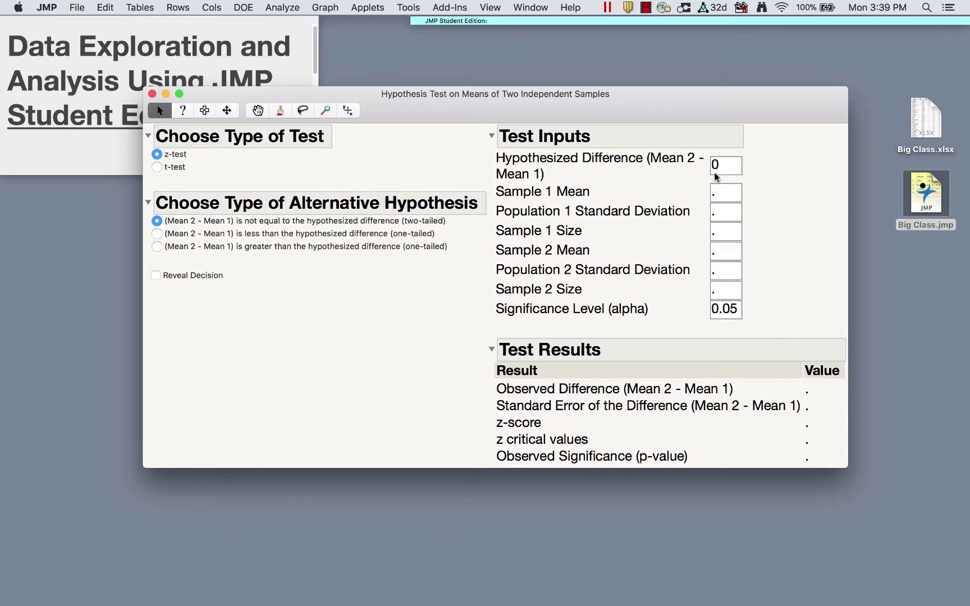
Inspect the summary-statistics entry fields for the z-test and the t-test, leaving them empty, and close the calculator.
left_click(723, 193)
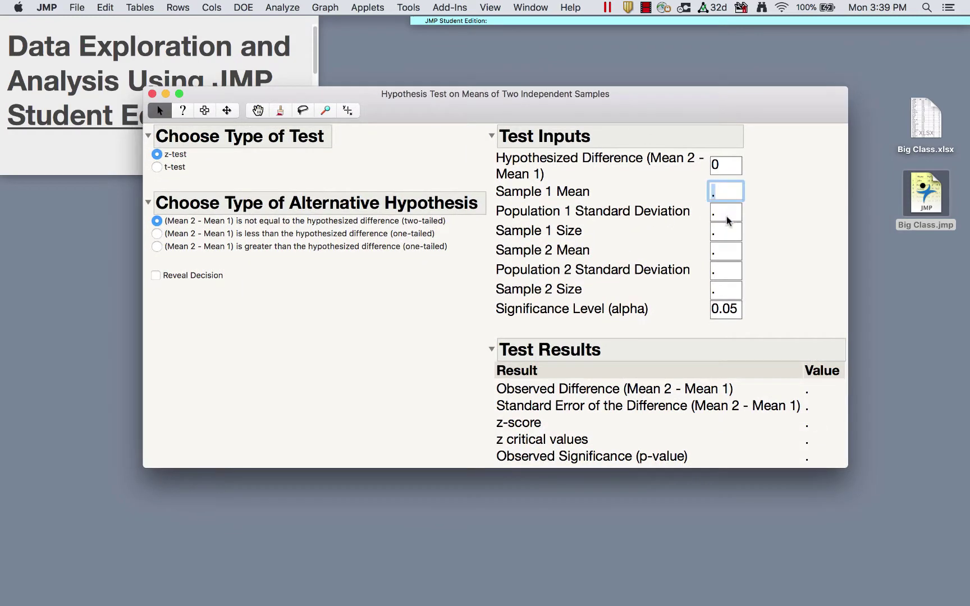
left_click(726, 212)
left_click(725, 232)
left_click(726, 251)
left_click(729, 271)
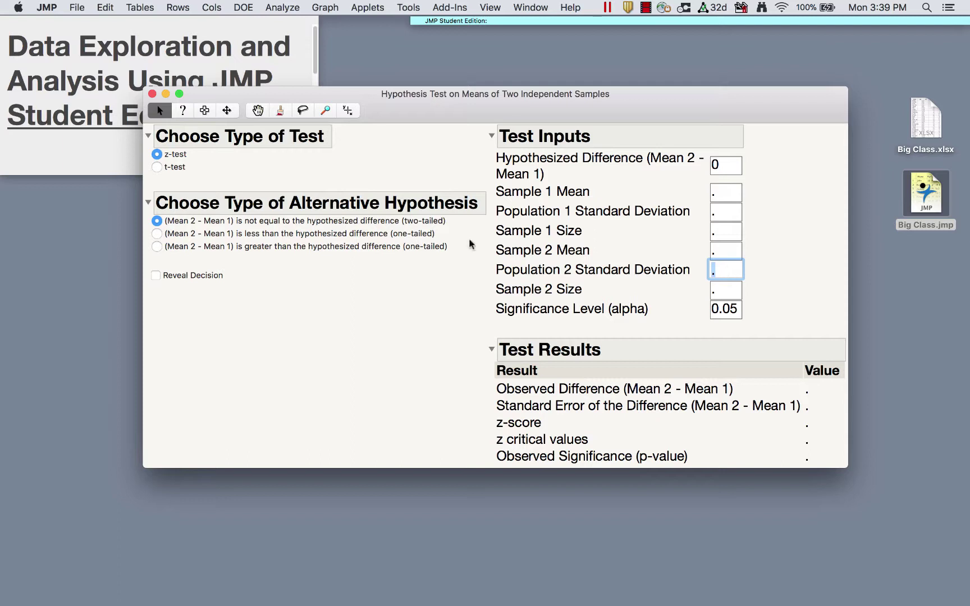
left_click(158, 168)
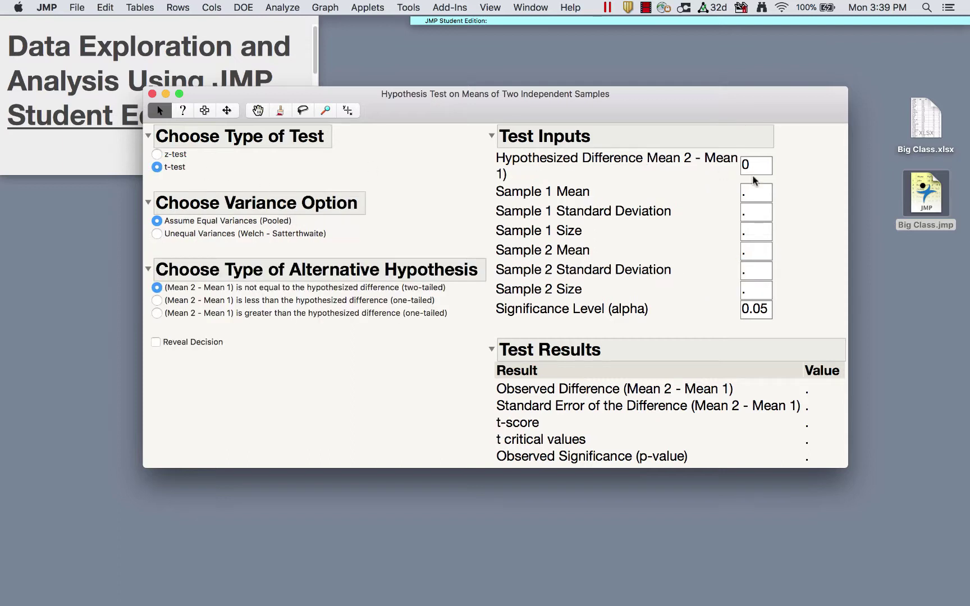
left_click(758, 218)
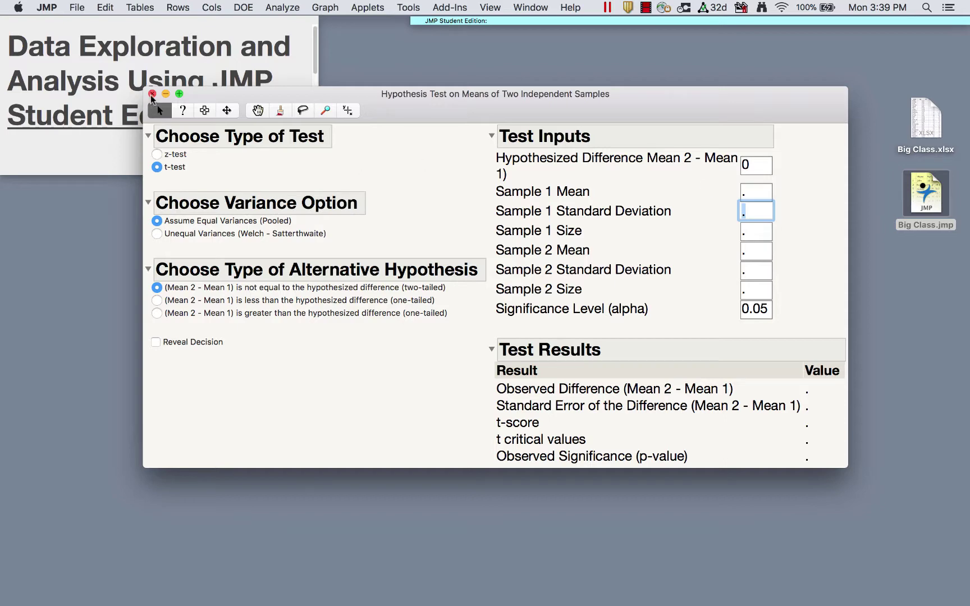
left_click(151, 94)
Browse the available calculators, graph types, analysis platforms and teaching applets, including a look at the Matched Pairs launch dialog.
left_click(578, 7)
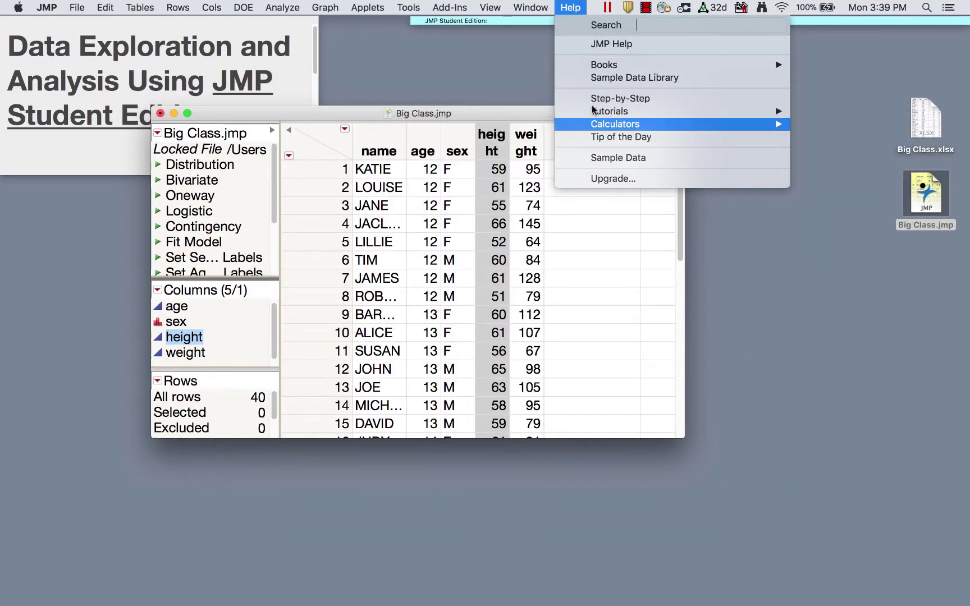
left_click(463, 35)
left_click(486, 127)
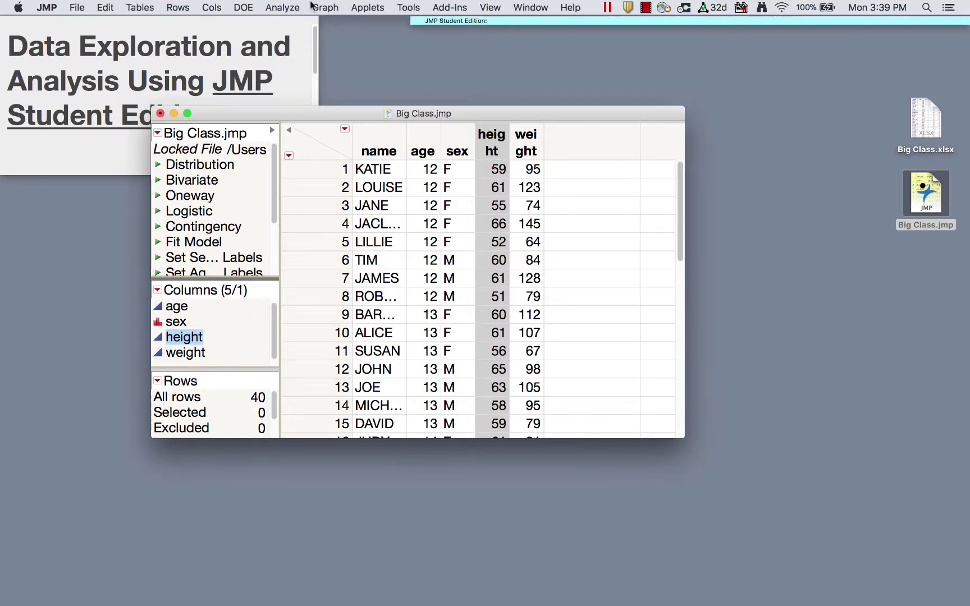
left_click(328, 8)
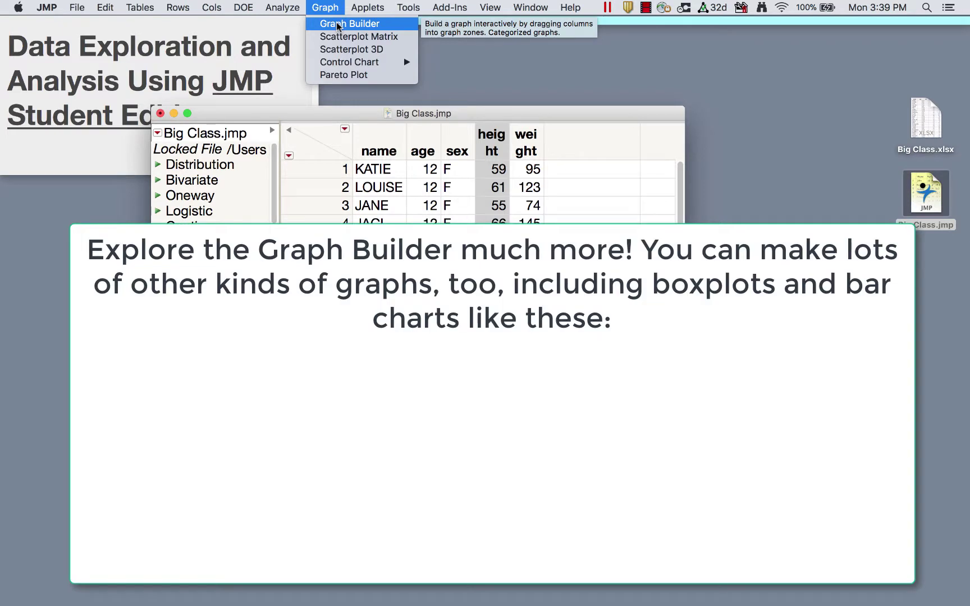
mouse_move(292, 11)
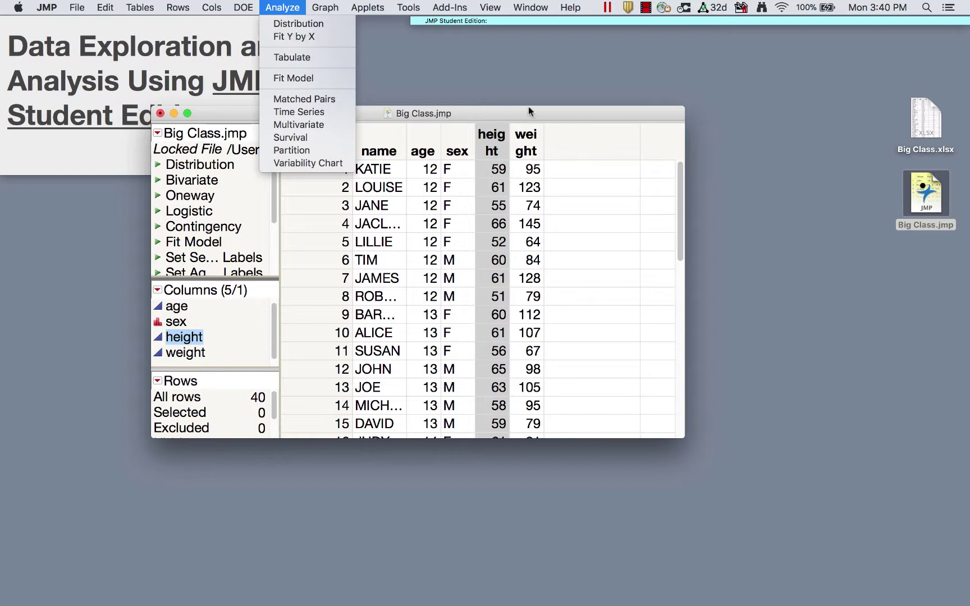
left_click(325, 104)
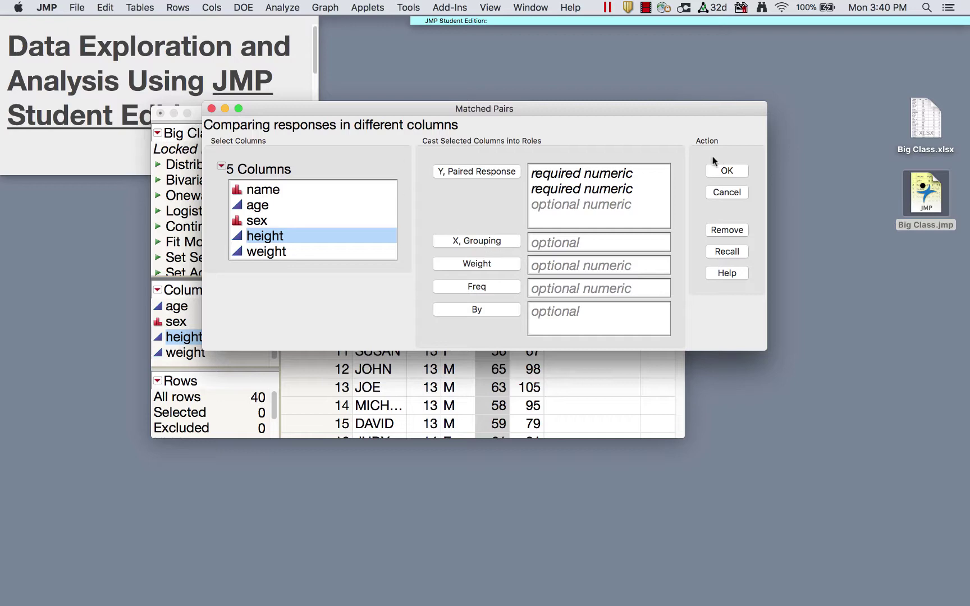
left_click(211, 109)
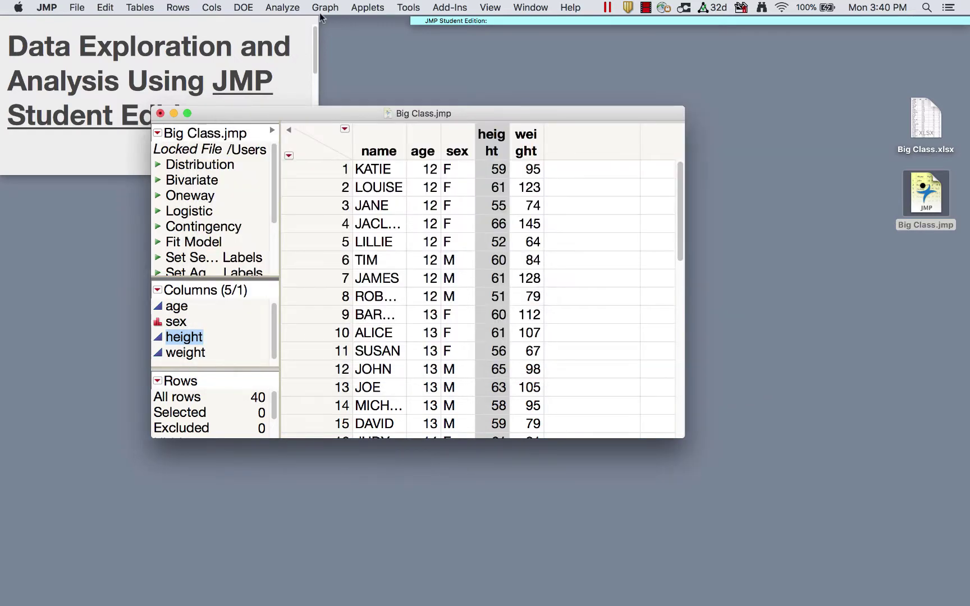
left_click(367, 8)
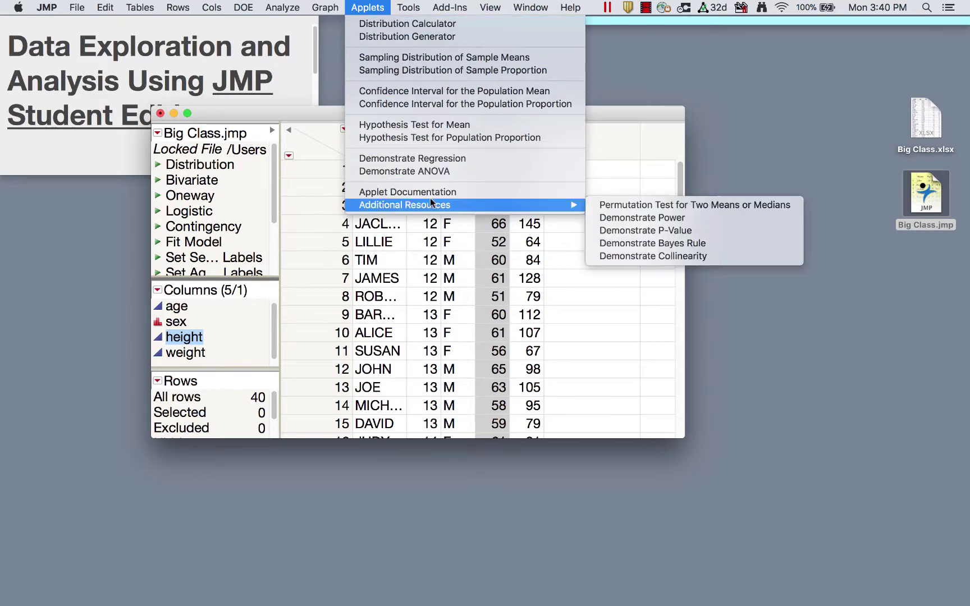
mouse_move(541, 204)
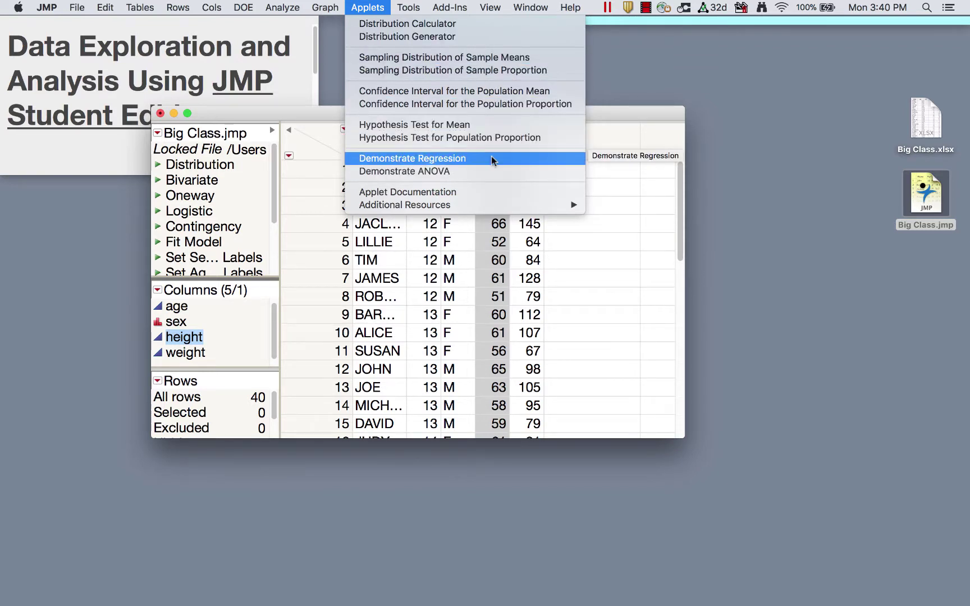
left_click(626, 85)
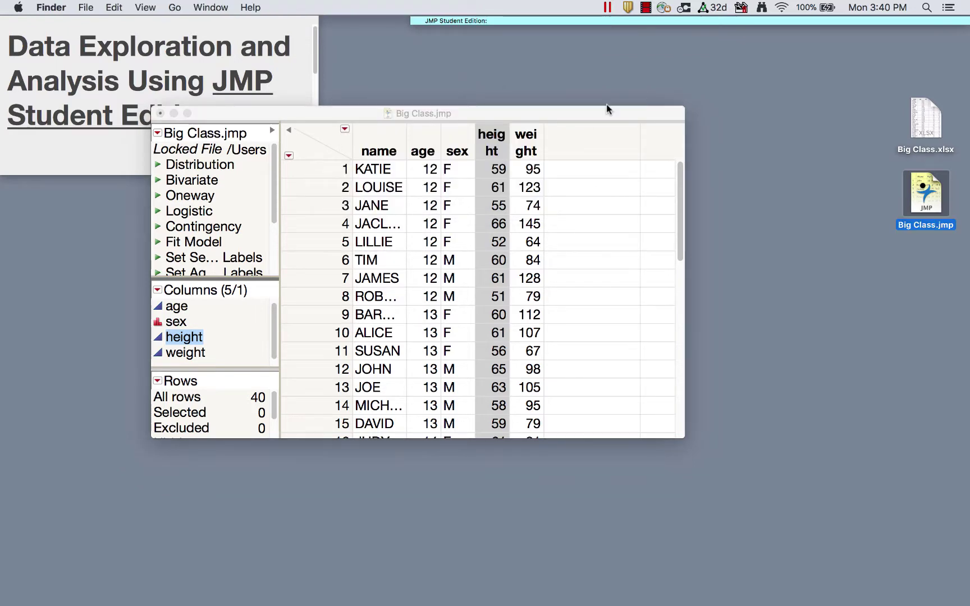
Move the Big Class data table clear of the Stickies note and enlarge the note to show all its JMP resource links.
left_click_drag(606, 113, 818, 61)
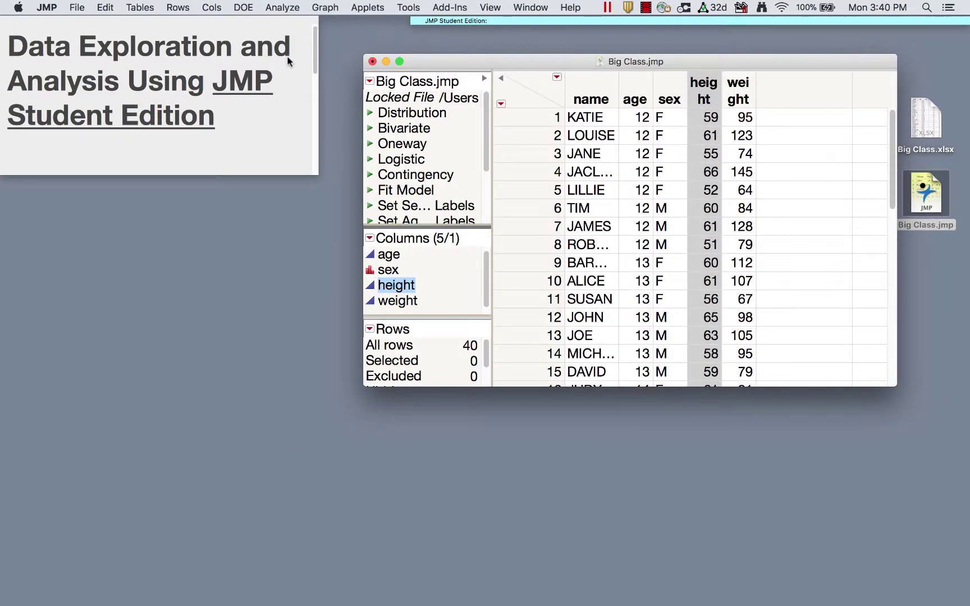
left_click(316, 173)
left_click_drag(335, 416, 351, 542)
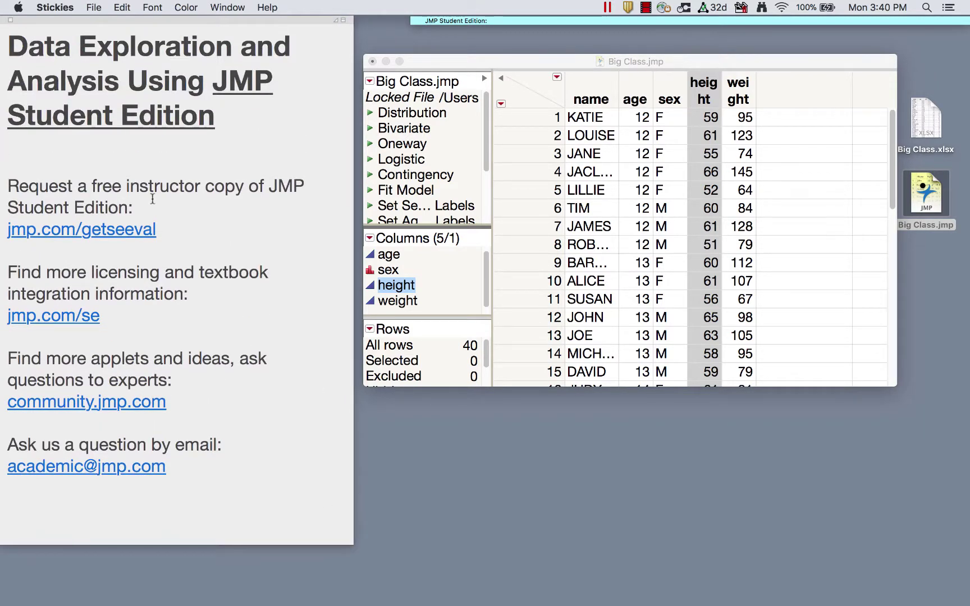